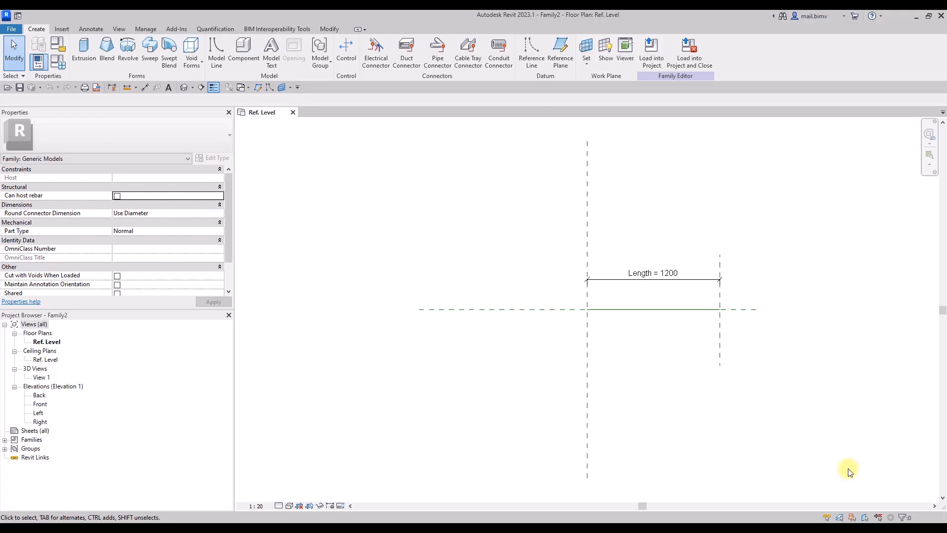
Inspect the horizontal reference line spanning the two vertical reference planes and its locked constraints.
left_click(570, 311)
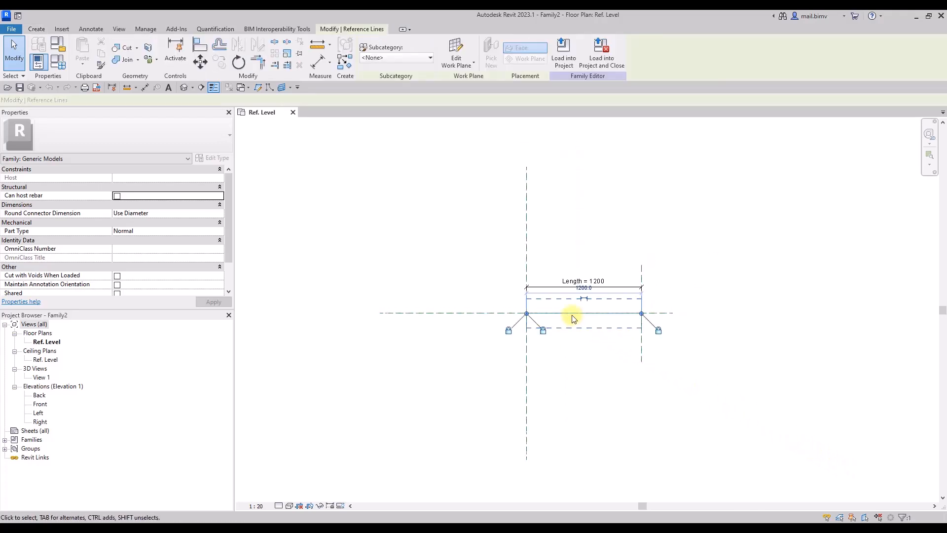
scroll(572, 318, "up", 3)
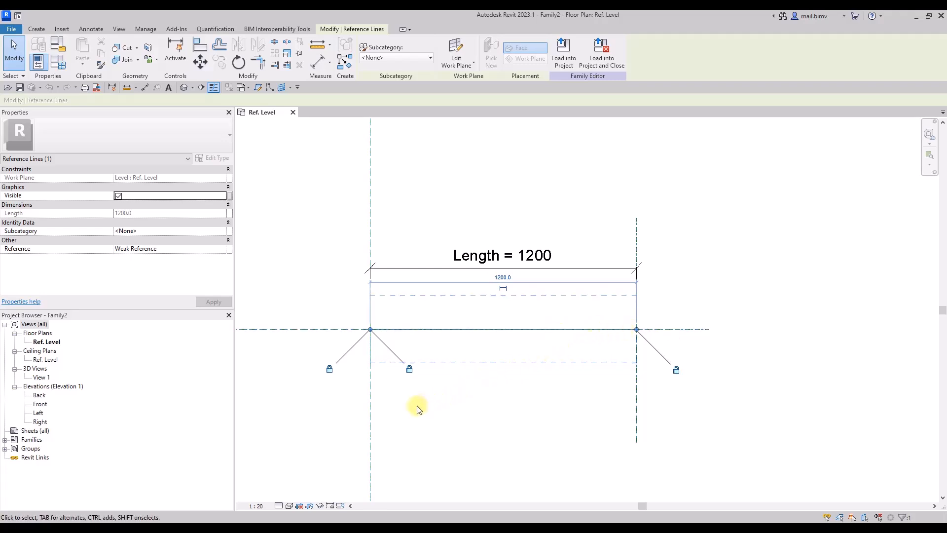
left_click(442, 405)
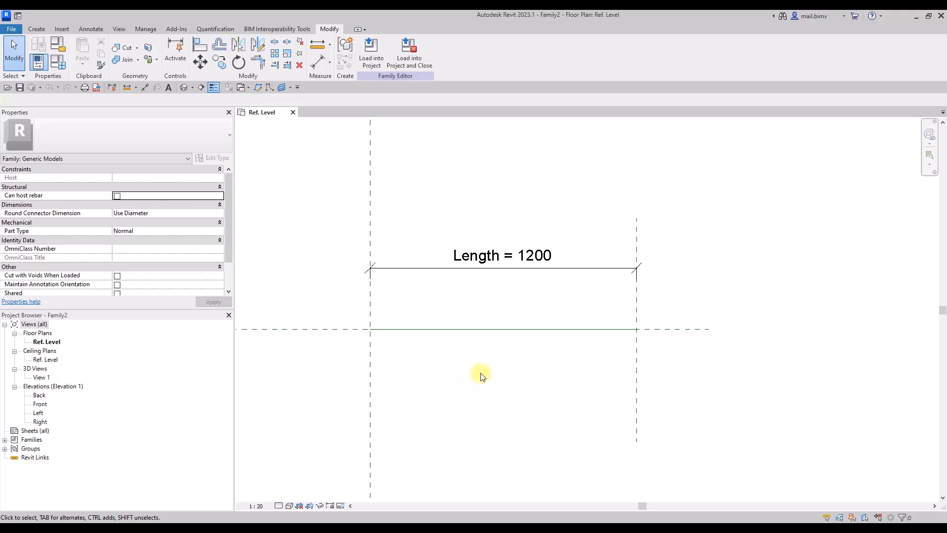
Create a new family from the Metric Generic Model.rft template.
left_click(12, 29)
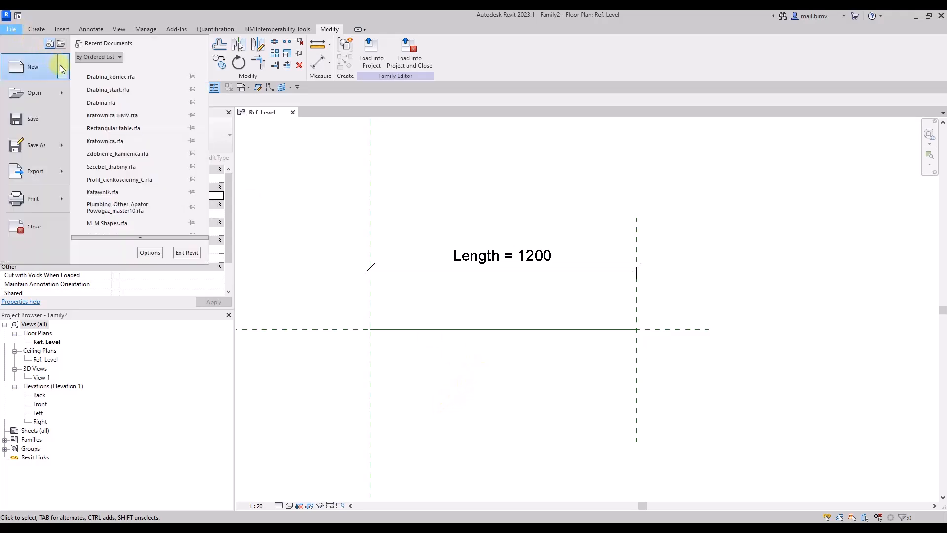
mouse_move(62, 69)
left_click(107, 98)
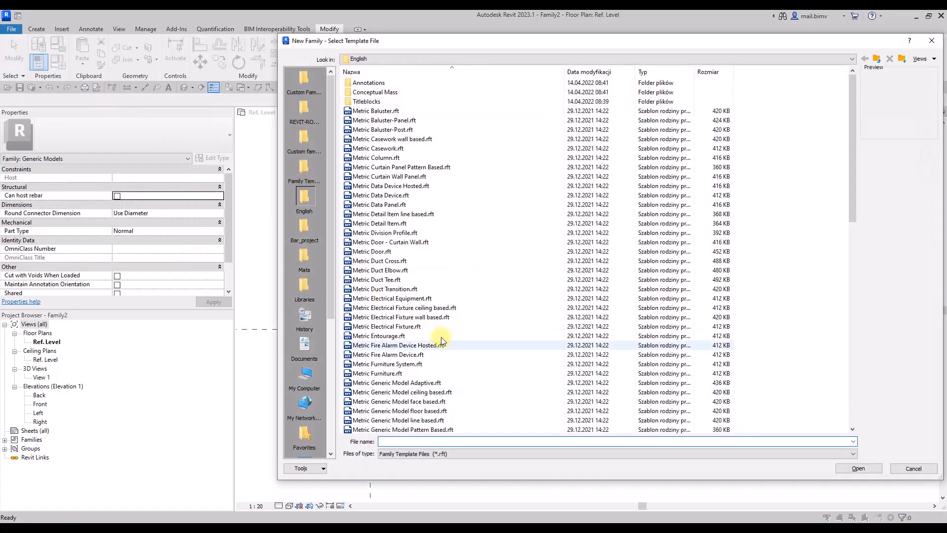
scroll(441, 340, "down", 8)
left_click(387, 242)
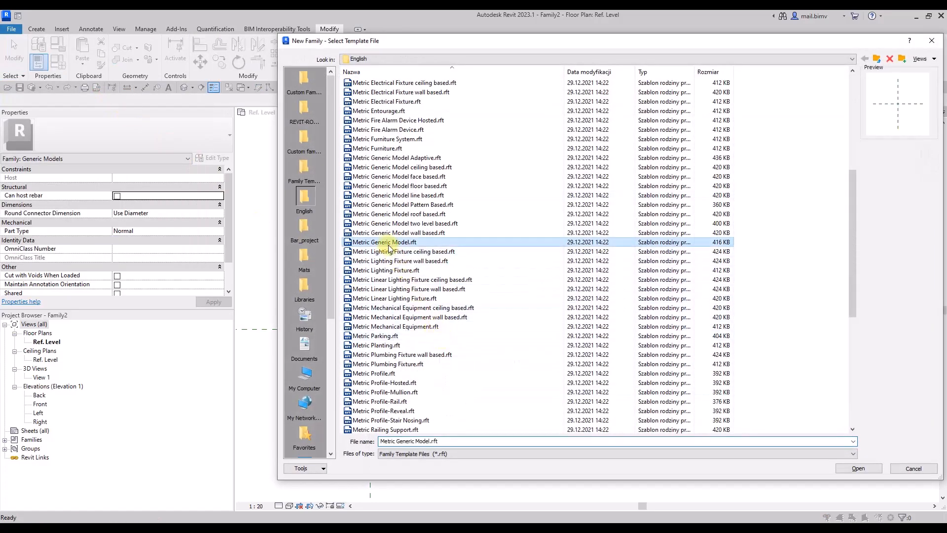
left_click(847, 468)
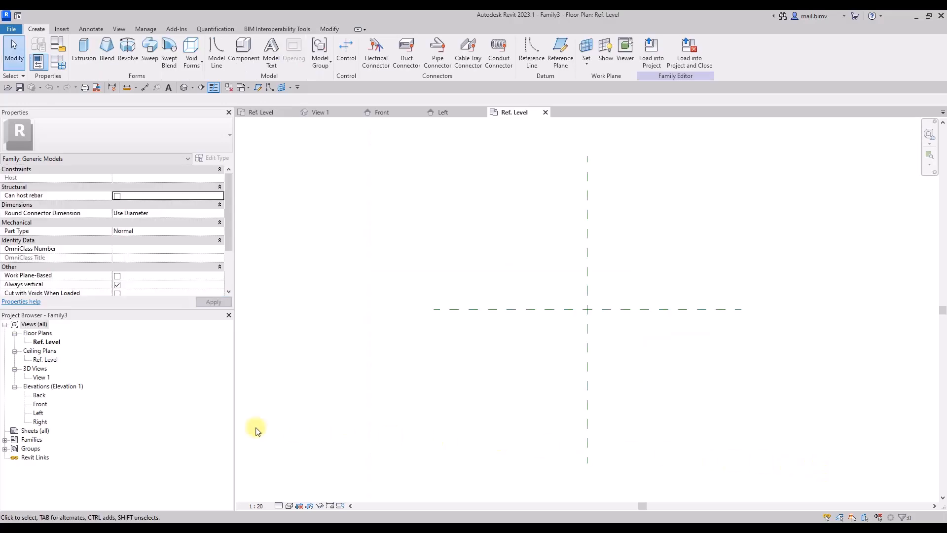
In the Left elevation, start an extrusion and sketch a closed stepped profile about 360 mm wide and 300 mm high from the reference intersection.
double_click(38, 414)
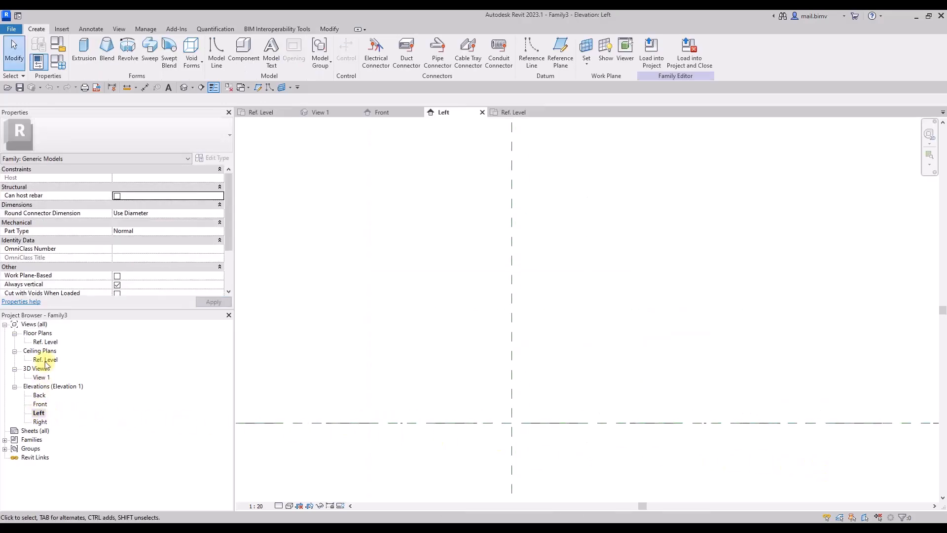
left_click(84, 50)
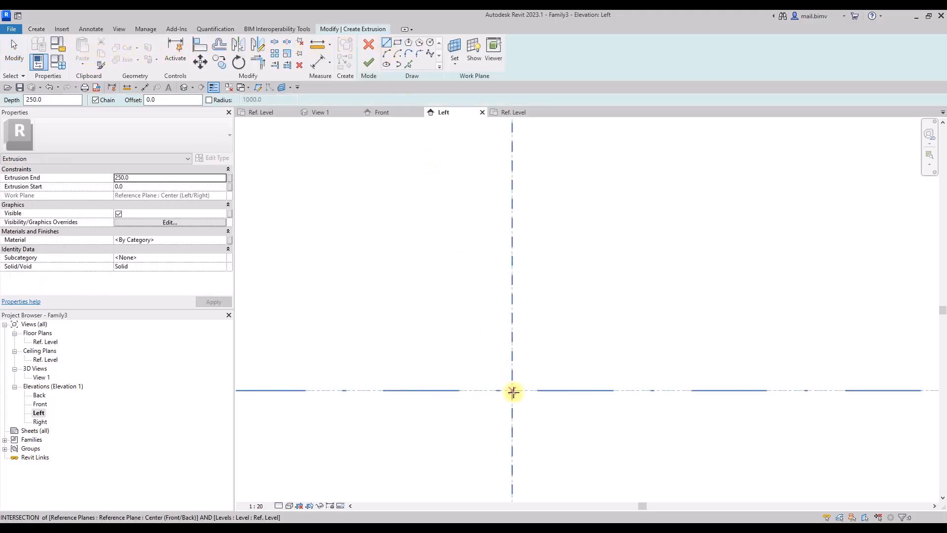
left_click(512, 390)
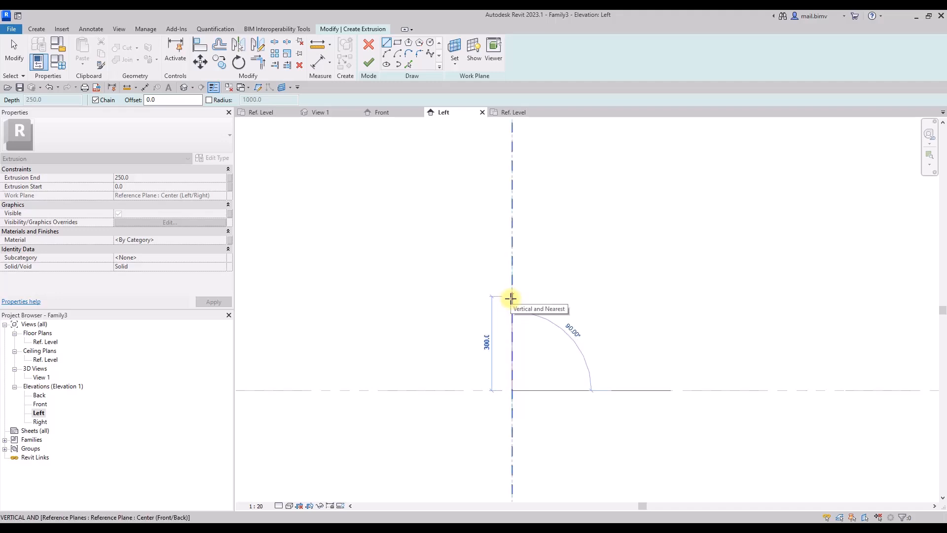
left_click(511, 297)
left_click(399, 296)
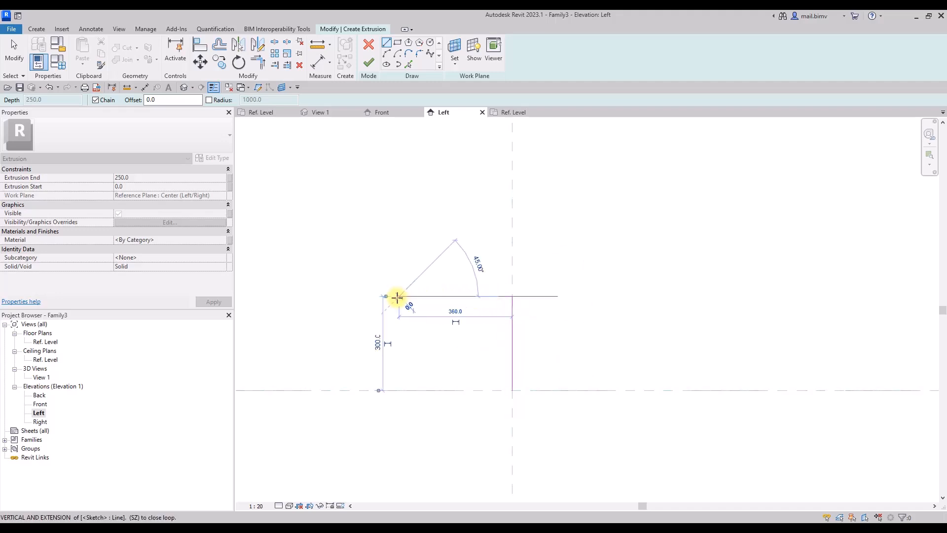
left_click(399, 321)
left_click(448, 321)
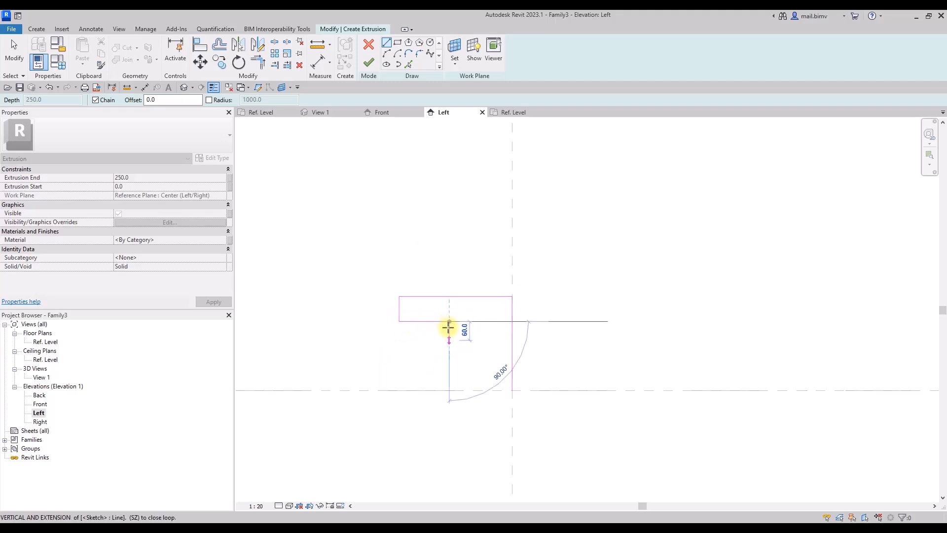
left_click(448, 346)
left_click(474, 346)
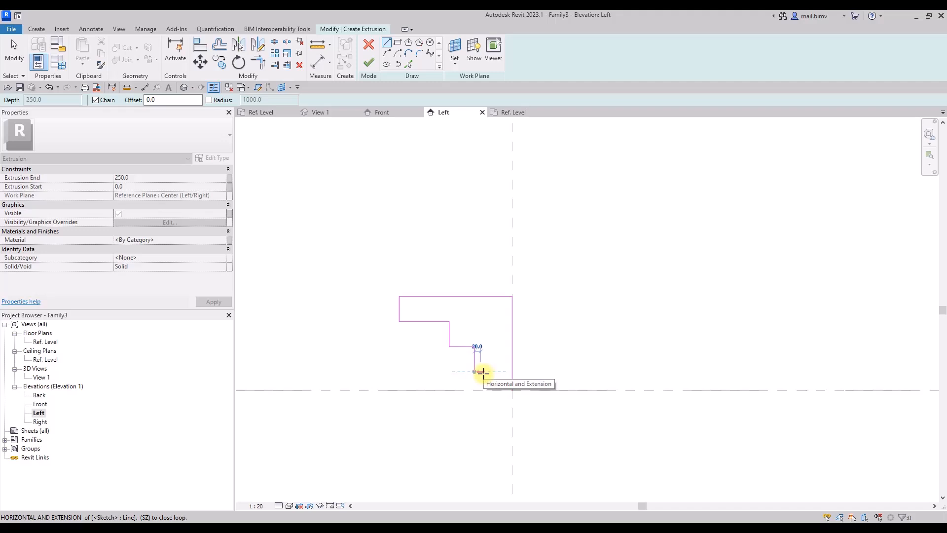
left_click(481, 371)
left_click(482, 390)
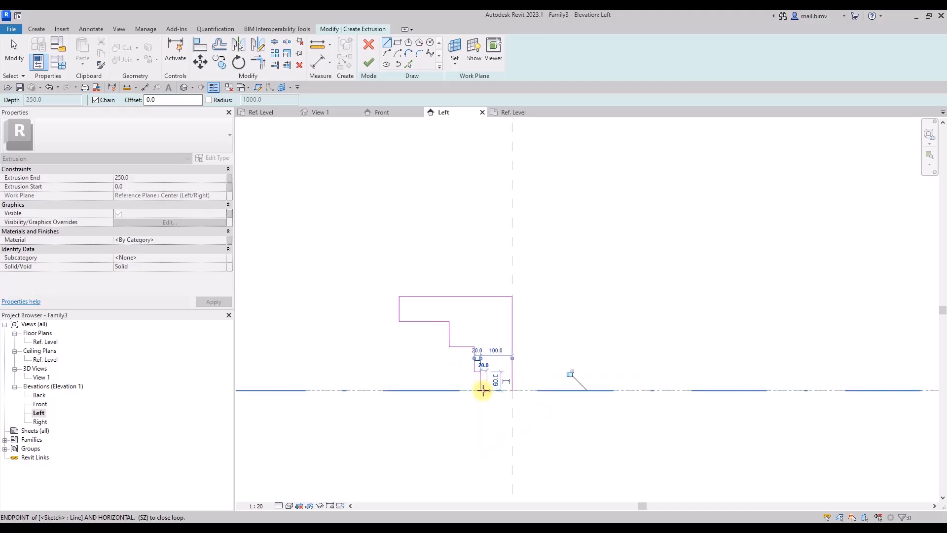
left_click(512, 390)
left_click(15, 58)
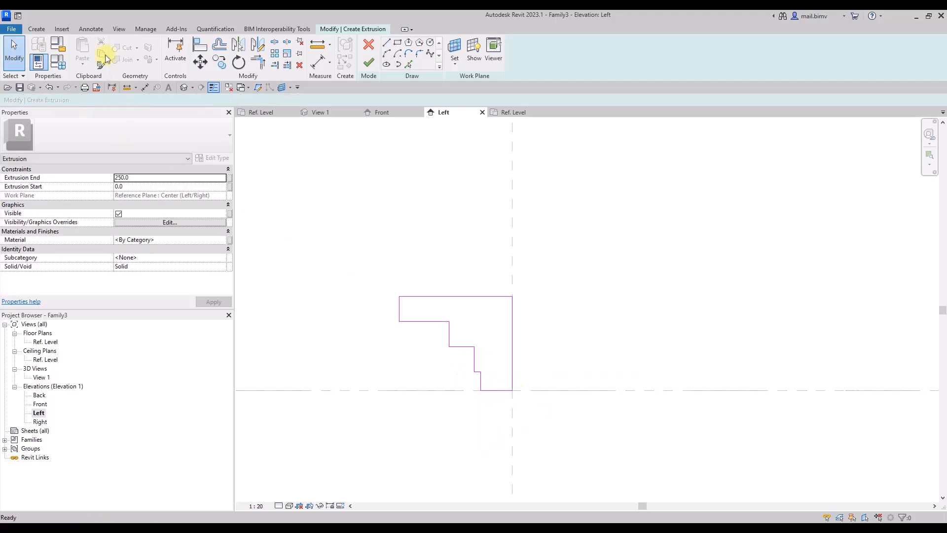
Round the profile's three inner step corners with fillet arcs of about 55, 25 and 10 mm radius, from the upper step down.
left_click(419, 53)
scroll(469, 364, "up", 4)
left_click(423, 291)
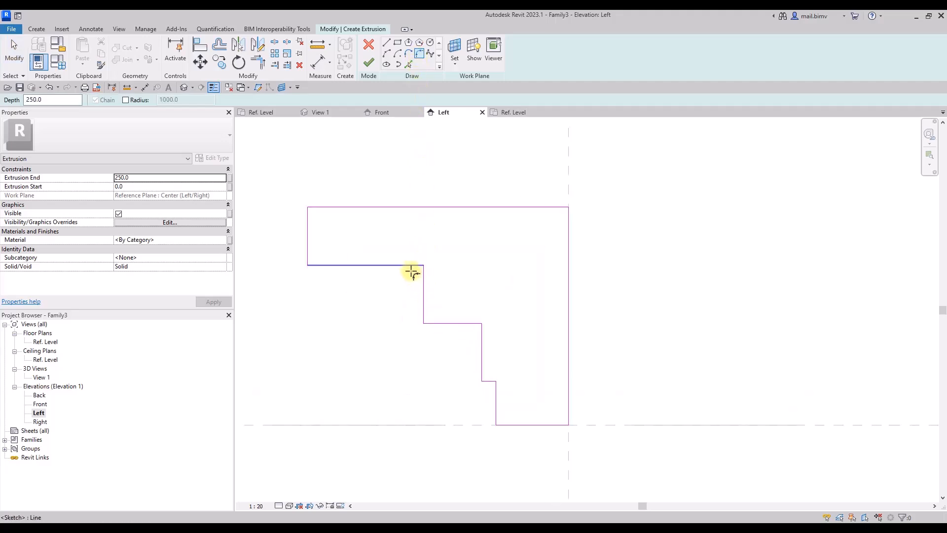
left_click(412, 267)
left_click(418, 280)
left_click(483, 345)
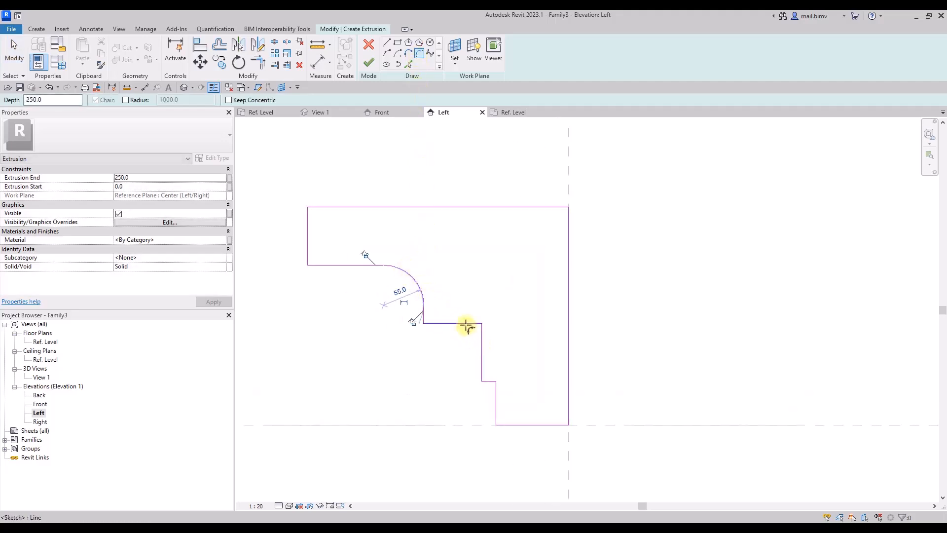
left_click(471, 326)
left_click(473, 329)
left_click(494, 386)
scroll(494, 385, "up", 4)
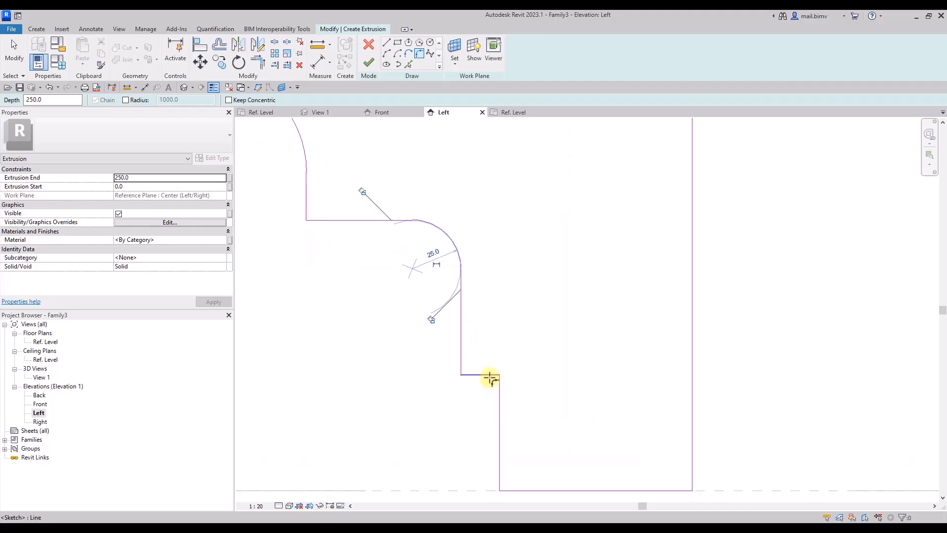
left_click(488, 376)
left_click(492, 379)
scroll(495, 382, "down", 6)
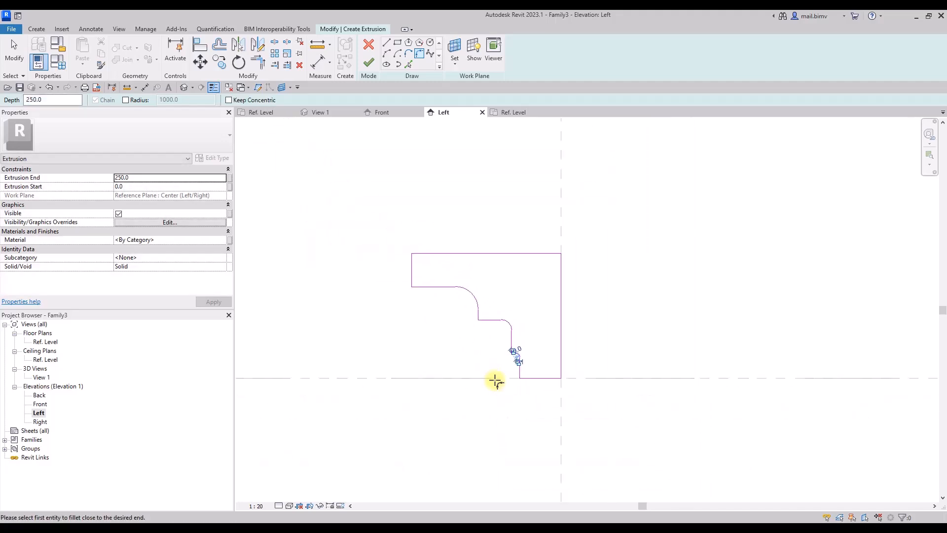
Round the profile's upper outer corner with a fillet arc of about 30 mm radius and finish the extrusion.
scroll(495, 381, "up", 4)
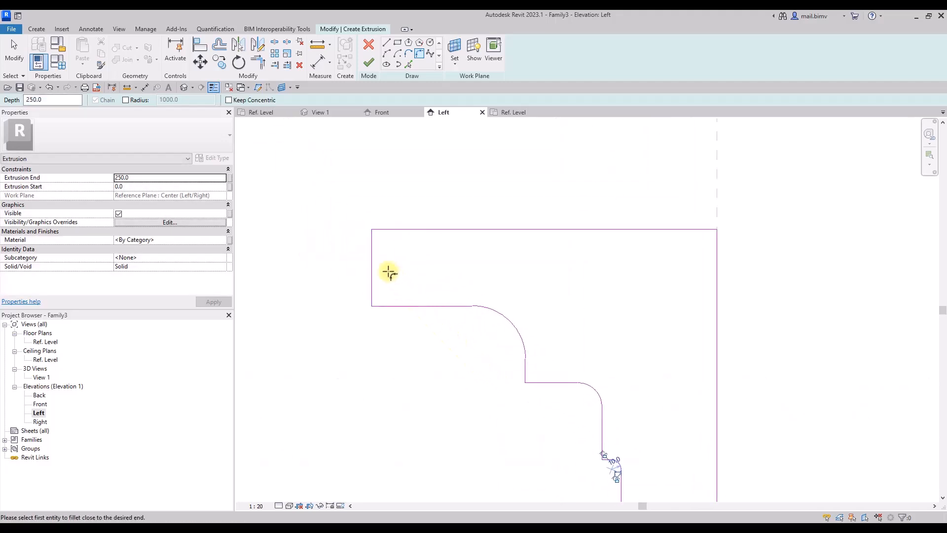
left_click(371, 253)
left_click(383, 230)
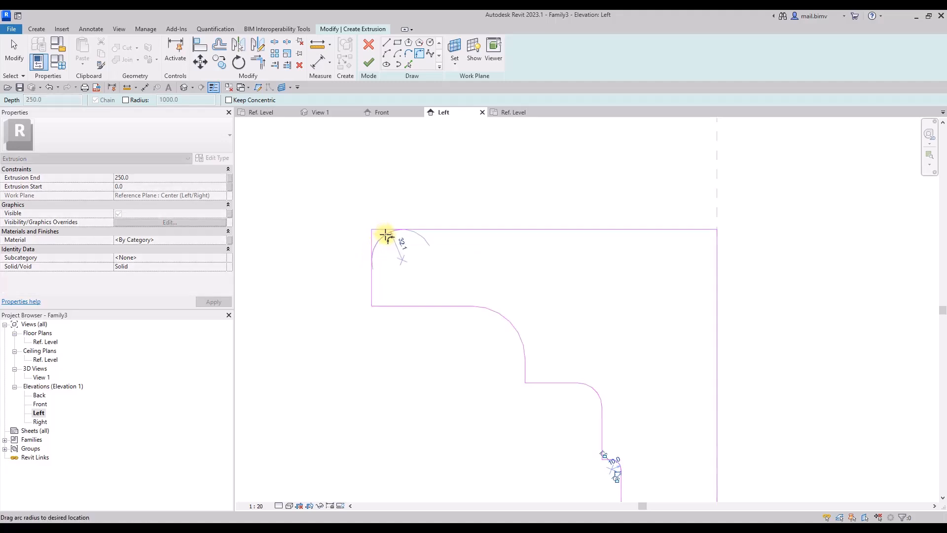
left_click(386, 234)
scroll(385, 234, "down", 3)
middle_click_drag(385, 234, 438, 236)
key("Escape")
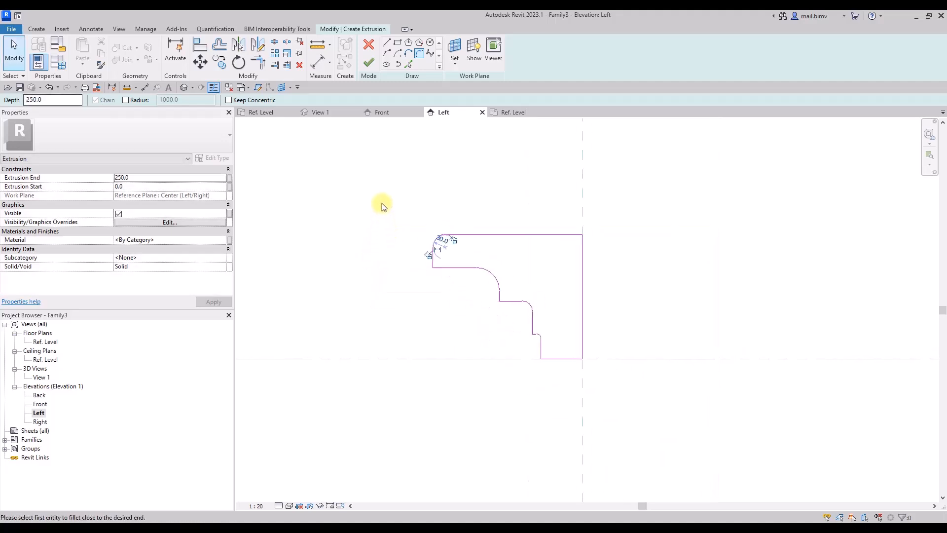
left_click(367, 73)
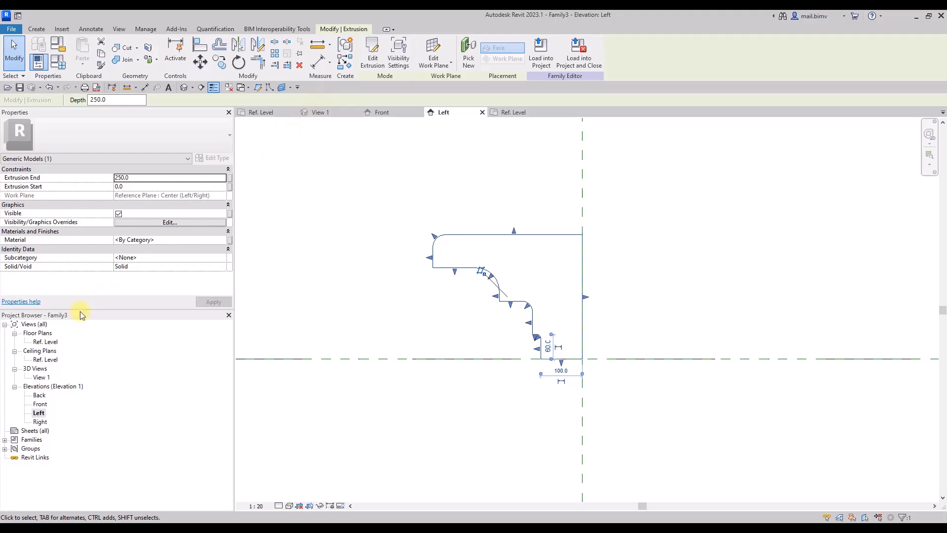
In the Ref. Level plan, set the extrusion start to -250 mm and view the solid in 3D.
double_click(44, 341)
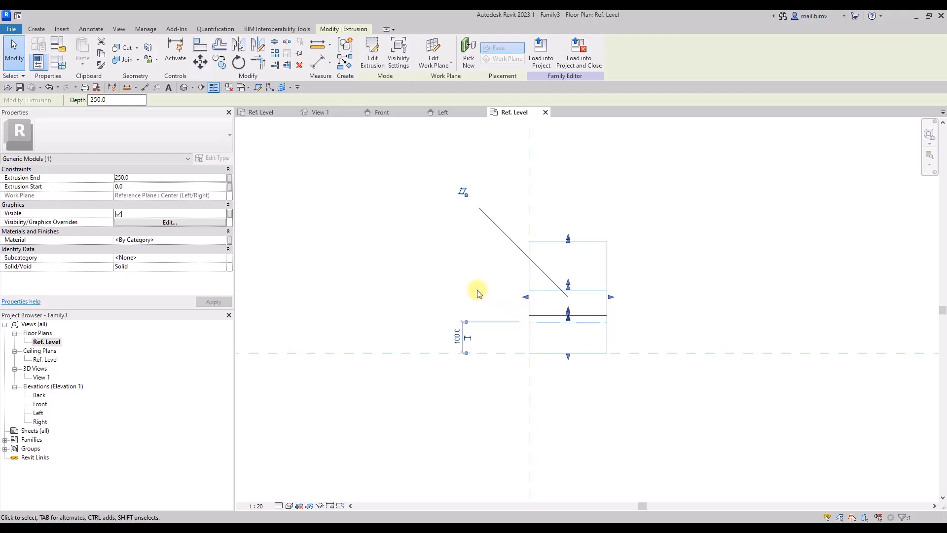
left_click(147, 187)
type("-250")
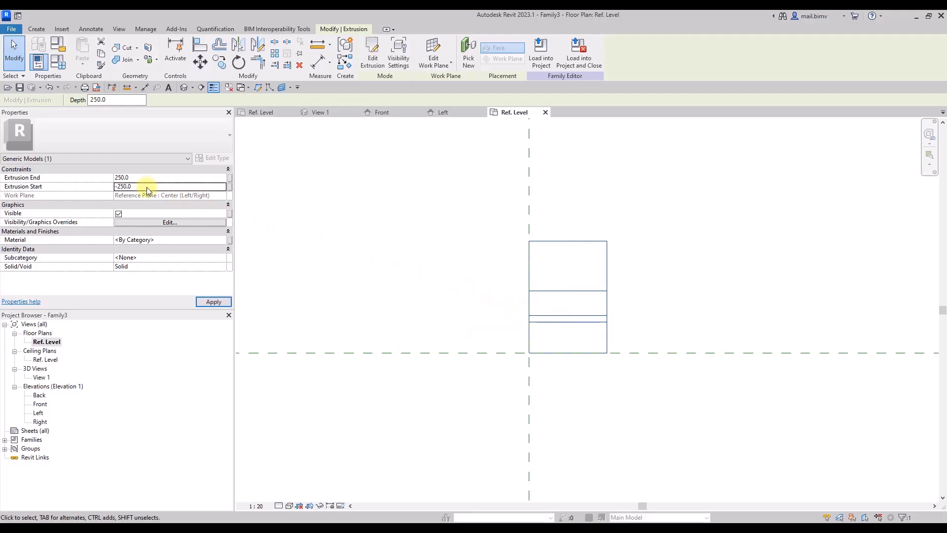
key("Return")
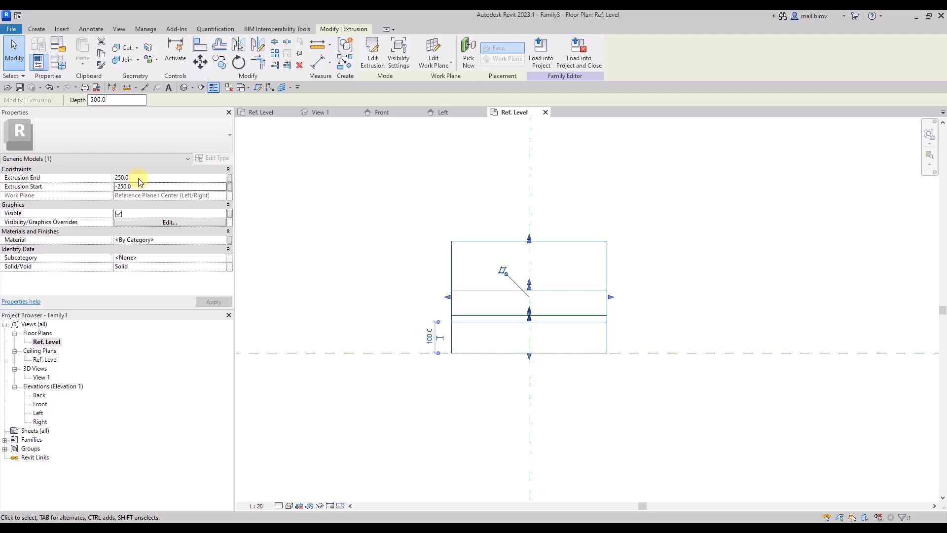
left_click(138, 179)
middle_click_drag(513, 340, 493, 350, "shift")
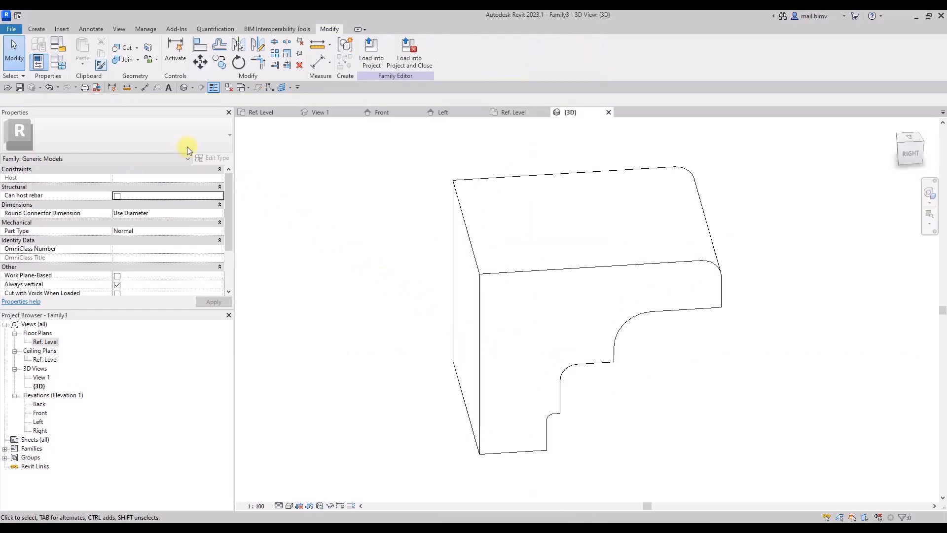
Save the family as Zdobienie_BIMV in the M6-2_Szyk liniowy folder.
left_click(11, 28)
mouse_move(59, 144)
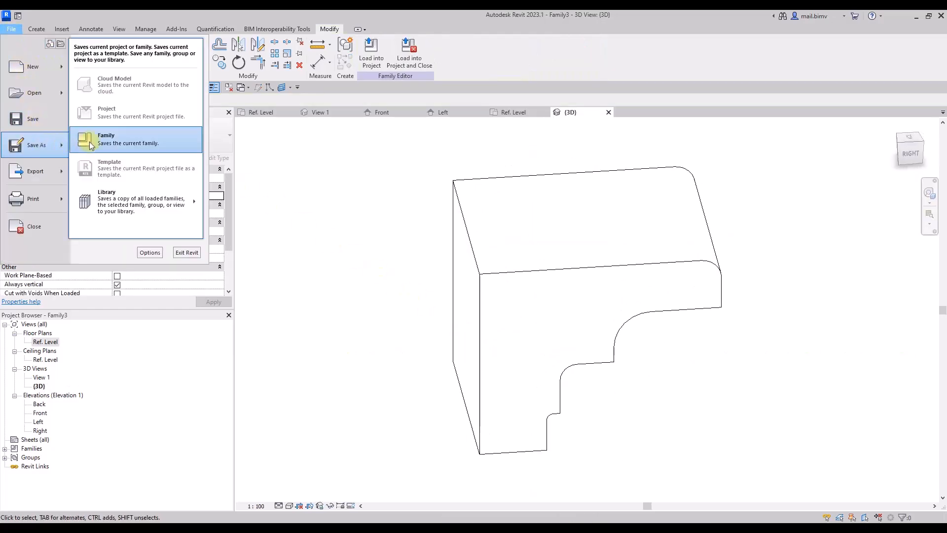
left_click(210, 140)
type("Z")
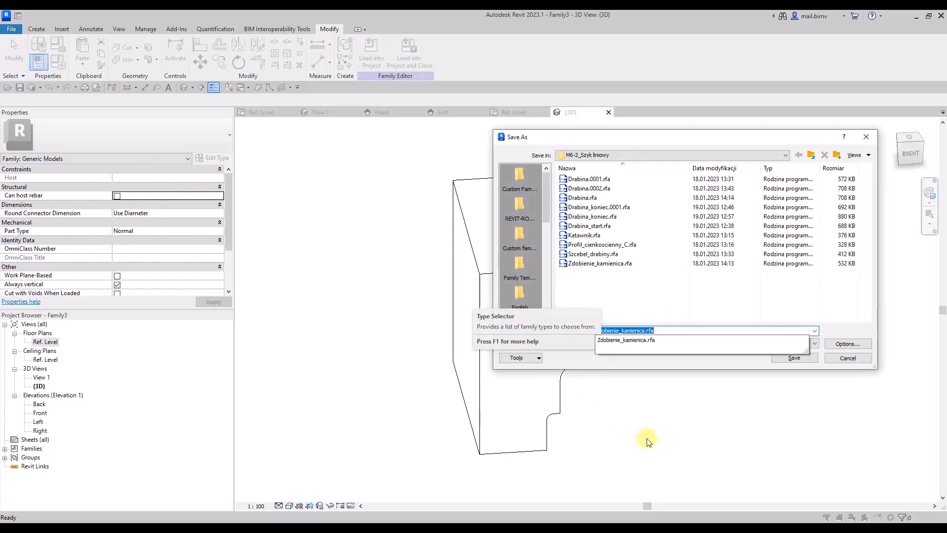
type("dobienie_BIMV")
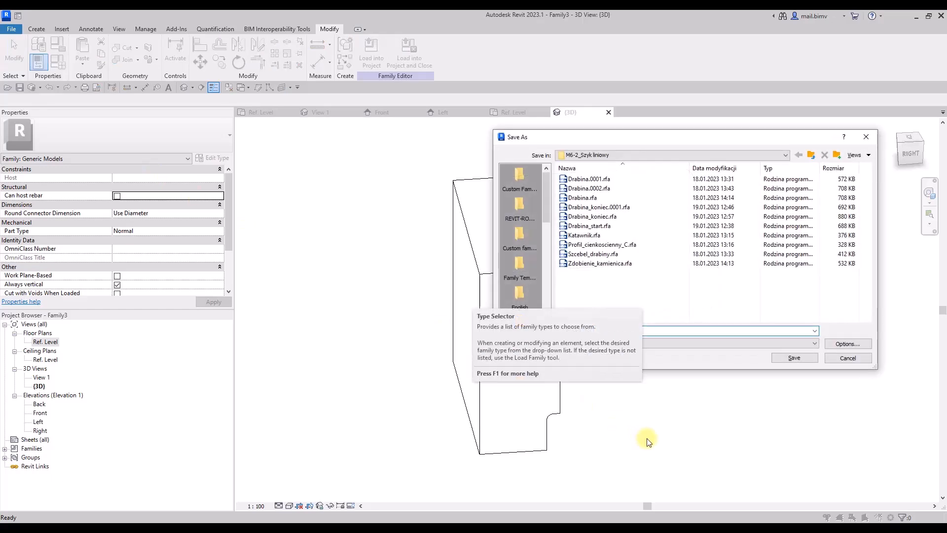
key("Return")
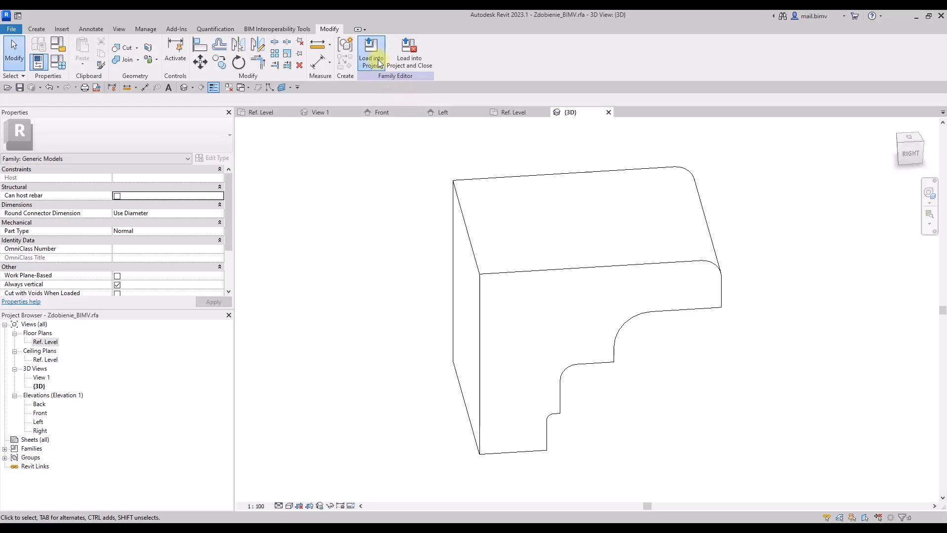
Load the ornament family into Family2 and place one instance on the horizontal reference plane, about 1040 mm from the Right reference plane.
left_click(378, 59)
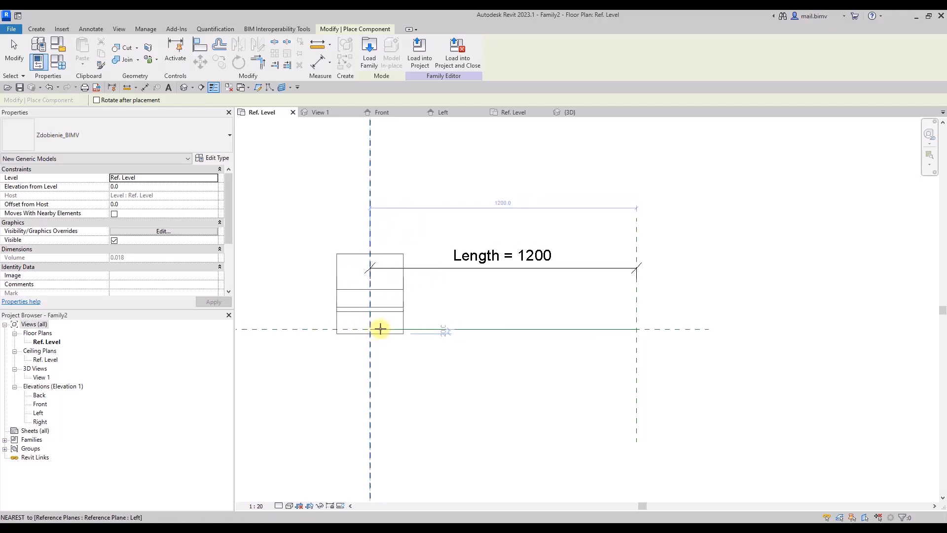
left_click(407, 329)
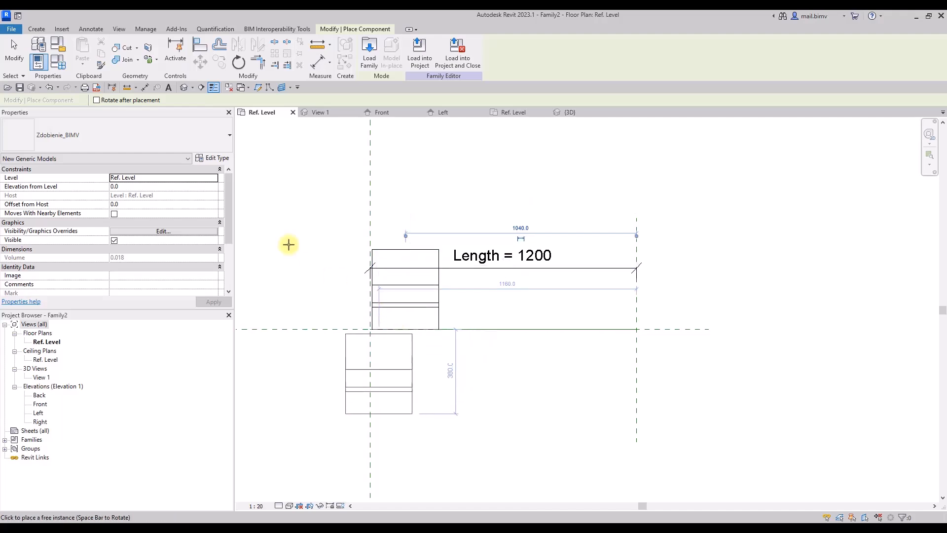
key("Escape")
Move the Right reference plane outward until the Length dimension is about 5300 mm.
scroll(253, 187, "down", 4)
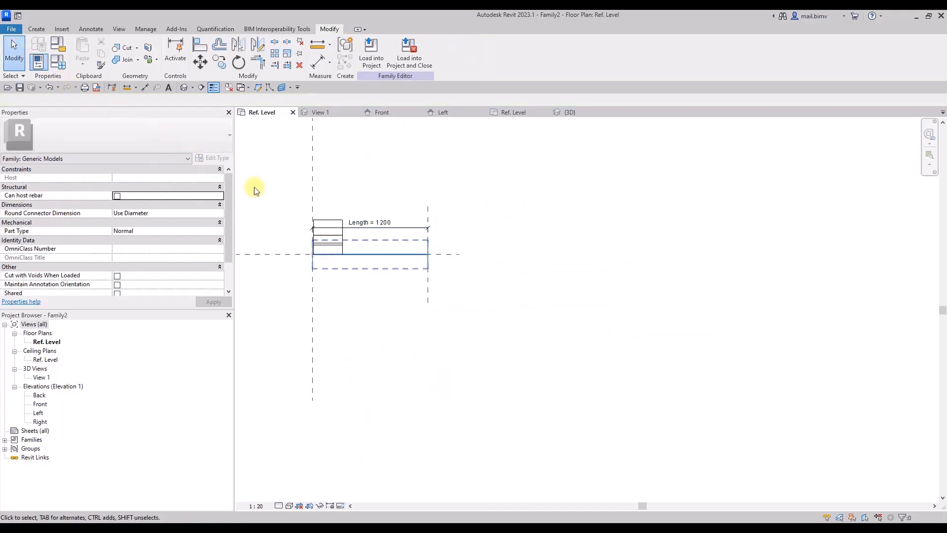
left_click(427, 279)
left_click_drag(755, 298, 819, 296)
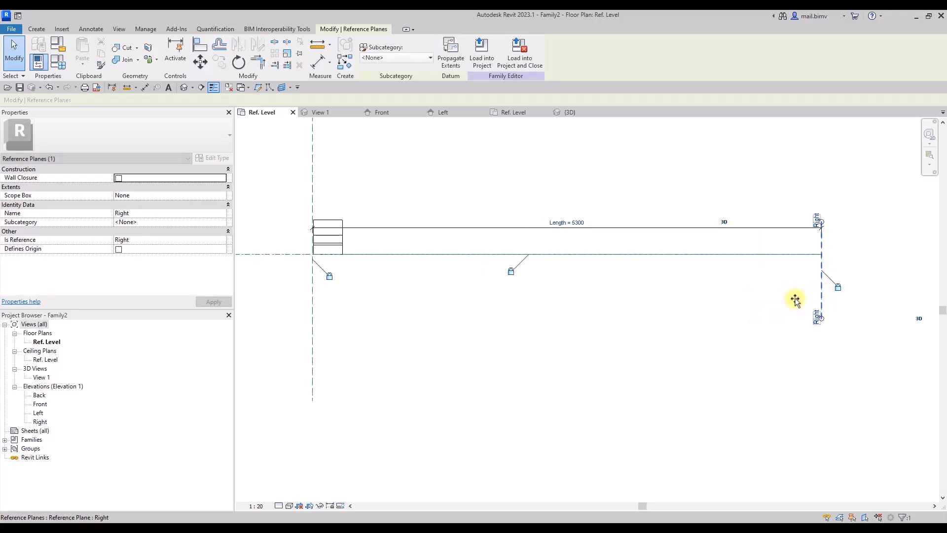
Align the ornament's outer edge with the Left reference plane and lock the alignment.
left_click(458, 358)
scroll(358, 280, "up", 4)
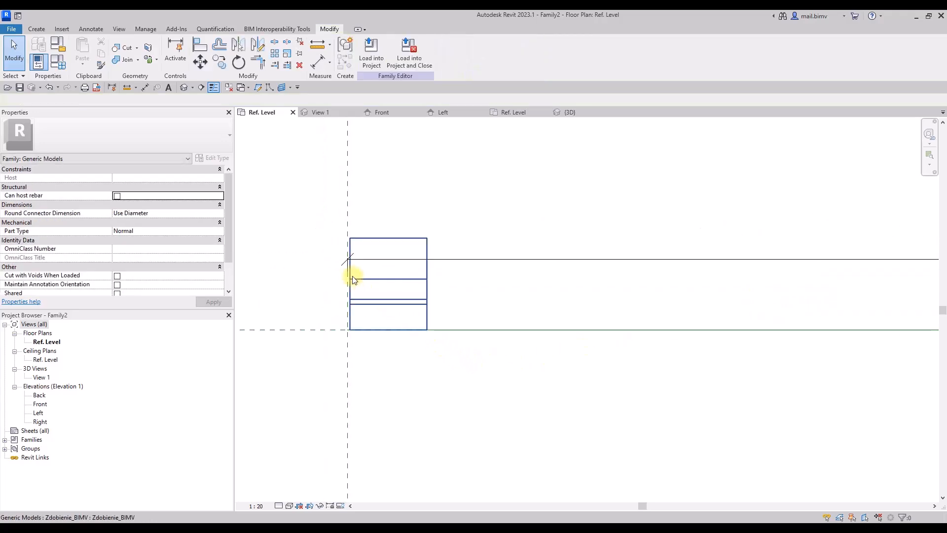
left_click(353, 279)
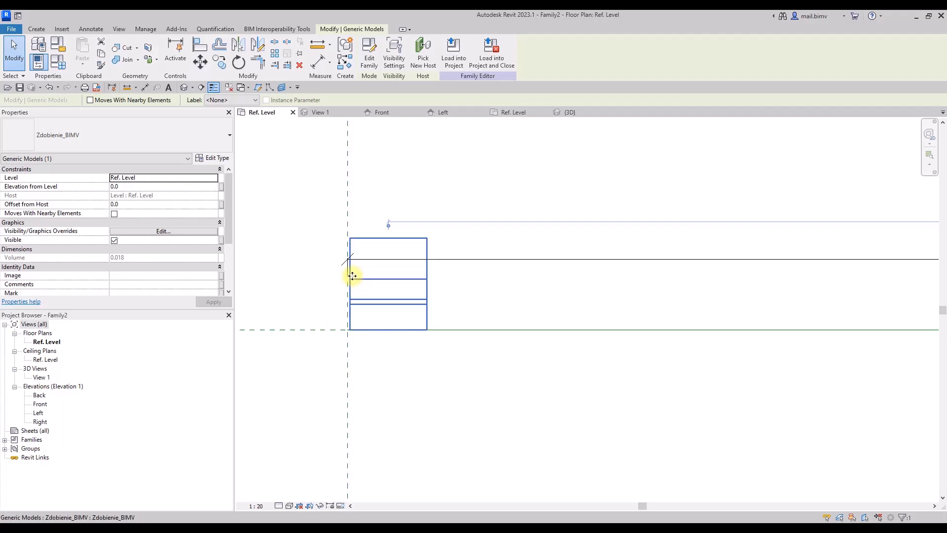
key("Tab")
key("Tab")
key("Tab")
key("Tab")
key("Tab")
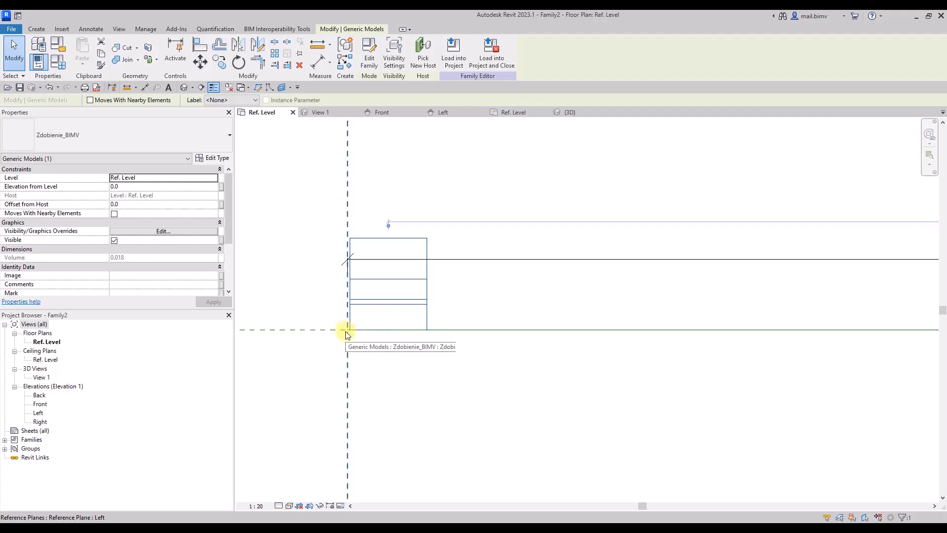
scroll(345, 332, "down", 5)
mouse_move(345, 332)
middle_mouse_down()
mouse_move(266, 327)
mouse_move(222, 358)
mouse_move(333, 323)
middle_mouse_up()
scroll(345, 332, "down", 1)
scroll(334, 325, "up", 4)
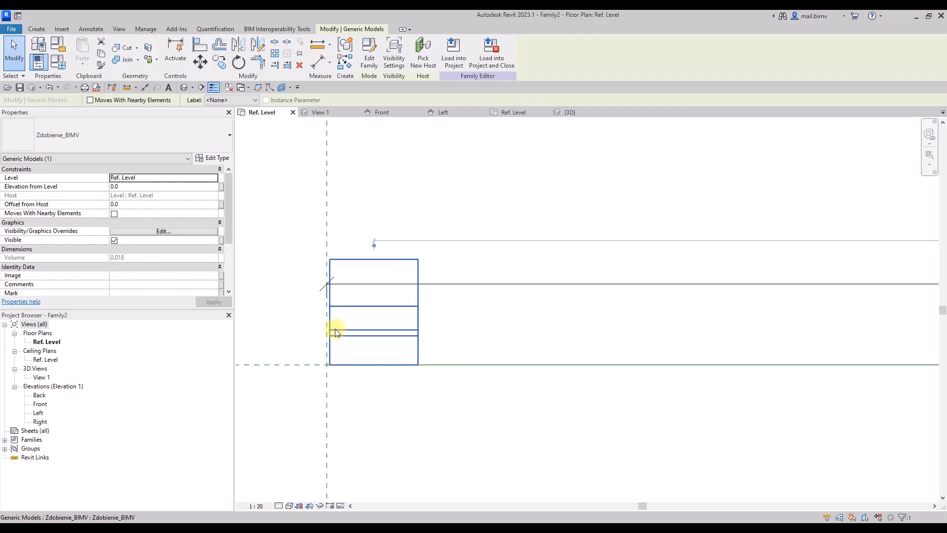
left_click(200, 45)
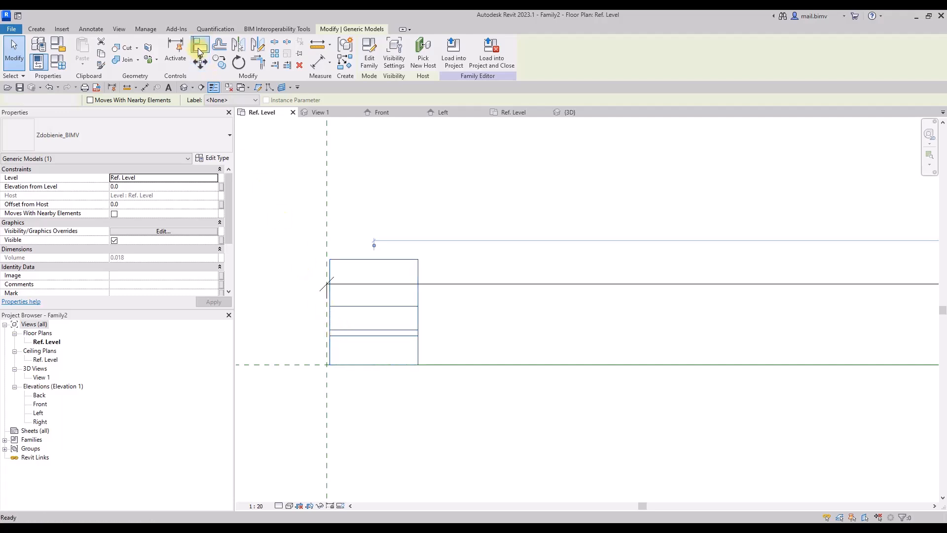
left_click(330, 348)
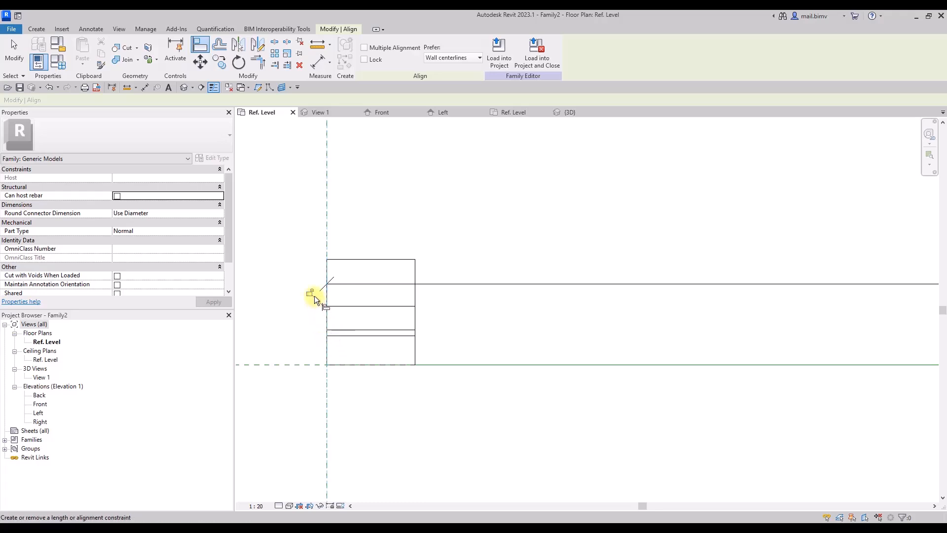
scroll(314, 295, "down", 2)
middle_click_drag(314, 295, 295, 313)
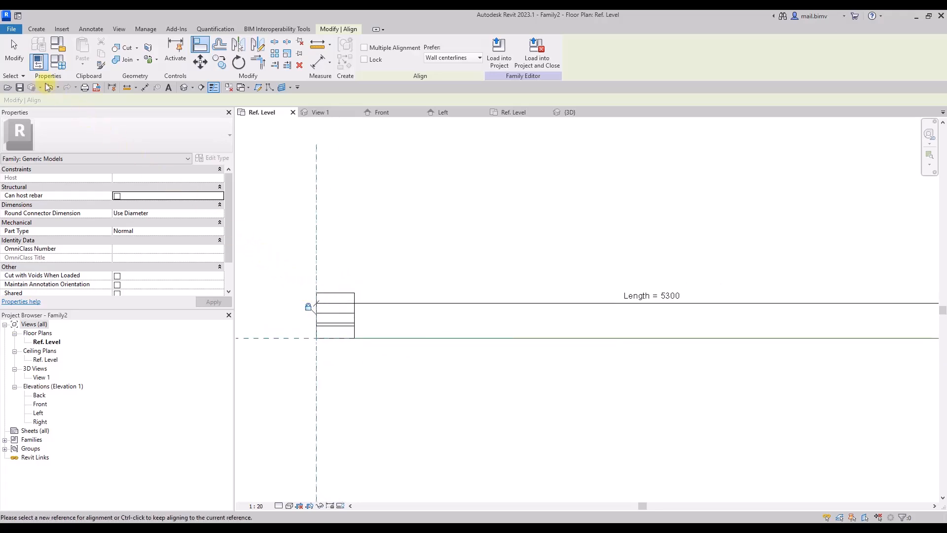
left_click(15, 52)
Create a grouped linear array of 12 ornaments along the horizontal reference plane, using the Last spacing option.
left_click(329, 326)
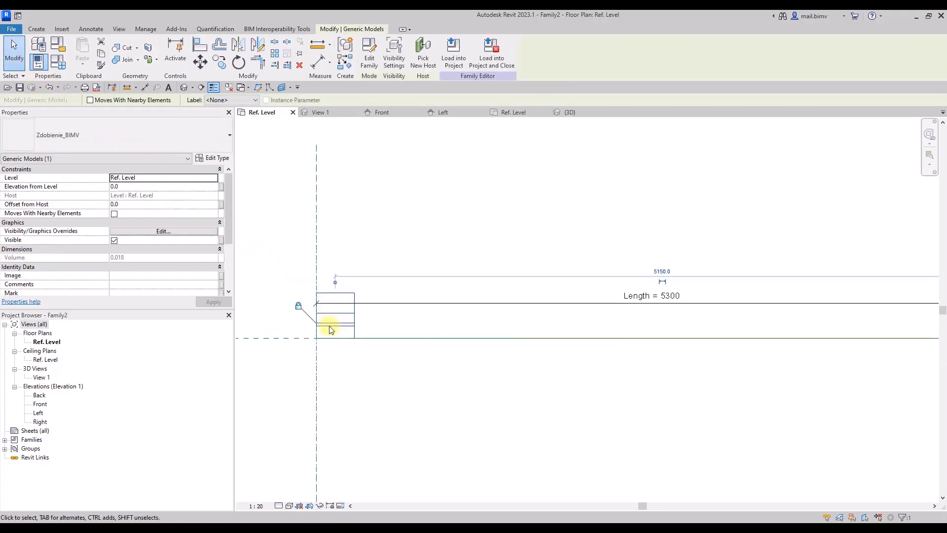
middle_click_drag(464, 328, 379, 295)
scroll(379, 294, "down", 2)
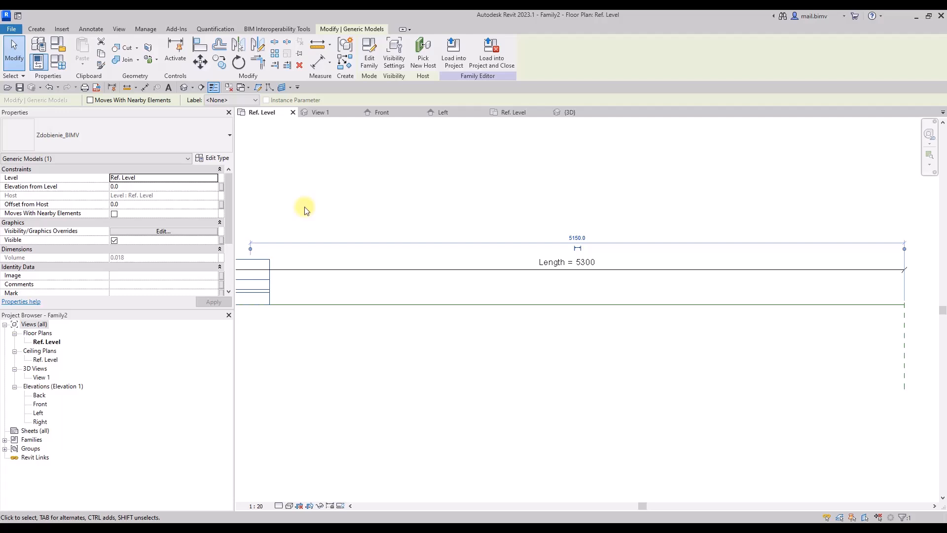
left_click(275, 54)
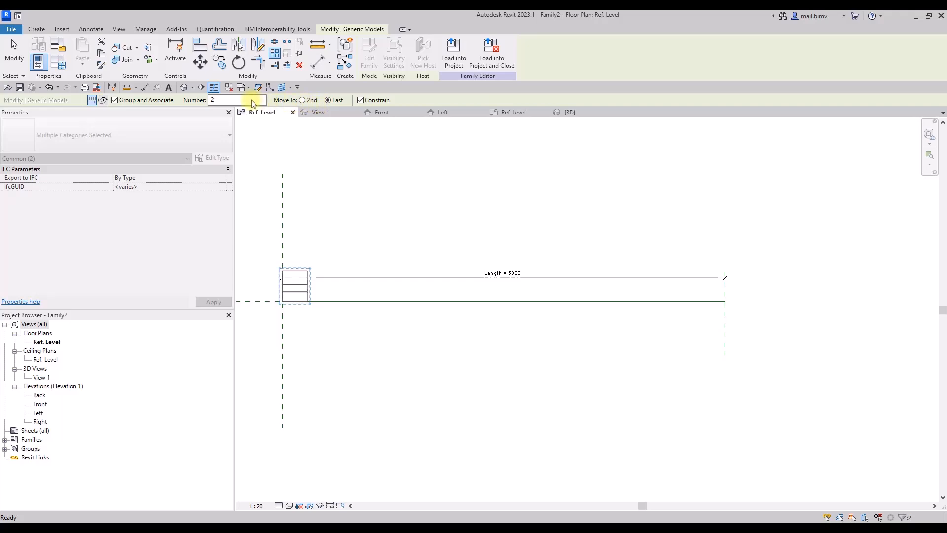
left_click_drag(227, 99, 180, 100)
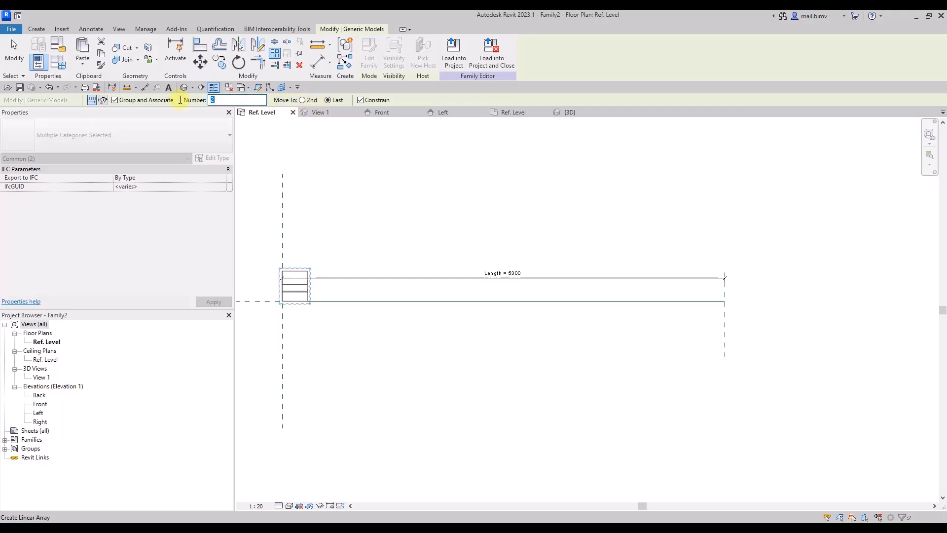
left_click(293, 303)
left_click(603, 309)
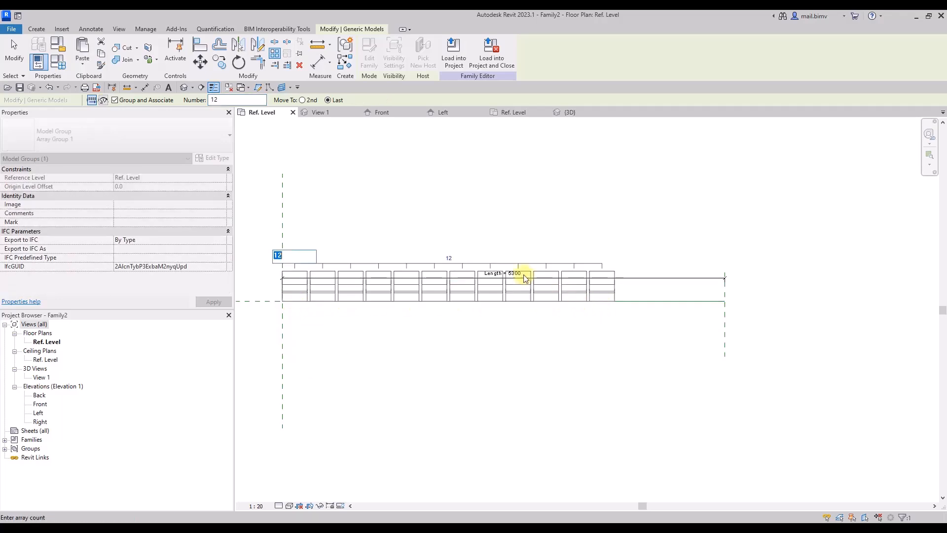
left_click(14, 52)
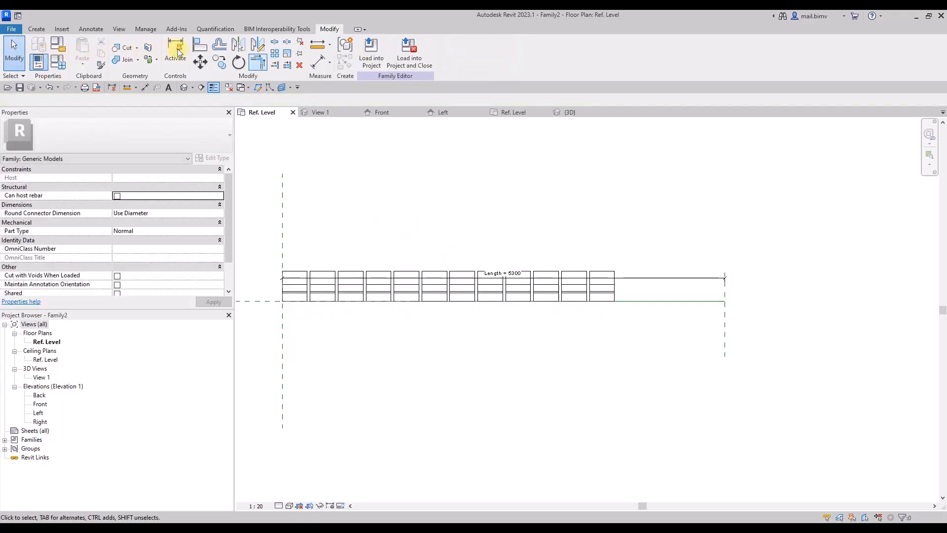
Align the last arrayed ornament's outer edge with the Right reference plane and lock the alignment.
left_click(203, 47)
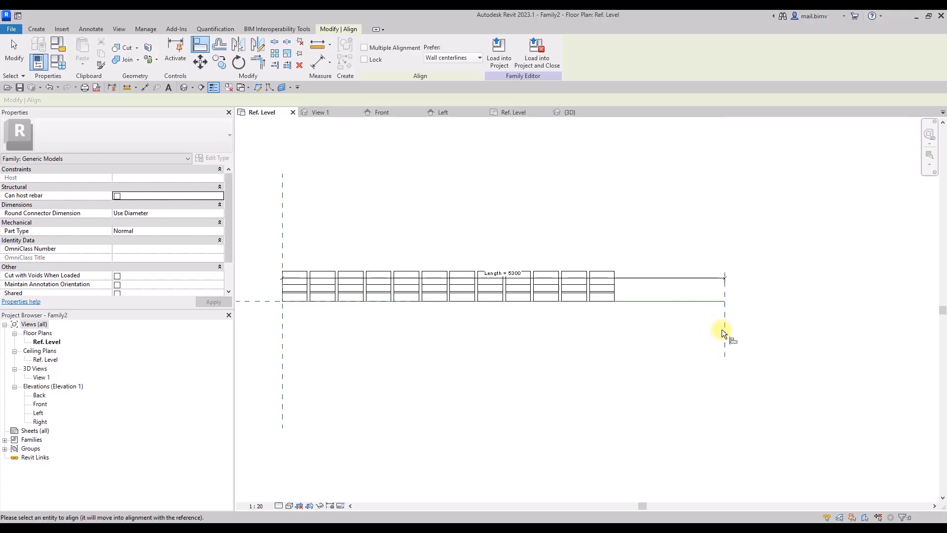
scroll(720, 327, "up", 3)
left_click(622, 231)
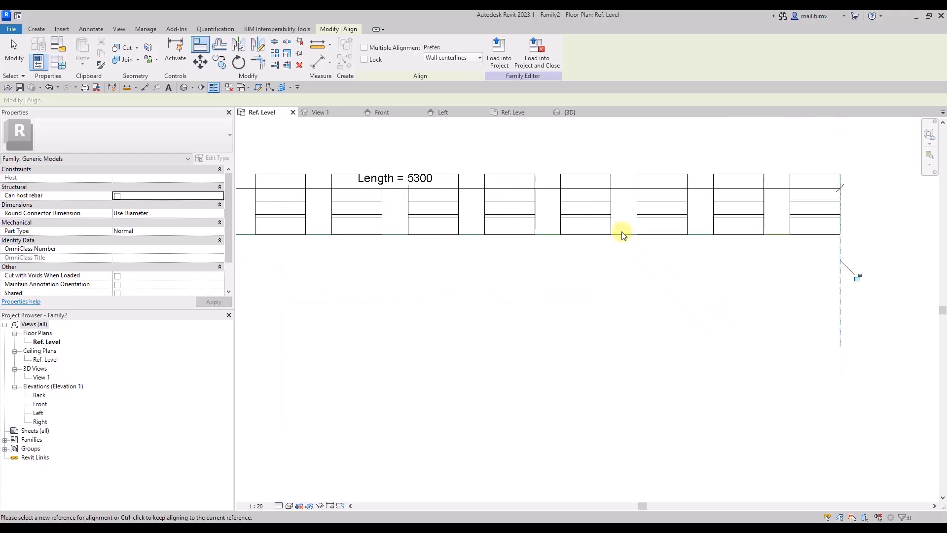
scroll(861, 280, "down", 3)
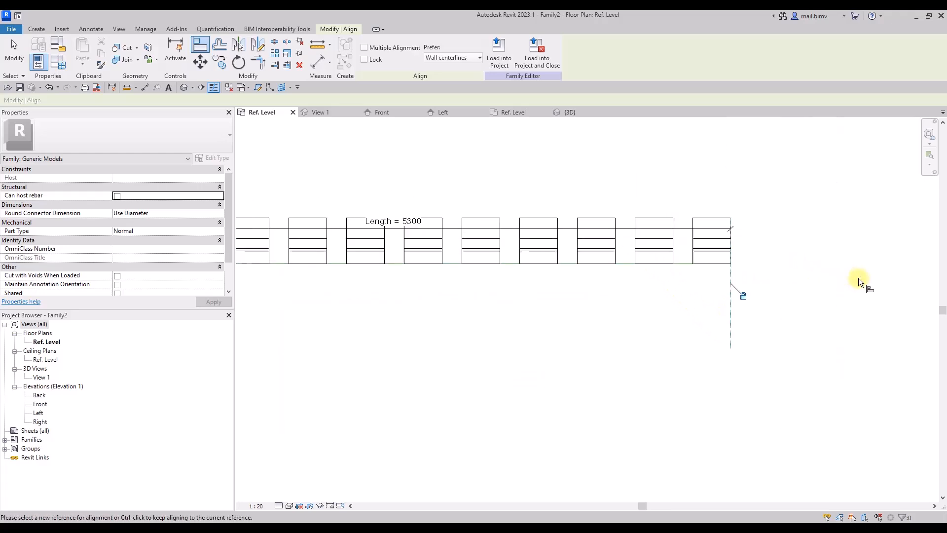
middle_click_drag(862, 283, 536, 423)
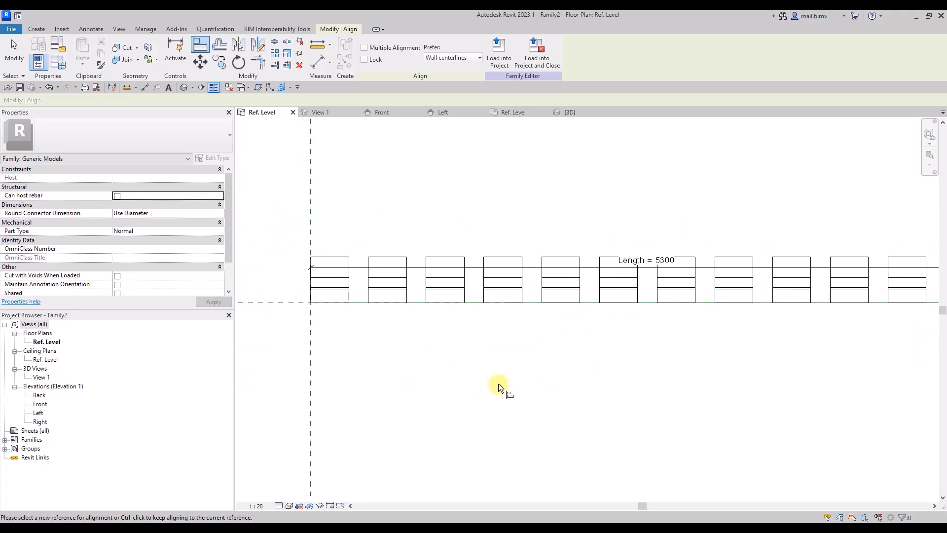
left_click(11, 67)
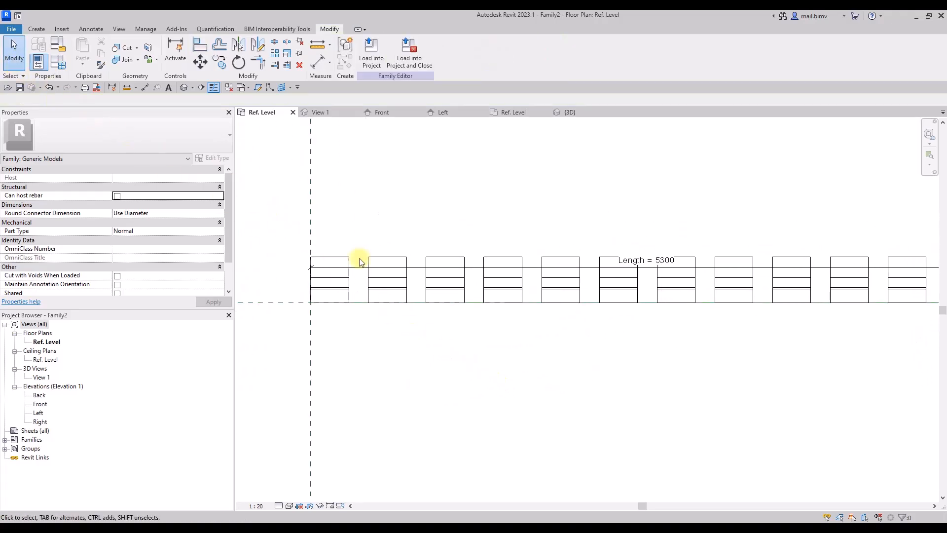
Label the ornament array's count with a new family type parameter named N.
left_click(433, 301)
left_click(542, 249)
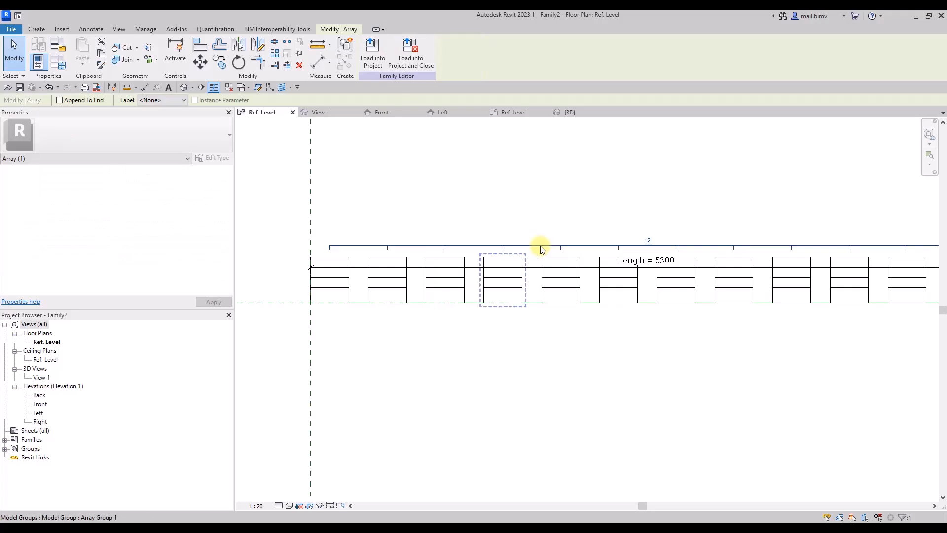
left_click(153, 100)
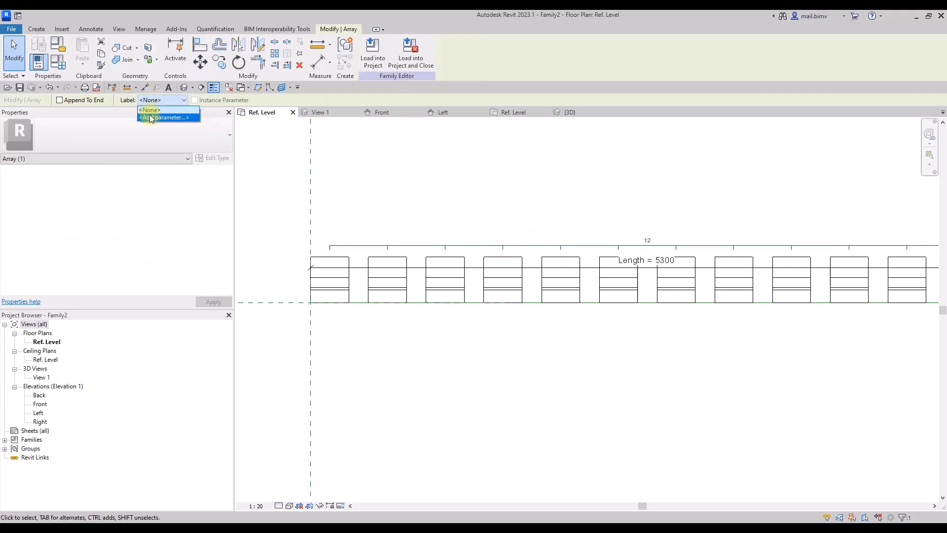
left_click(164, 115)
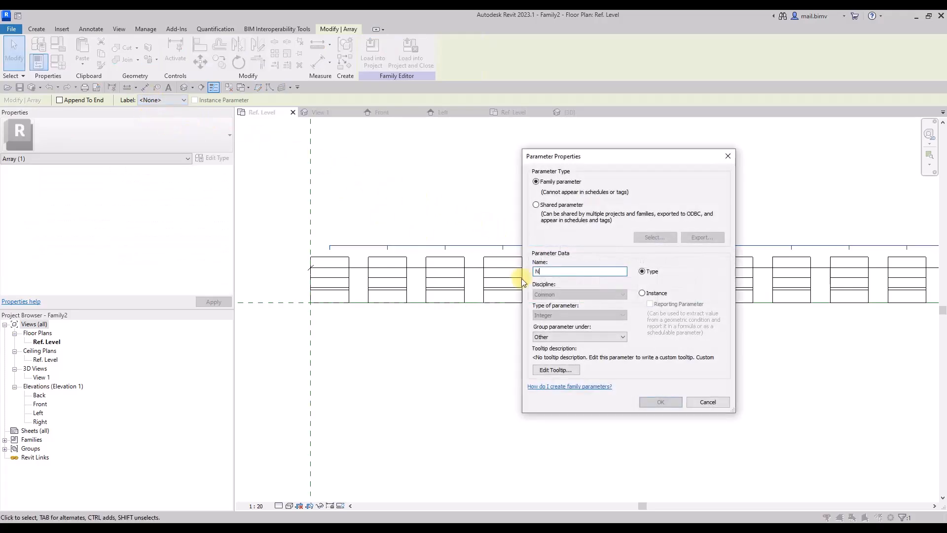
type("N")
left_click(656, 402)
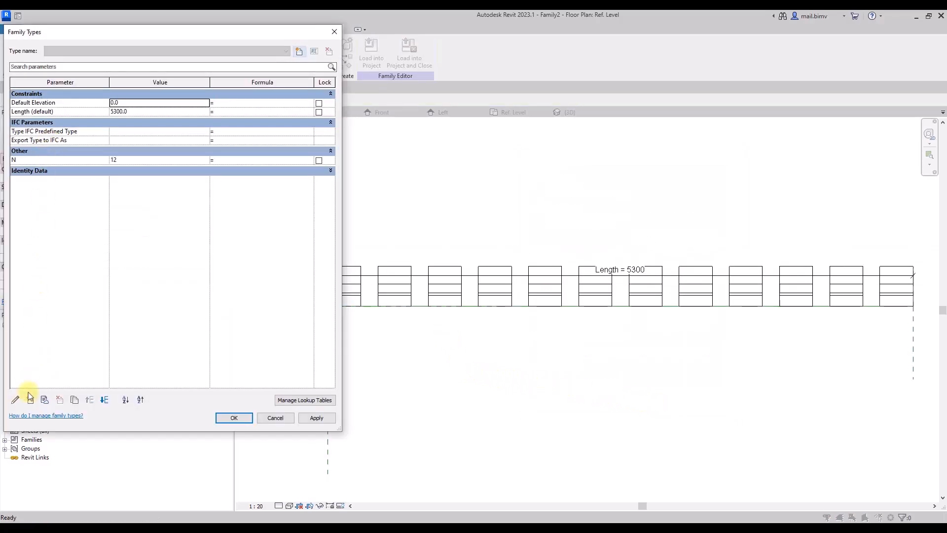
Add a Length parameter named Rozstaw under Dimensions to the family and make it an instance parameter.
left_click(28, 401)
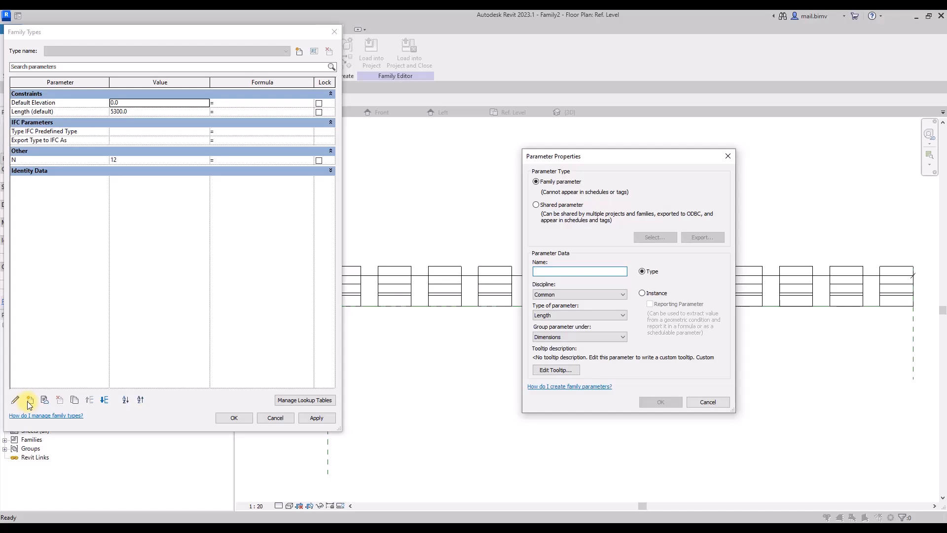
type("Rozstaw")
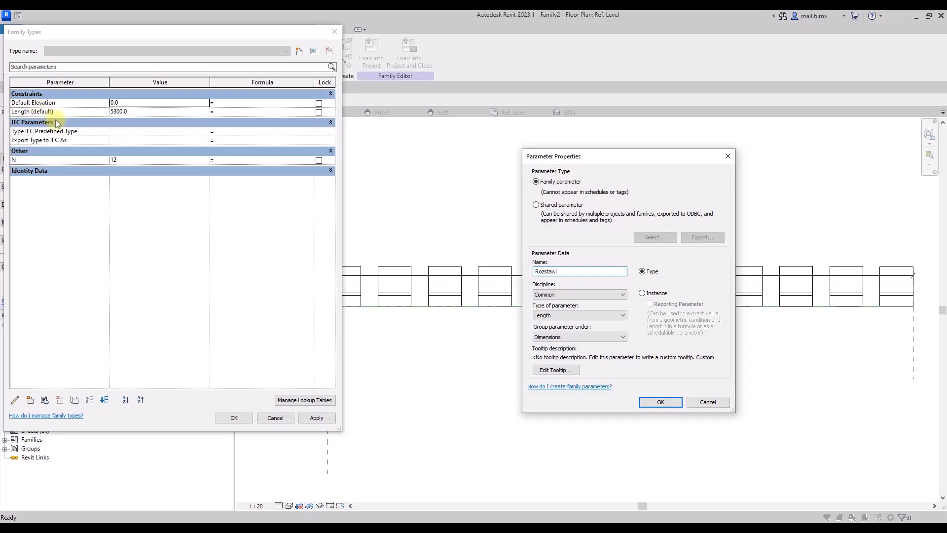
left_click(651, 402)
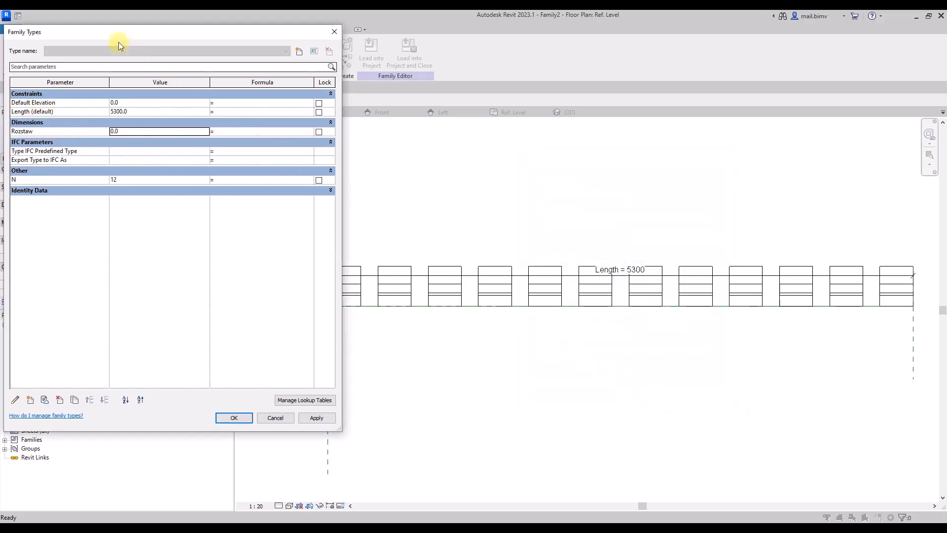
left_click_drag(116, 36, 132, 143)
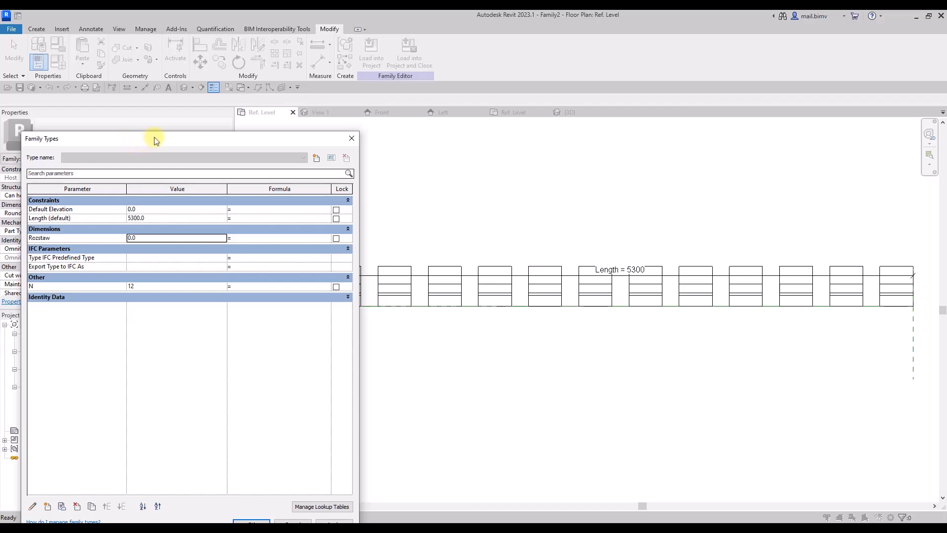
left_click_drag(153, 138, 211, 44)
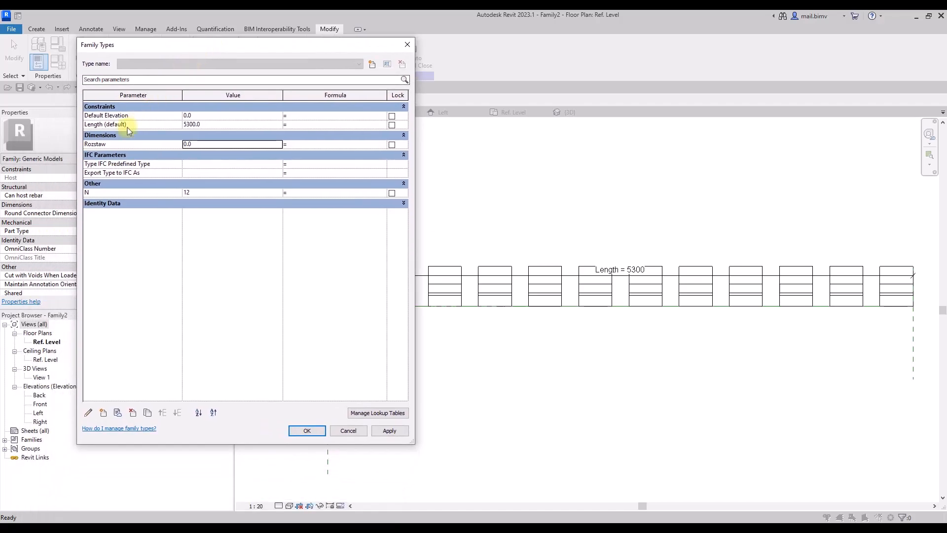
left_click(96, 143)
left_click(645, 293)
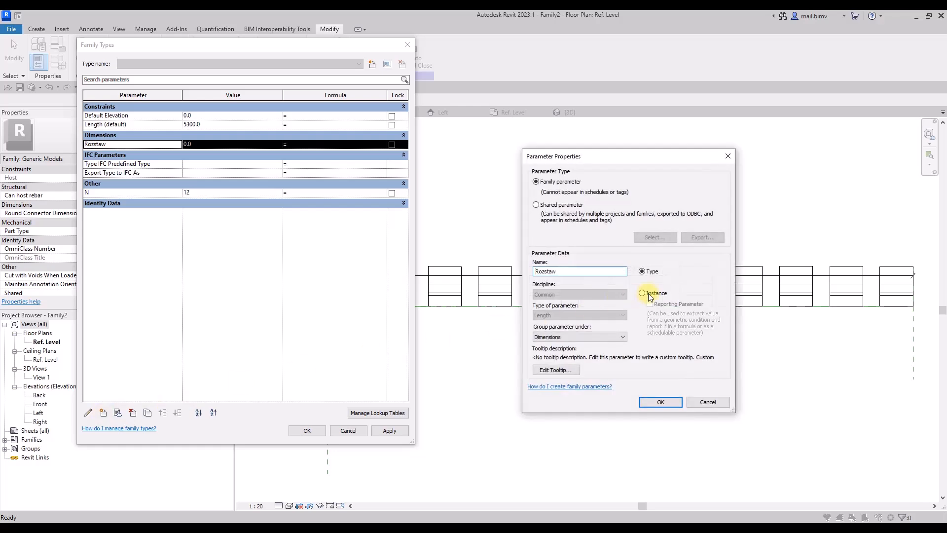
left_click(676, 403)
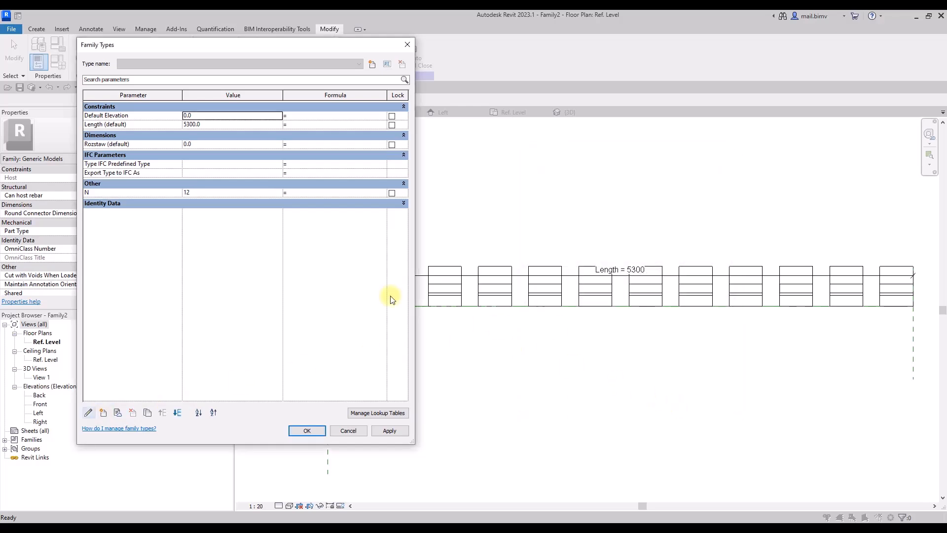
Change parameter N to an instance parameter and group it under Dimensions.
left_click(96, 192)
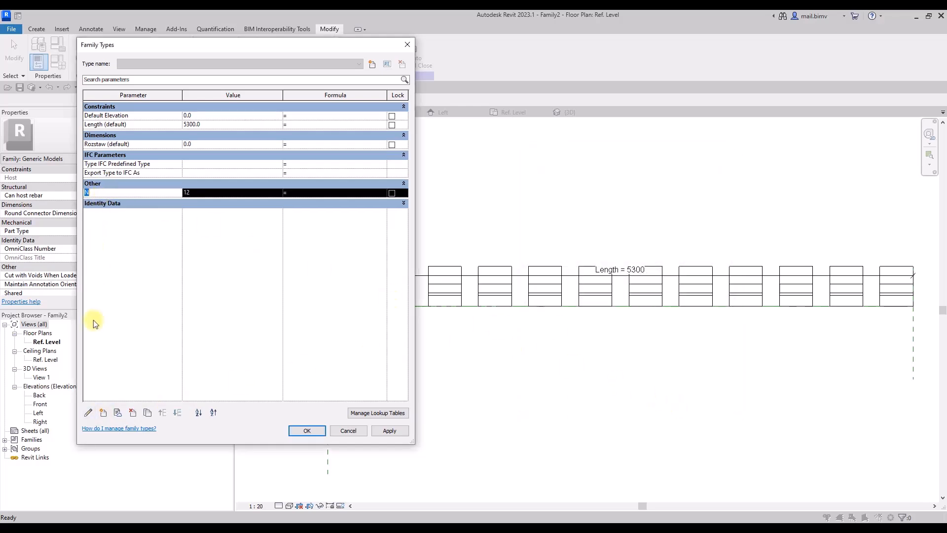
left_click(87, 414)
left_click(659, 403)
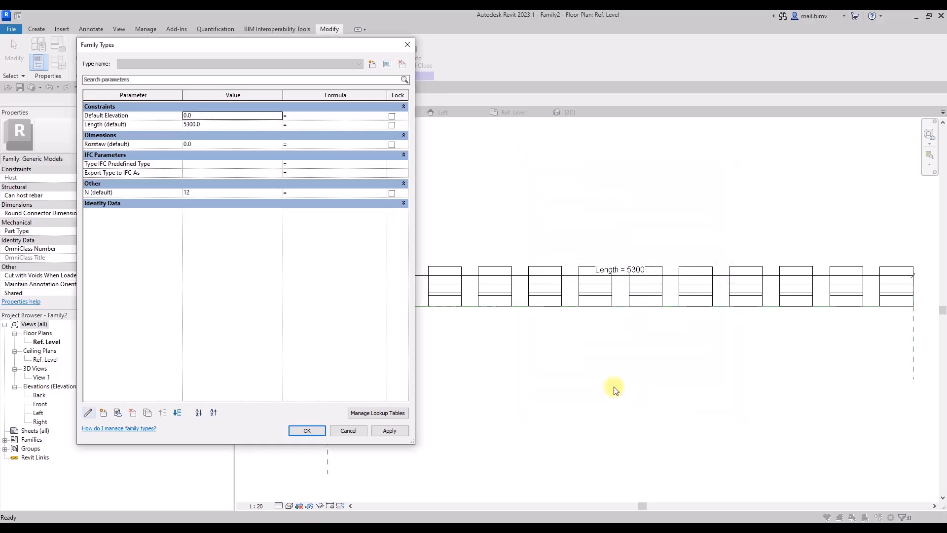
left_click(97, 193)
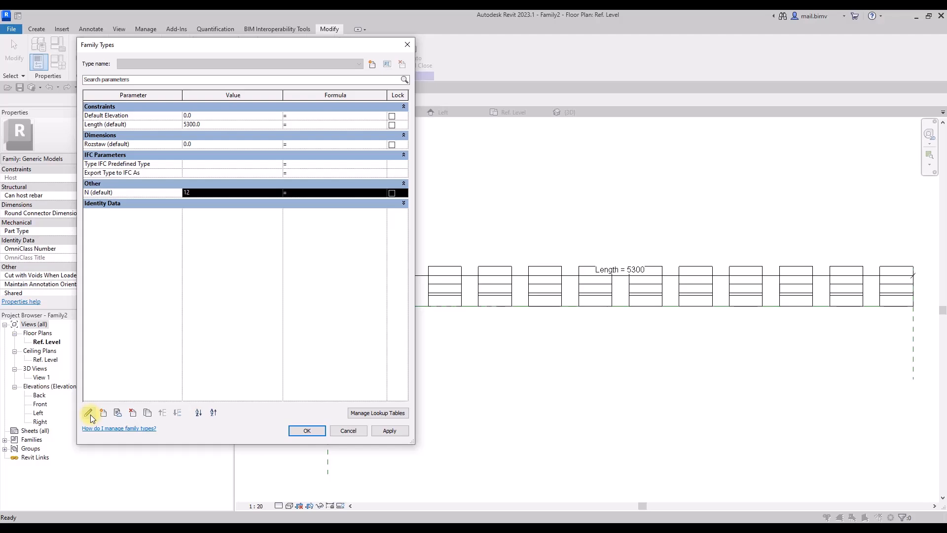
left_click(89, 413)
left_click(553, 338)
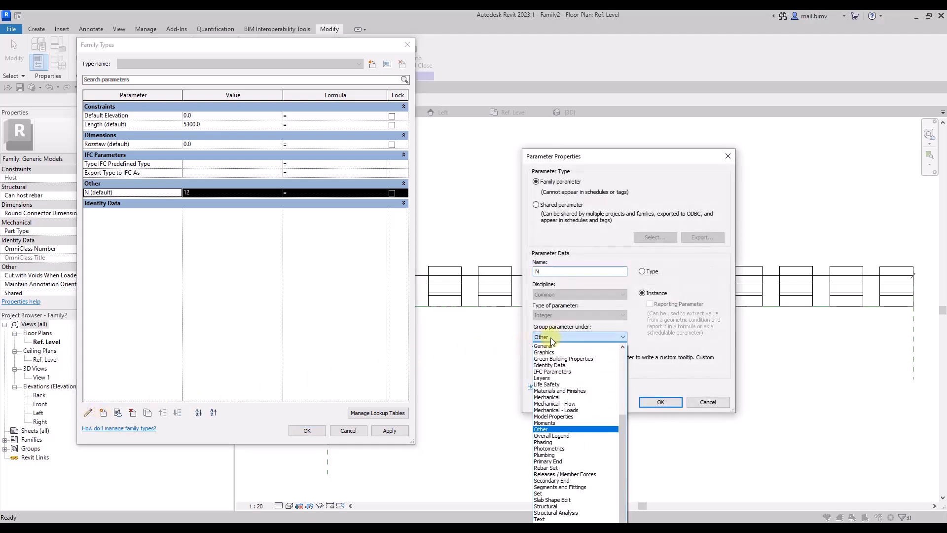
key("d")
left_click(555, 352)
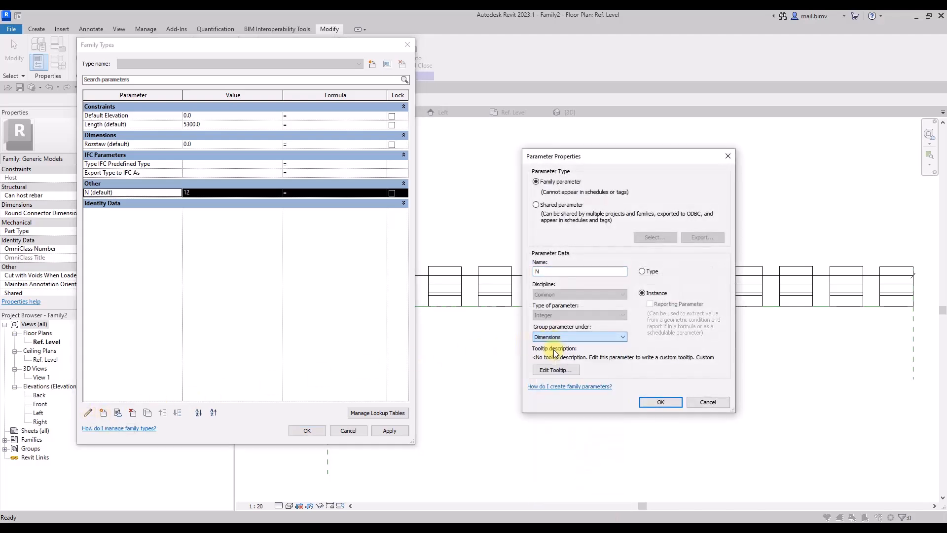
left_click(650, 403)
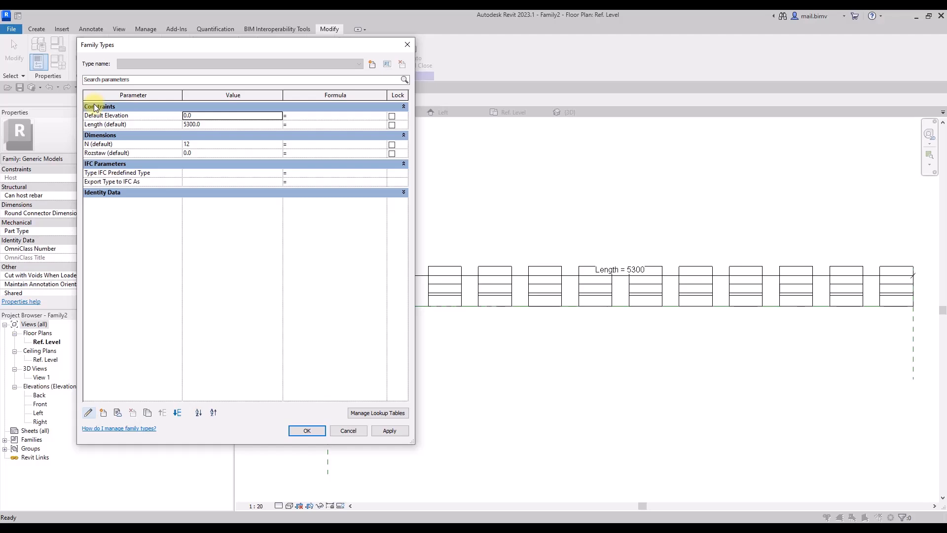
Set Rozstaw to 500 mm and drive parameter N with the formula Length / Rozstaw.
left_click(207, 154)
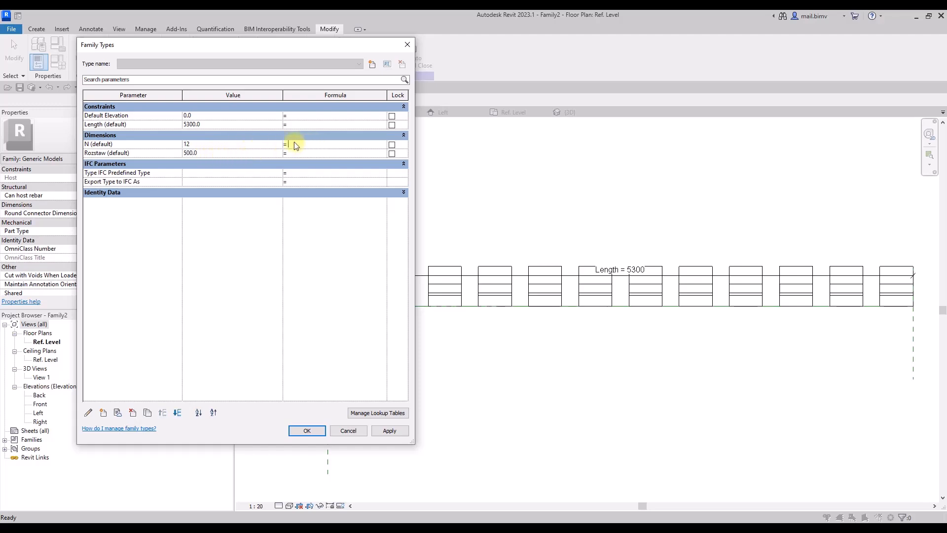
left_click(108, 126)
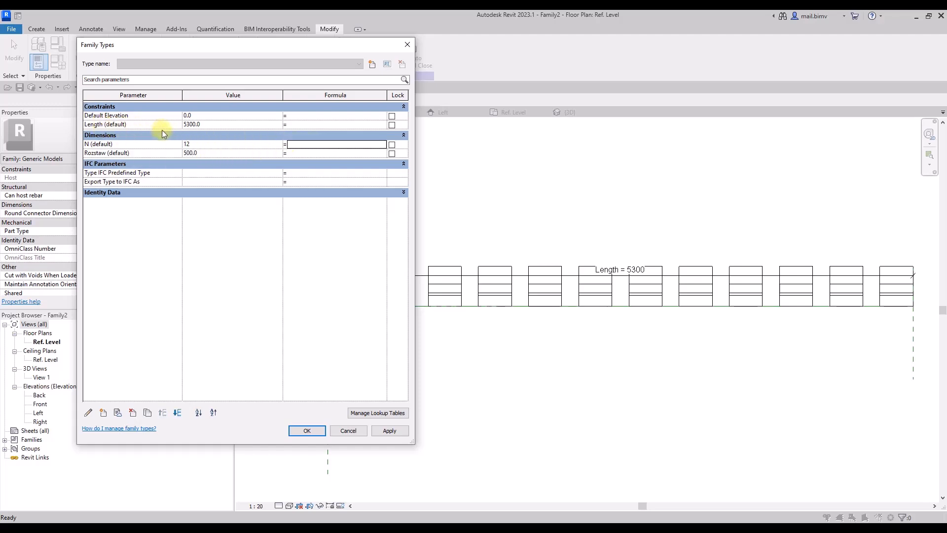
left_click(322, 143)
type("Length / Rozstaw")
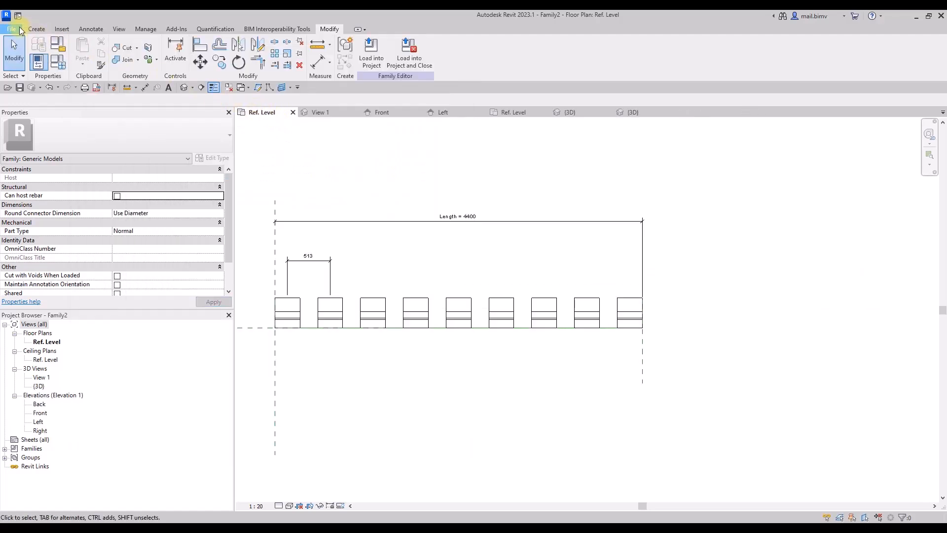
Create a project with a straight wall and place Family2 along the wall face from the Level 1 plan, using Level 2 as placement plane.
left_click(20, 30)
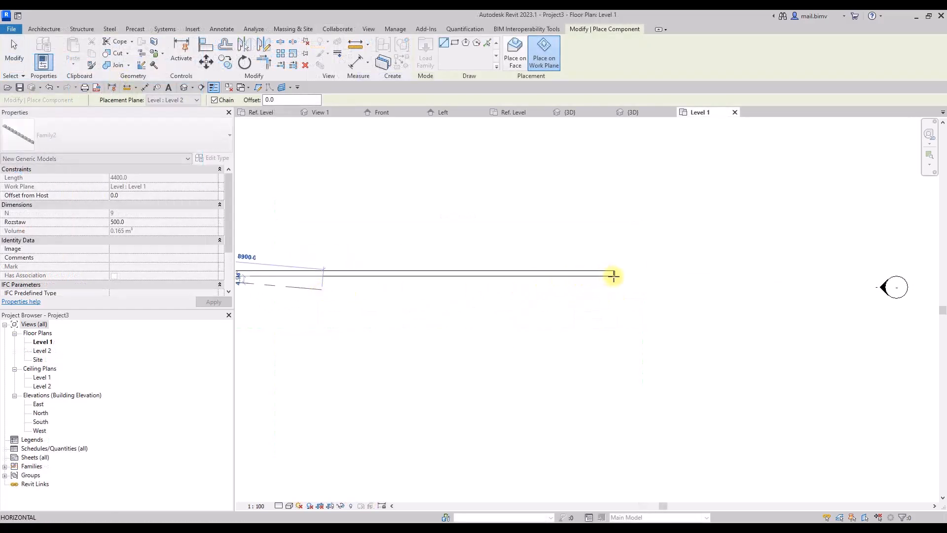
left_click(614, 275)
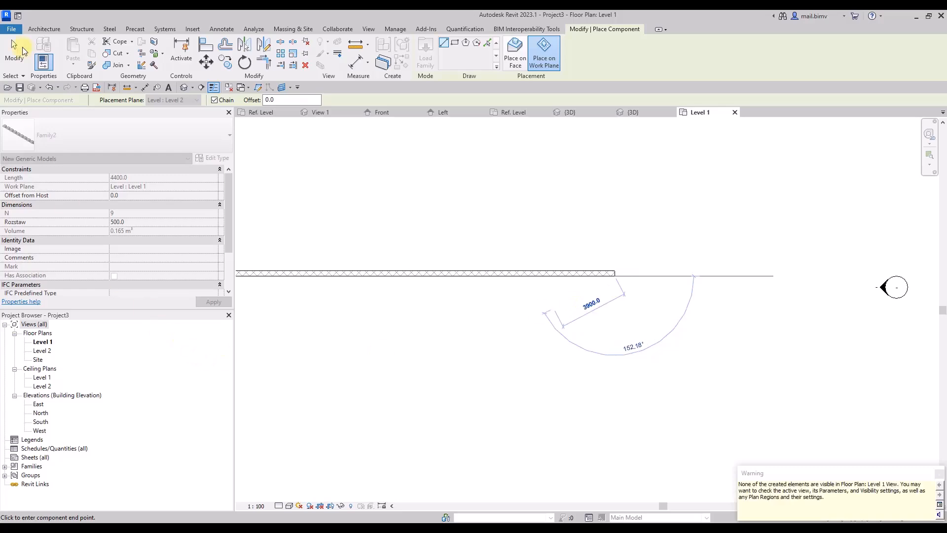
left_click(16, 47)
Inspect the end of the placed ornament row against the wall in 3D and delete the row.
left_click(183, 88)
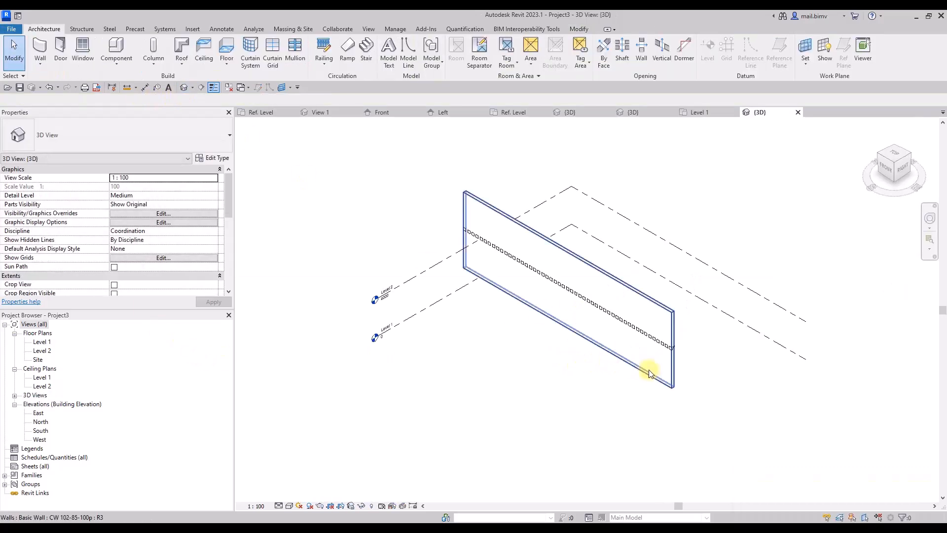
middle_click_drag(648, 369, 619, 374, "shift")
scroll(594, 349, "up", 3)
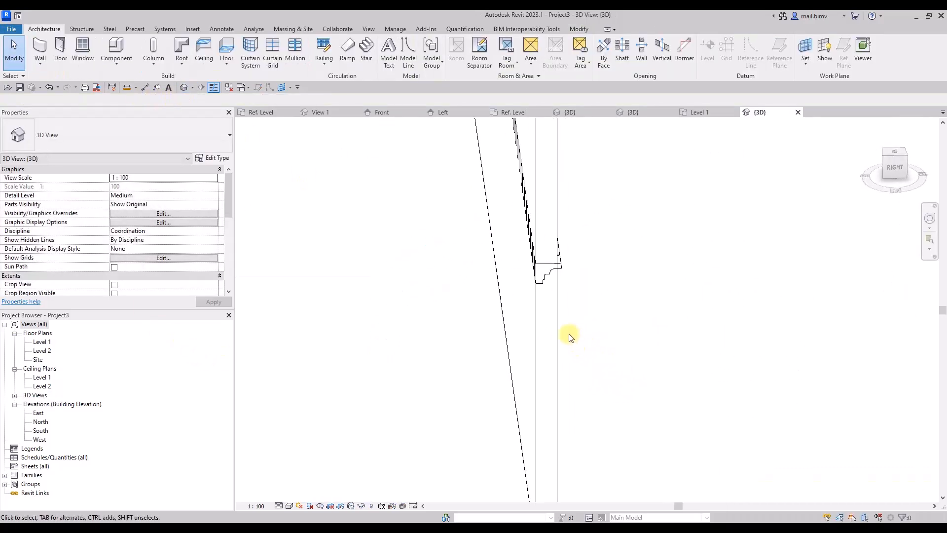
left_click(561, 271)
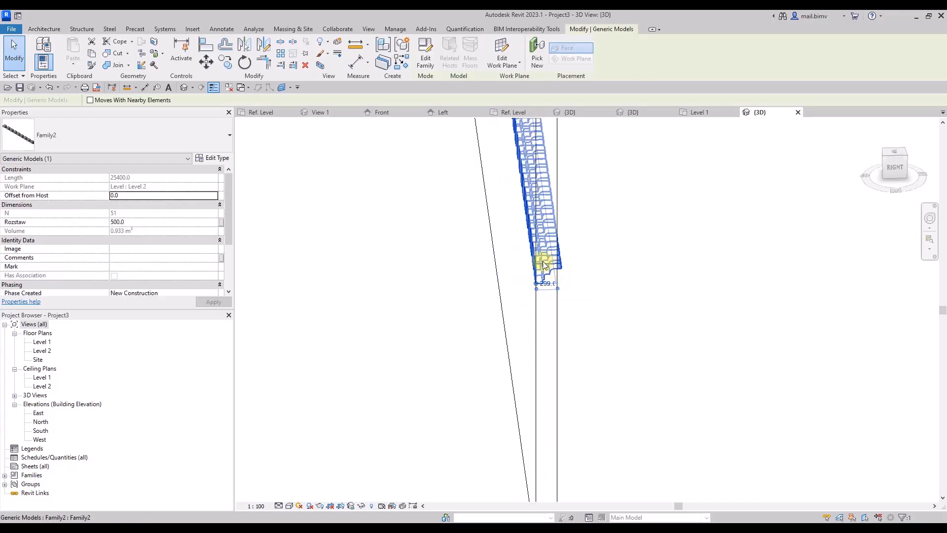
middle_click_drag(544, 265, 451, 392, "shift")
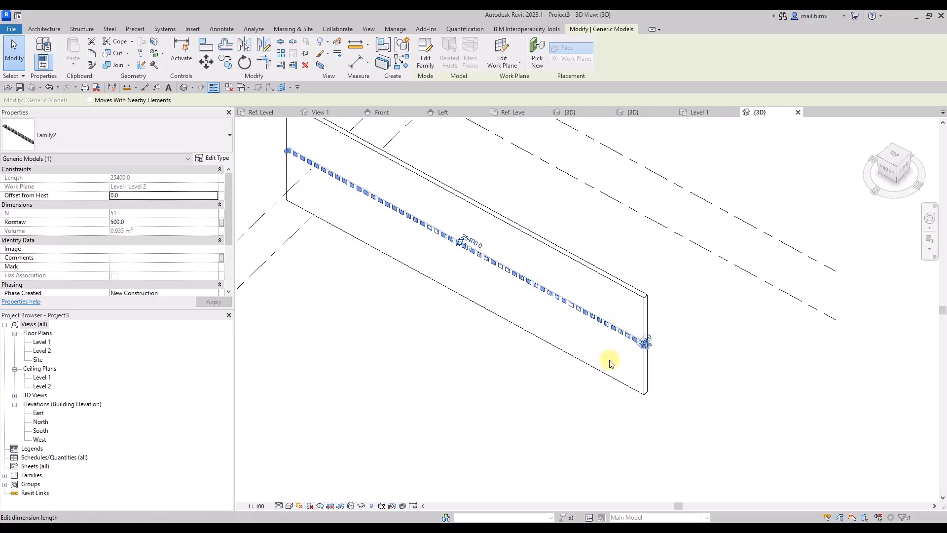
key("Escape")
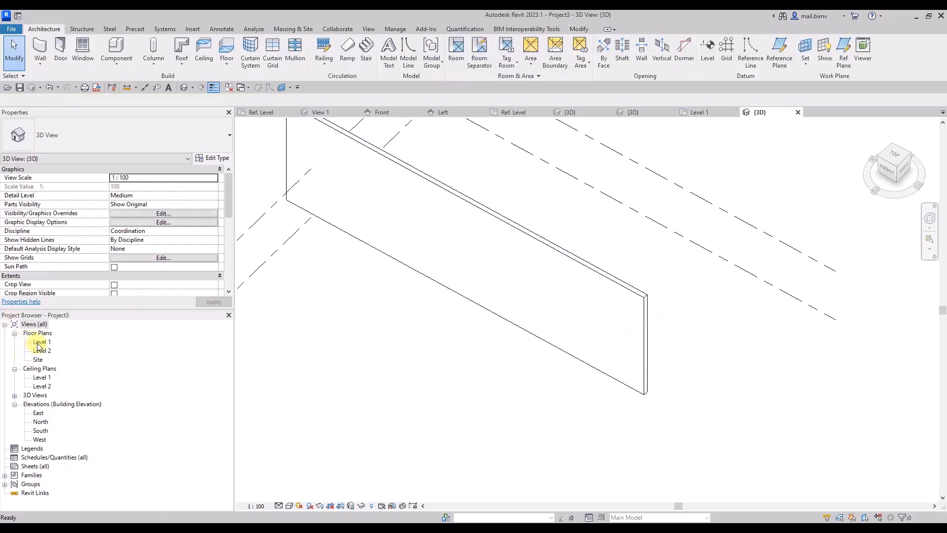
Place Family2 again on the Level 1 plan along the wall's lower face, from its right endpoint to its left endpoint.
double_click(39, 342)
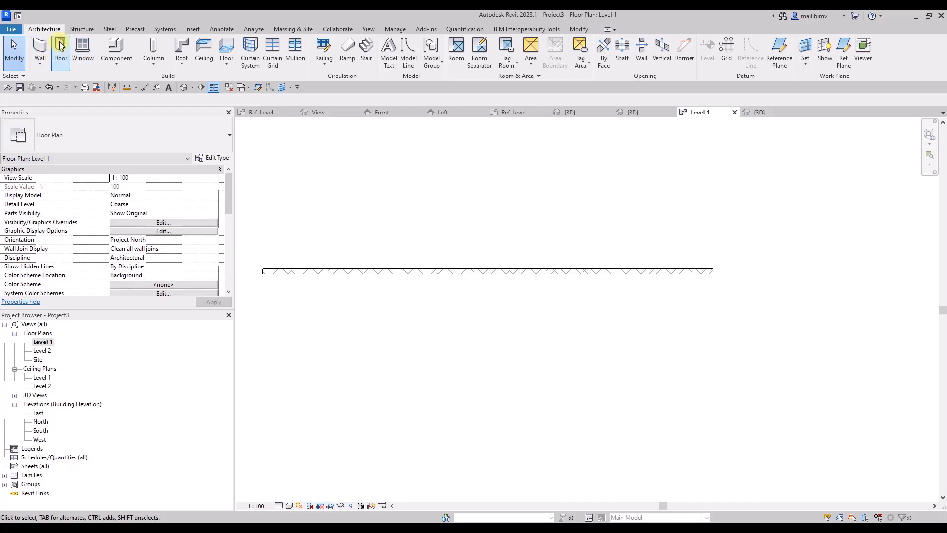
left_click(117, 52)
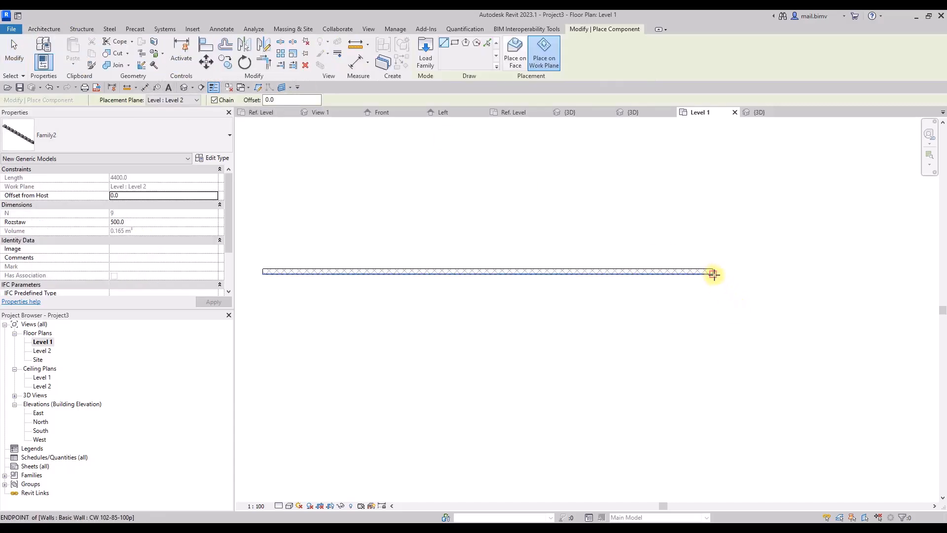
left_click(713, 274)
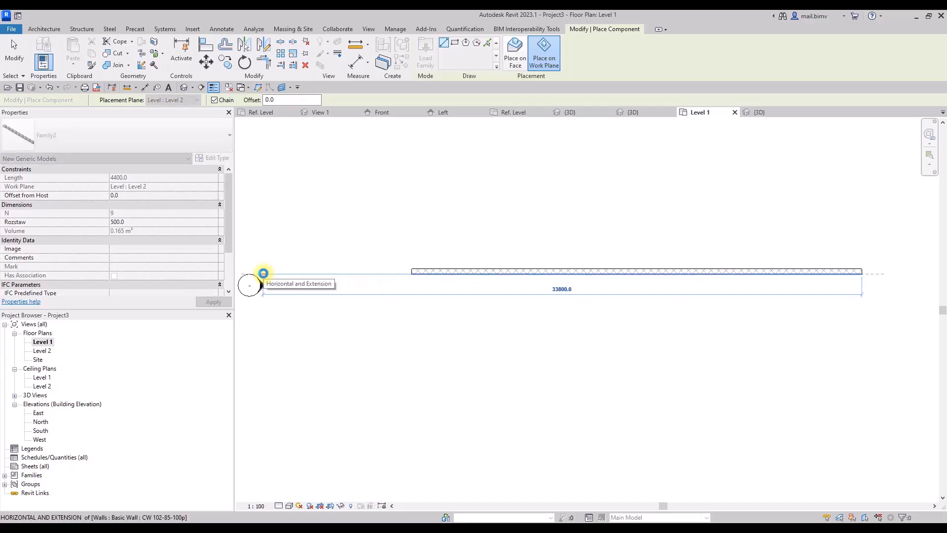
left_click(412, 273)
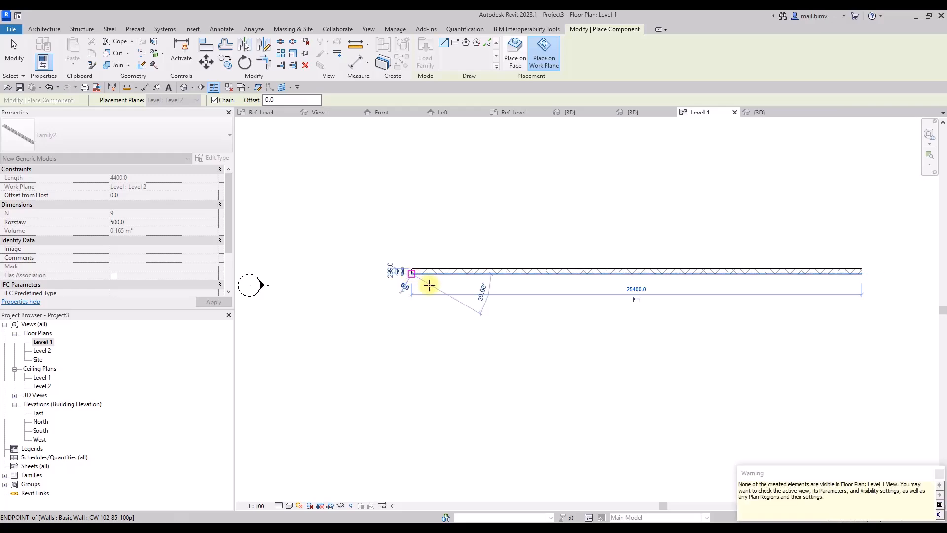
left_click(14, 54)
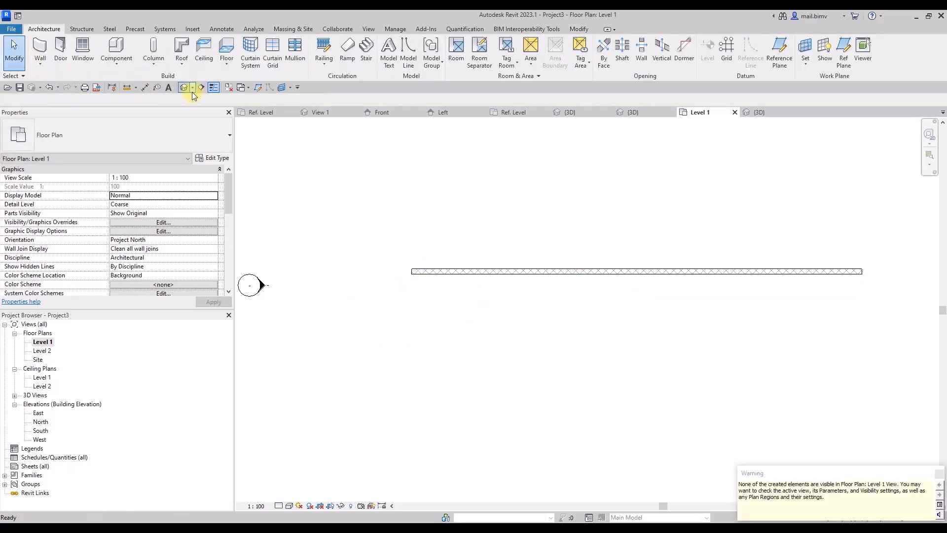
Check the ornament row on the wall in the 3D view and open its family, Family2, for editing.
left_click(183, 87)
middle_click_drag(345, 332, 312, 248, "shift")
scroll(441, 285, "up", 5)
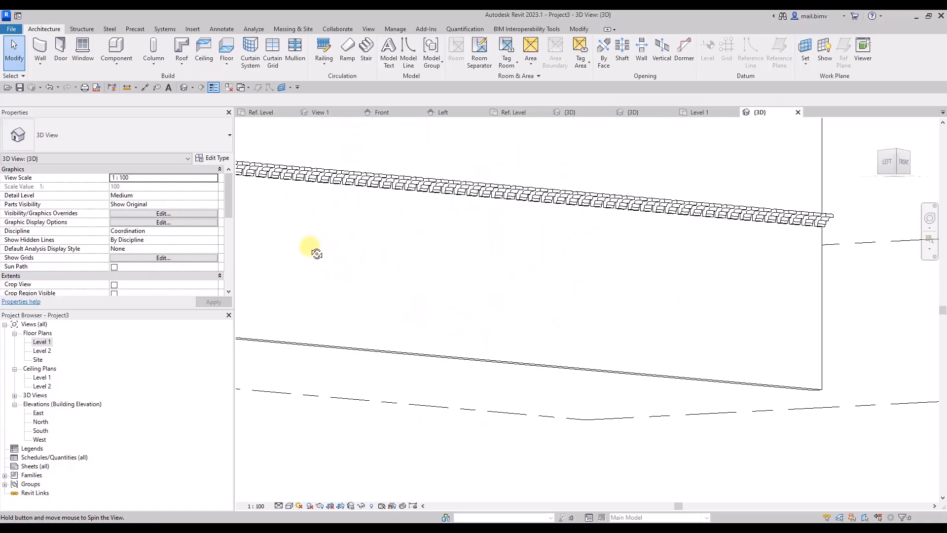
scroll(599, 283, "down", 1)
middle_click_drag(695, 297, 328, 327, "shift")
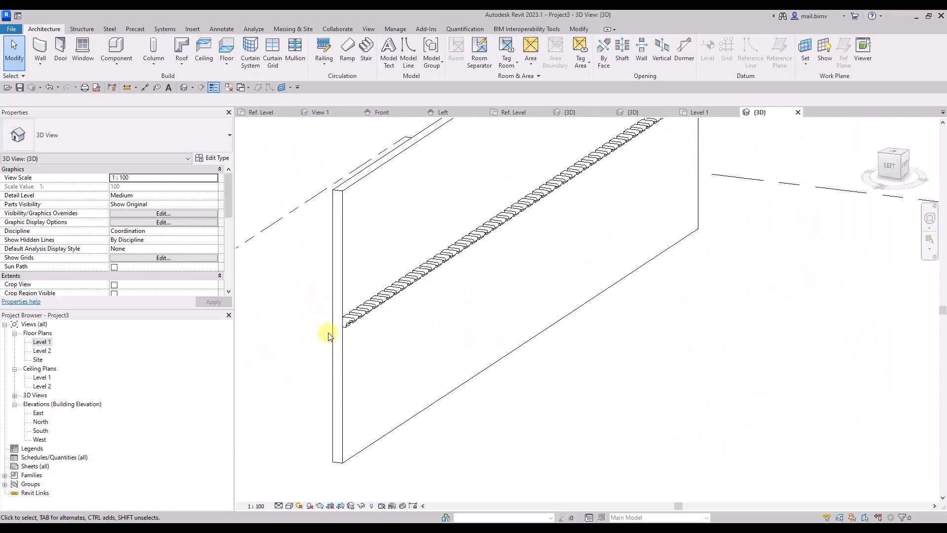
double_click(353, 323)
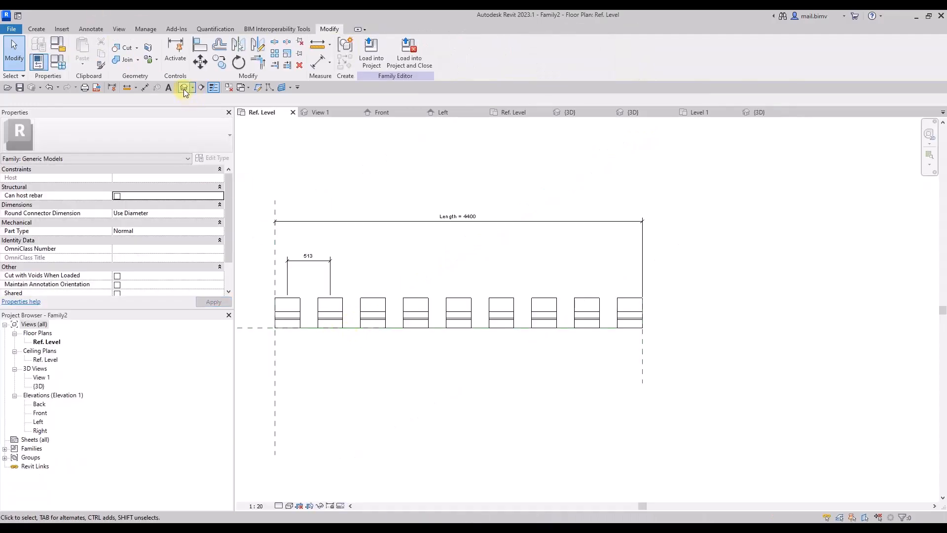
Start a Sweep in the family's 3D view and pick the long line along the ornaments' lower back edge as its path.
left_click(183, 87)
middle_click_drag(409, 340, 567, 234, "shift")
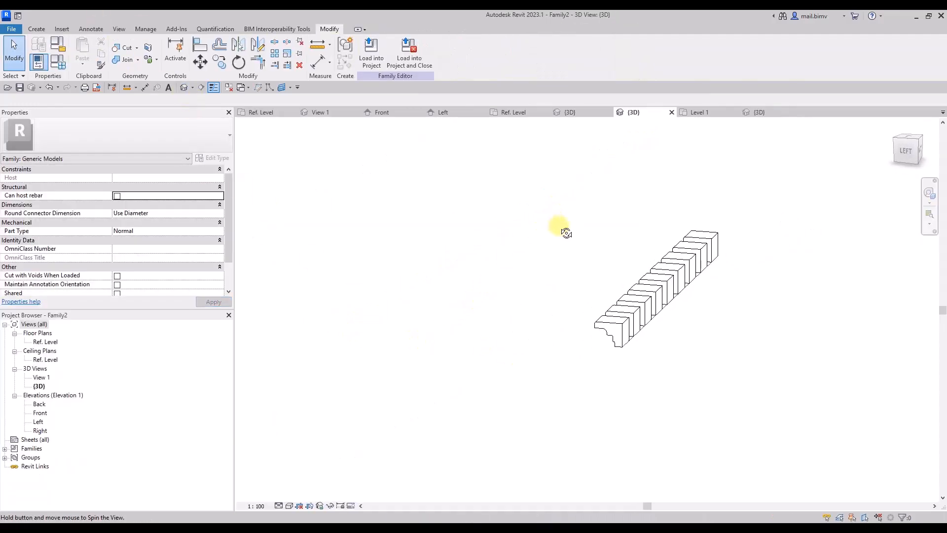
left_click(36, 29)
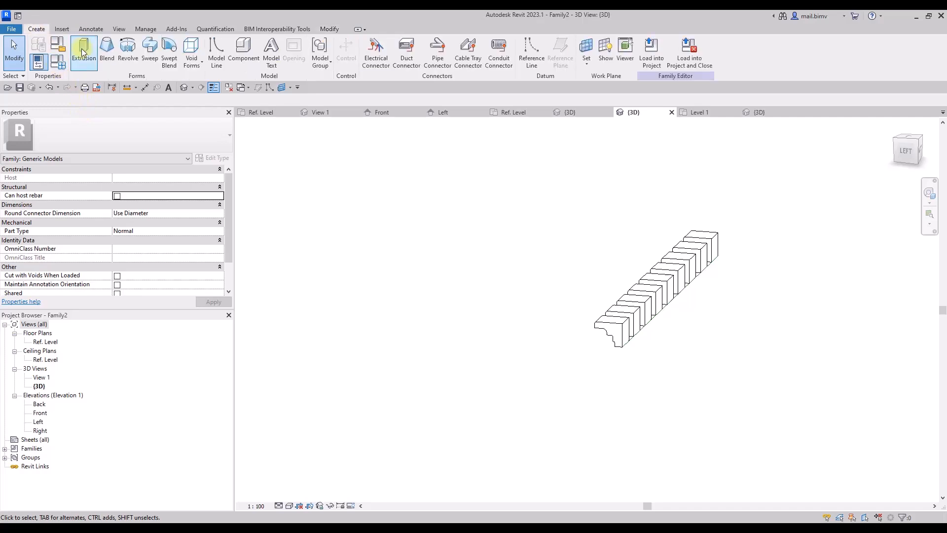
left_click(150, 50)
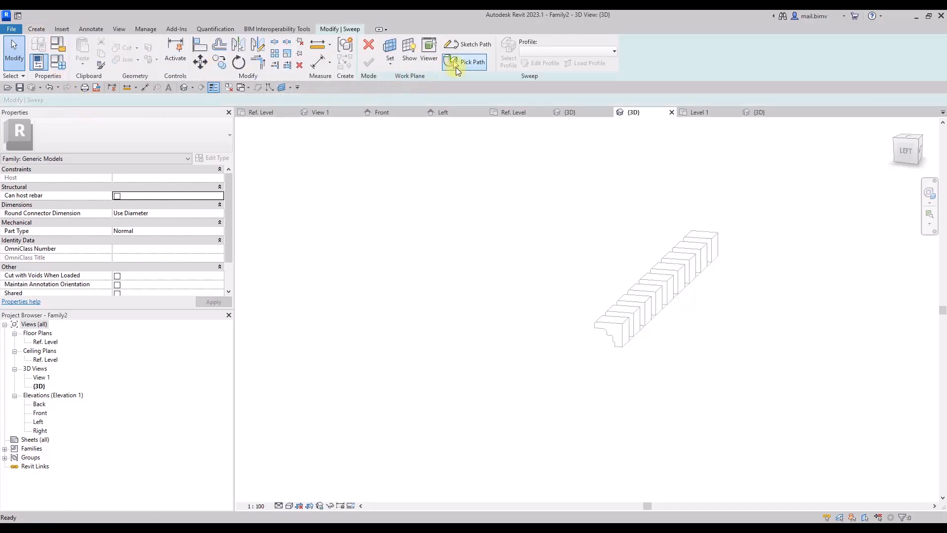
left_click(457, 64)
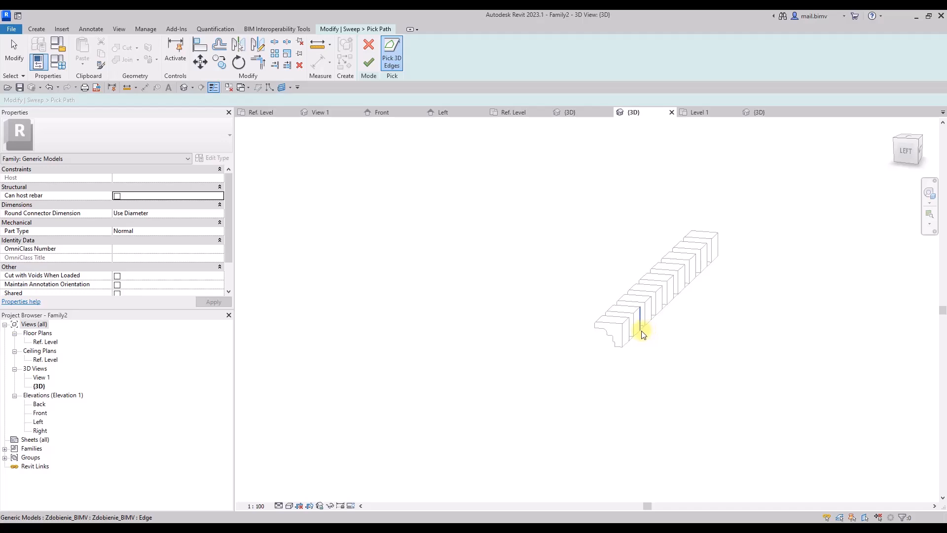
scroll(642, 335, "up", 2)
left_click(622, 324)
scroll(613, 332, "down", 2)
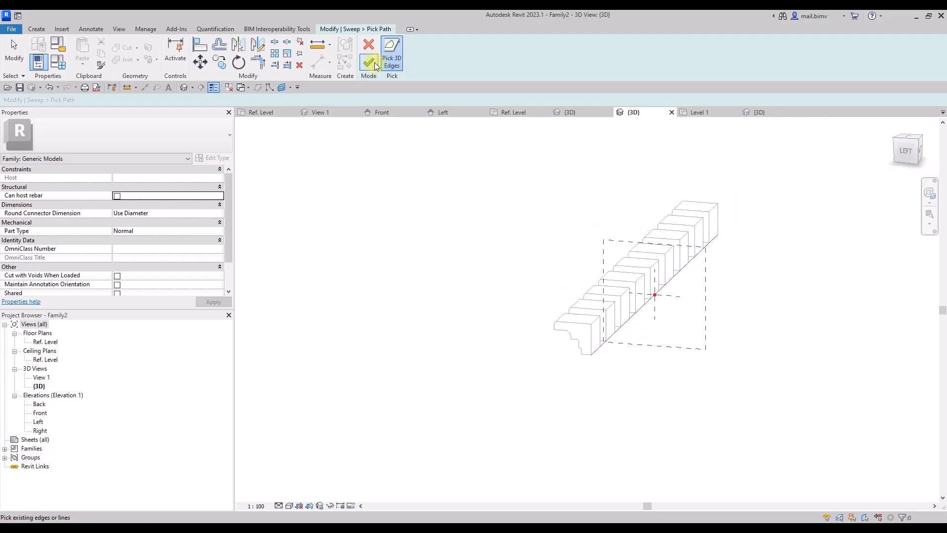
left_click(370, 63)
Sketch a thin slab profile with a semicircular drip groove on its underside, resting on the ornaments' top, and finish the sweep.
left_click(513, 59)
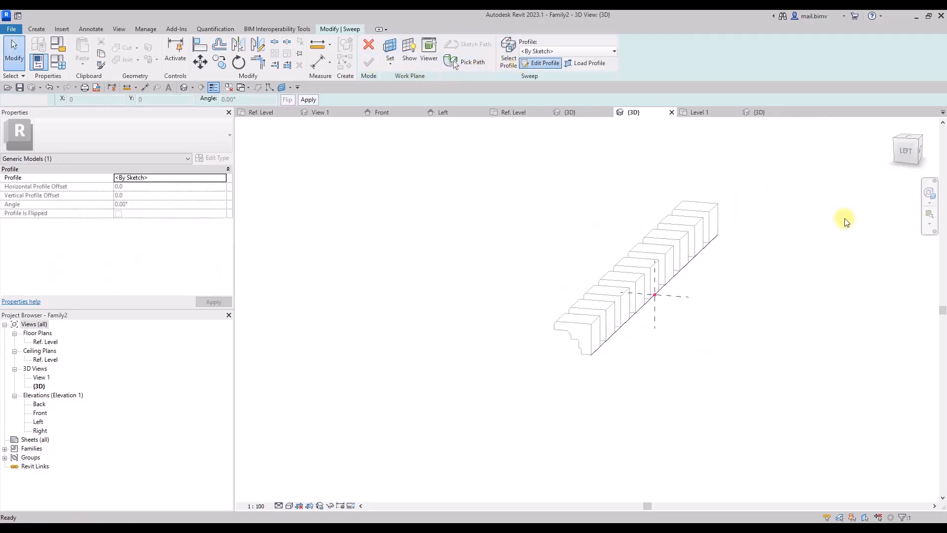
left_click(910, 152)
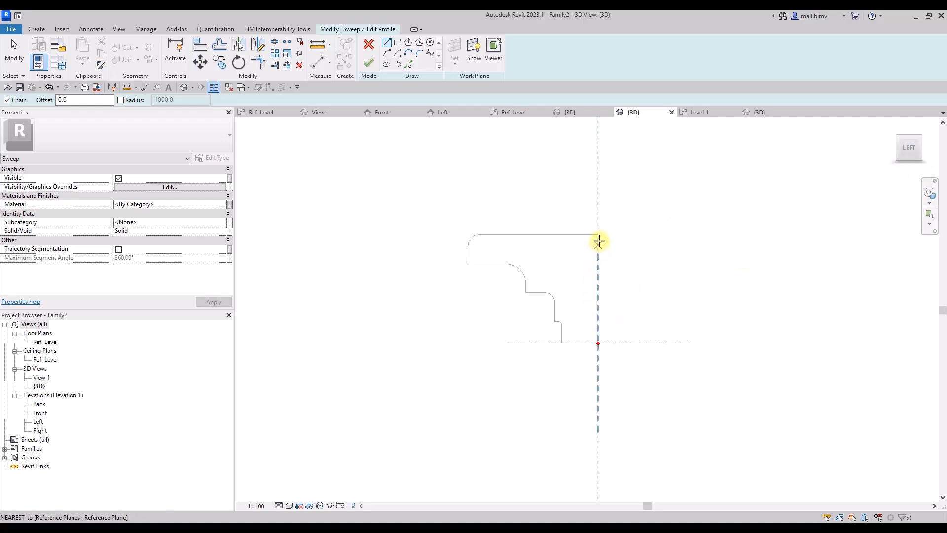
left_click(598, 236)
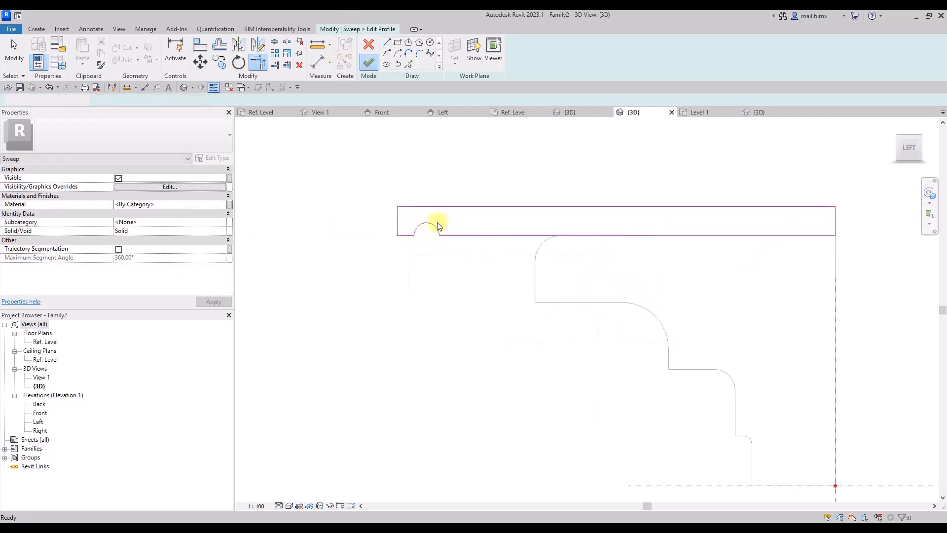
left_click(369, 62)
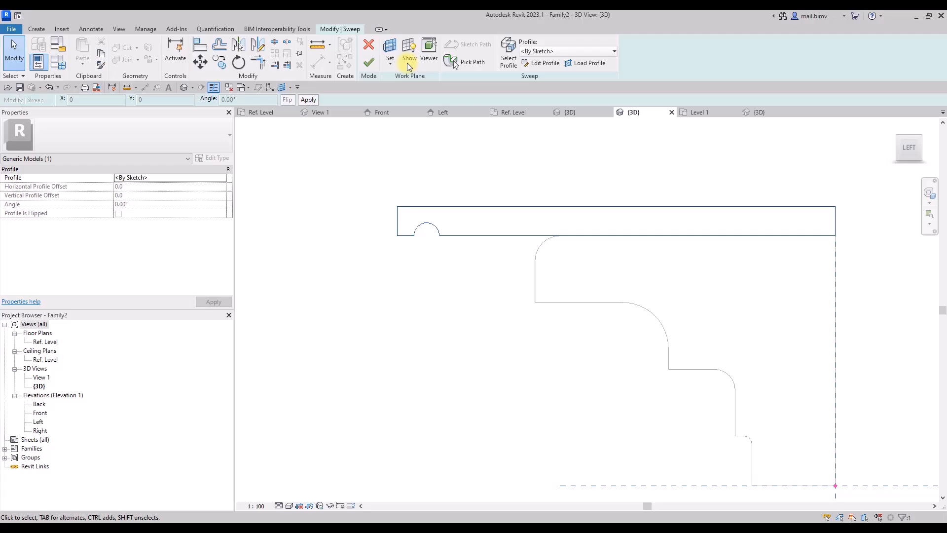
left_click(372, 67)
scroll(510, 275, "down", 3)
middle_click_drag(510, 275, 404, 390, "shift")
scroll(567, 289, "down", 2)
Load the updated Family2 into Project3, overwriting the existing version.
left_click(431, 70)
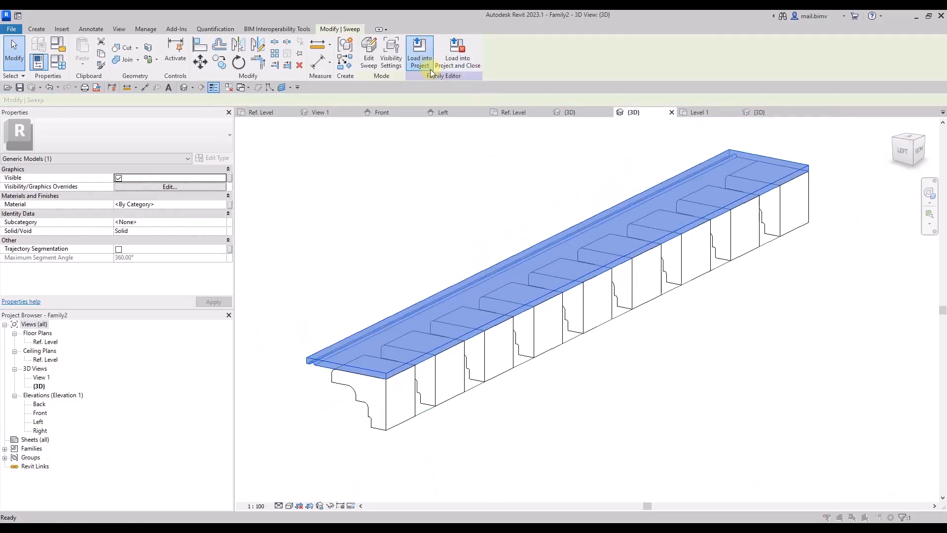
left_click(443, 345)
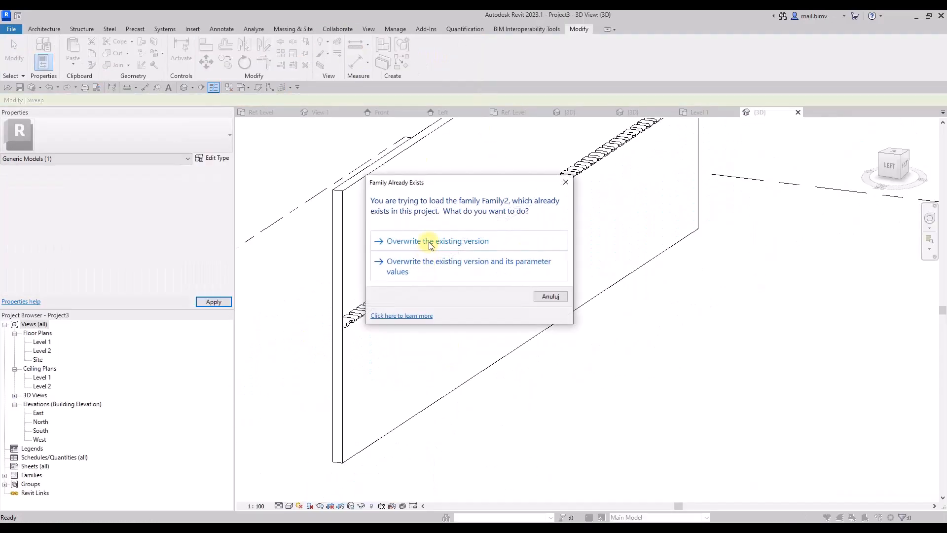
left_click(430, 243)
left_click(598, 407)
Set the project's 3D view to the Shaded visual style and view the cornice from below.
middle_click_drag(575, 380, 276, 394, "shift")
left_click(279, 505)
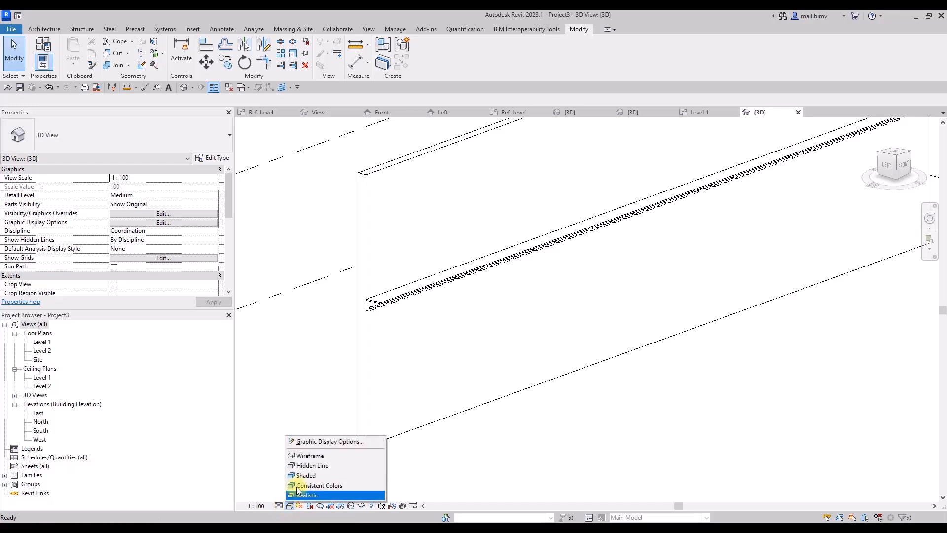
left_click(305, 475)
mouse_move(298, 431)
middle_mouse_down("shift")
mouse_move(359, 363)
mouse_move(350, 358)
middle_mouse_up("shift")
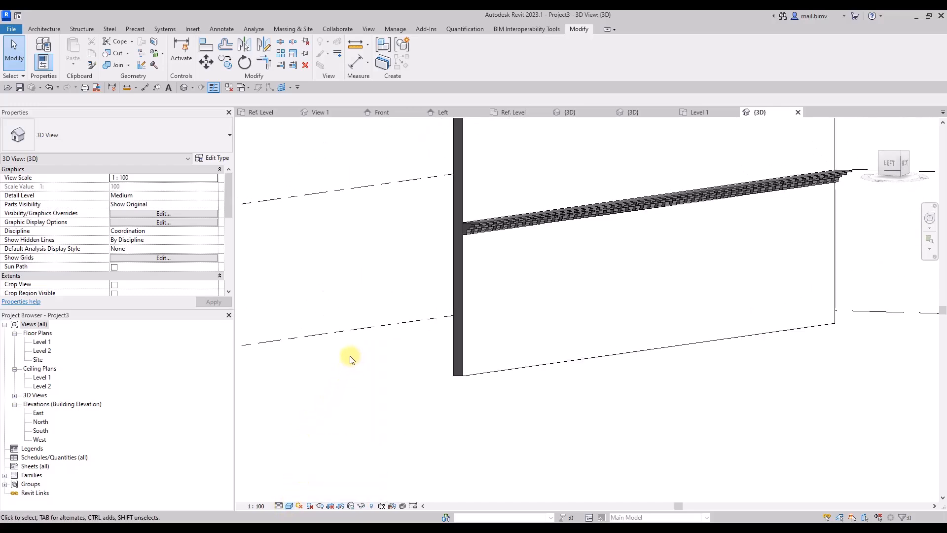
Return to Family2's Ref. Level plan and review the Length, N and Rozstaw values and formula in Family Types.
key("ctrl+Tab")
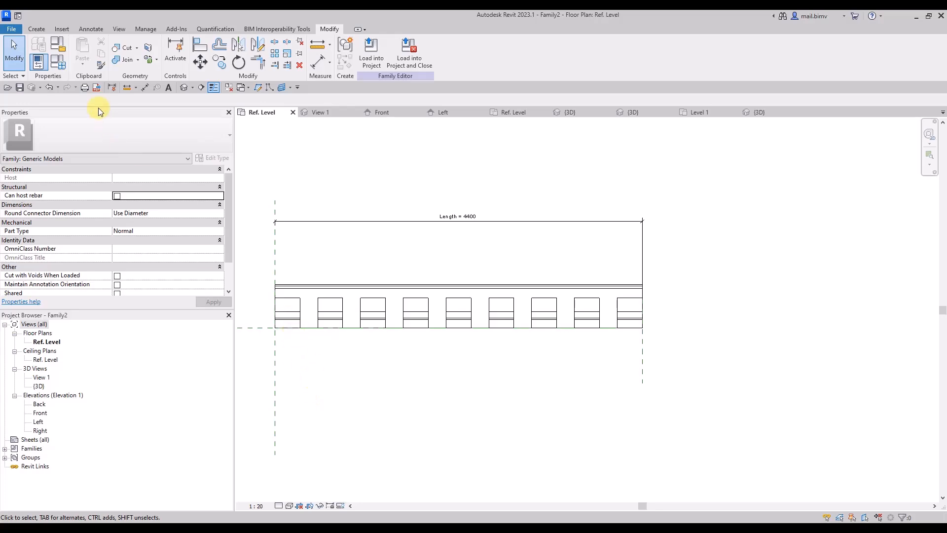
left_click(59, 62)
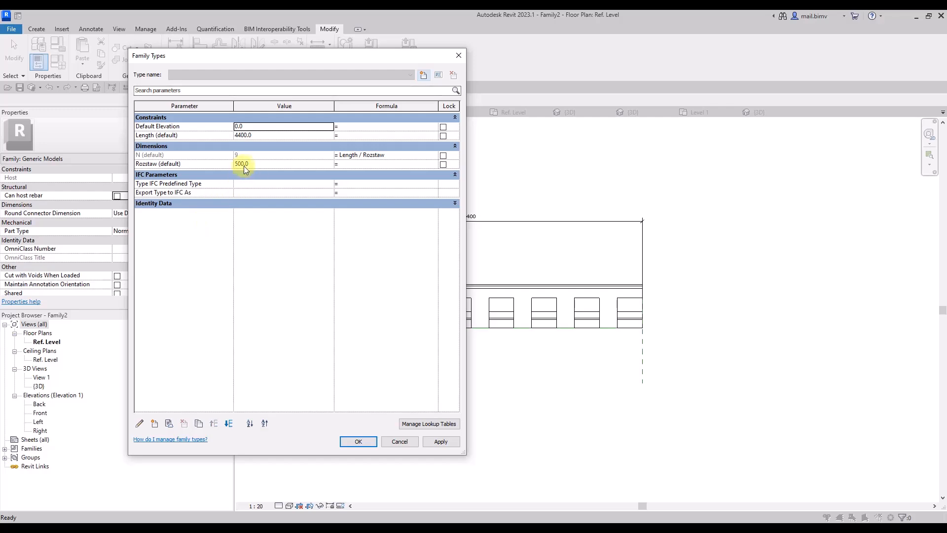
left_click(392, 441)
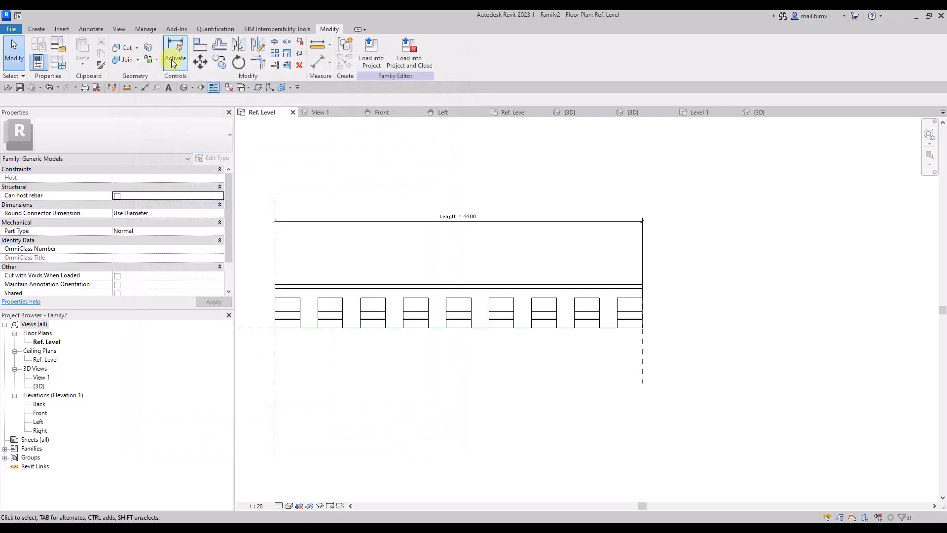
Dimension the centre-to-centre spacing between the first two ornaments, placing the dimension below the cornice.
left_click(145, 87)
scroll(286, 306, "up", 3)
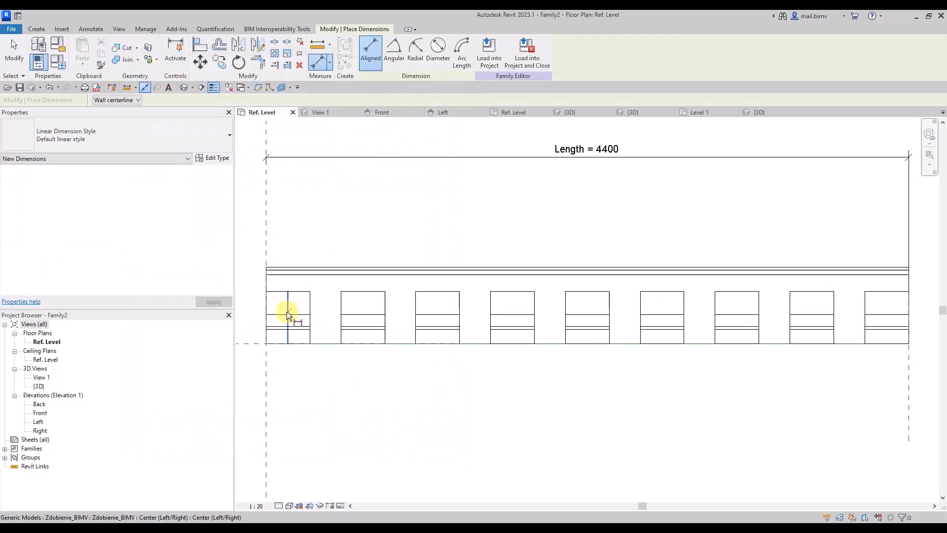
left_click(286, 312)
left_click(360, 318)
left_click(347, 398)
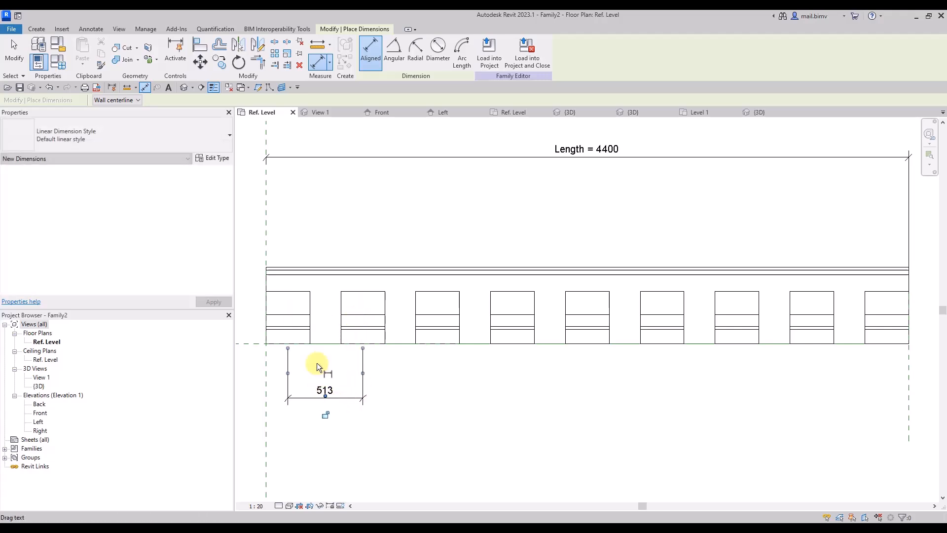
scroll(307, 350, "down", 3)
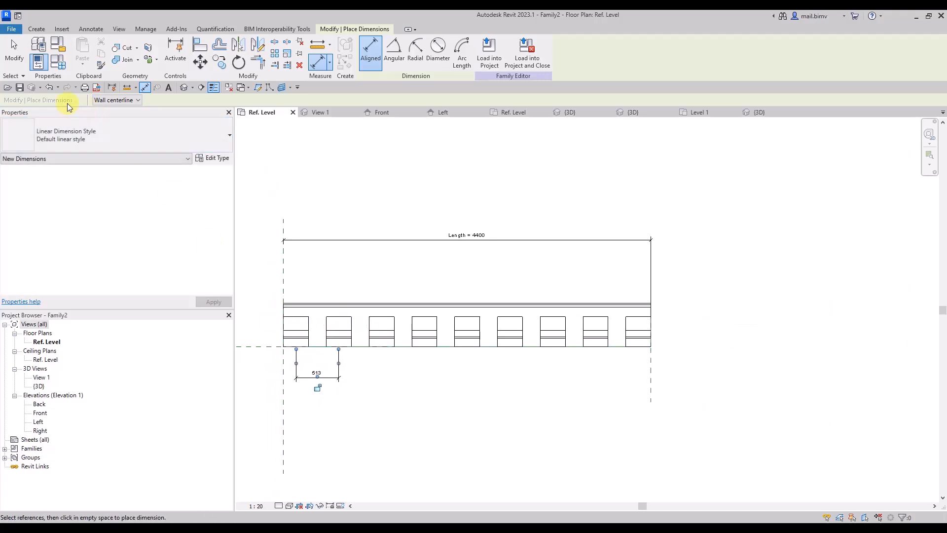
left_click(14, 52)
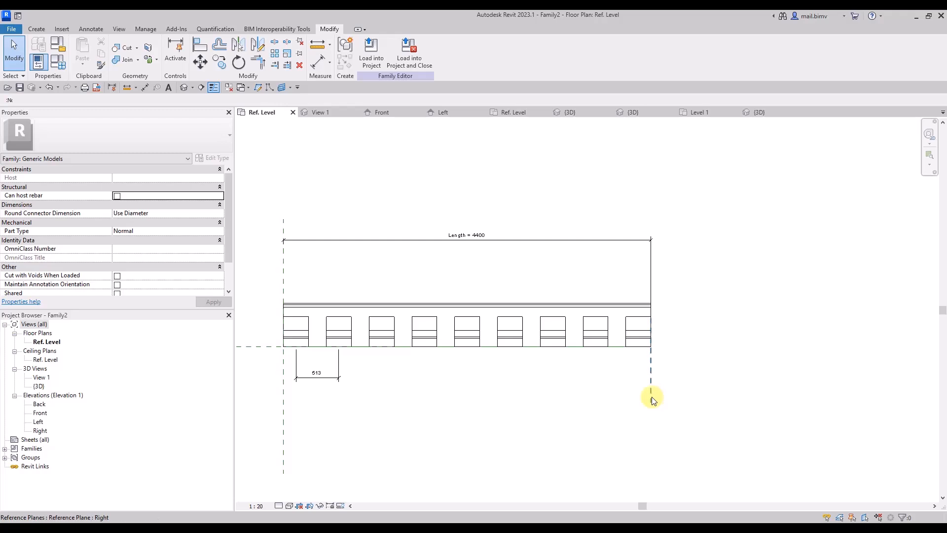
Move the Right reference plane inward to a Length of 4100 and review the N and Rozstaw parameters in Family Types.
left_click_drag(652, 396, 604, 412)
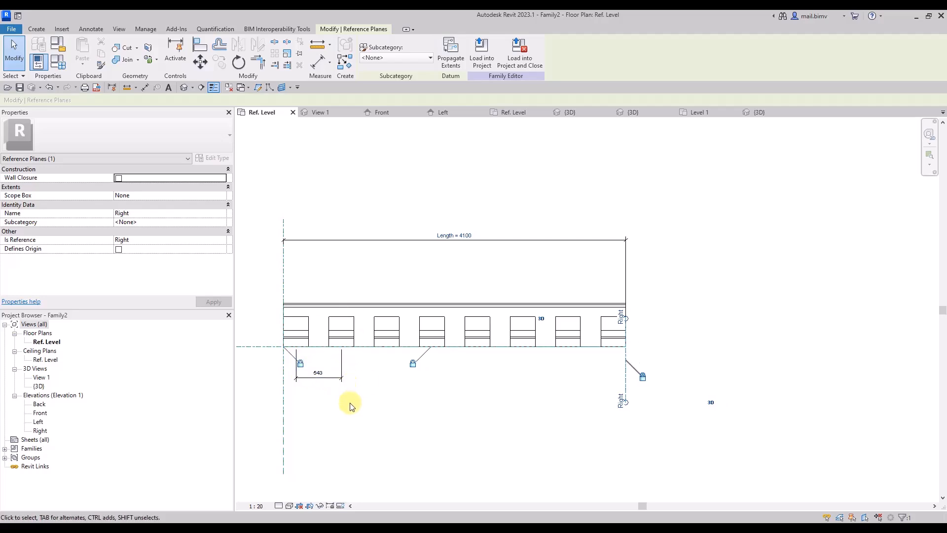
left_click(57, 62)
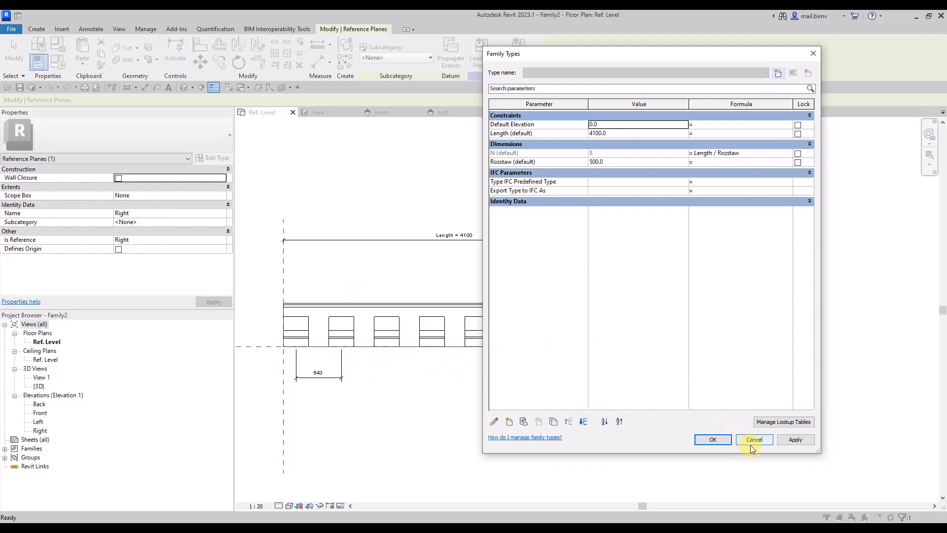
left_click(801, 444)
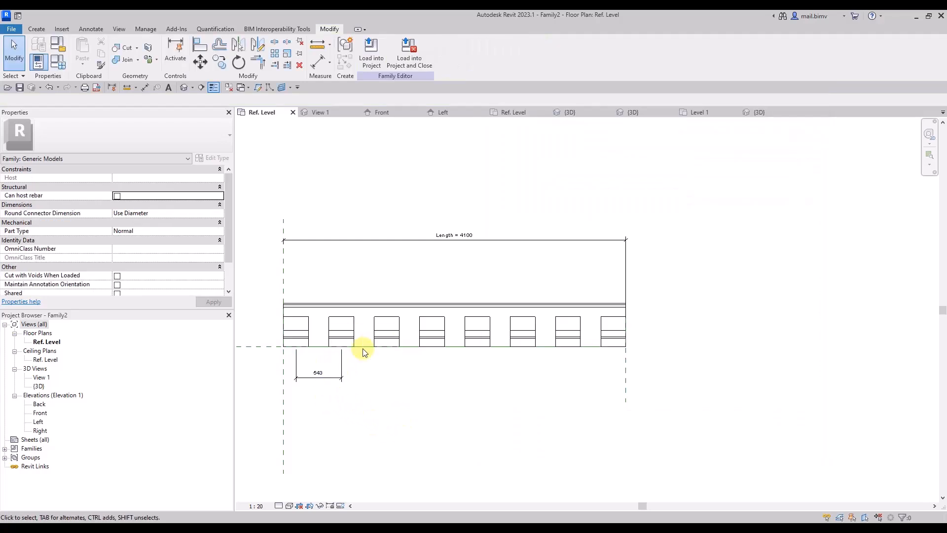
Label the ornament spacing dimension with a new instance reporting parameter named Reporting rozstaw and check it in Family Types.
left_click(326, 377)
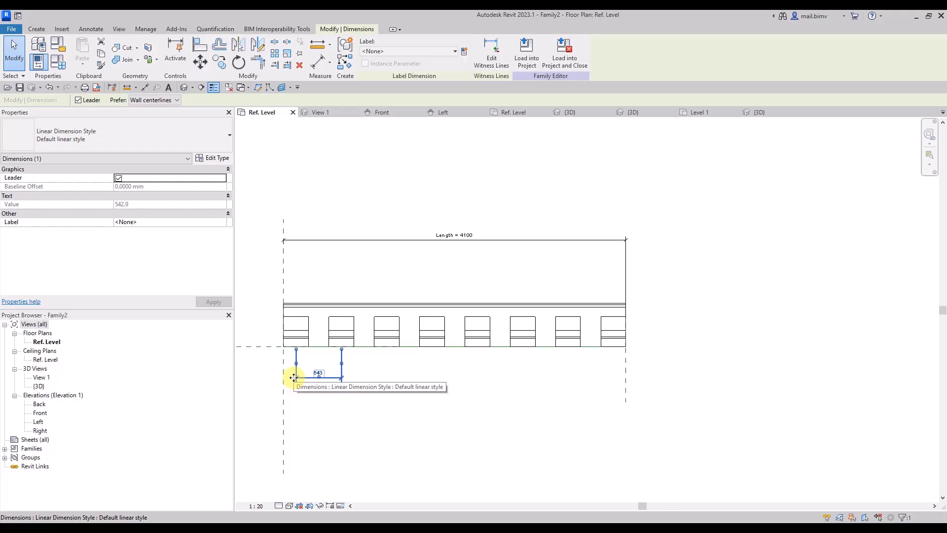
left_click(392, 51)
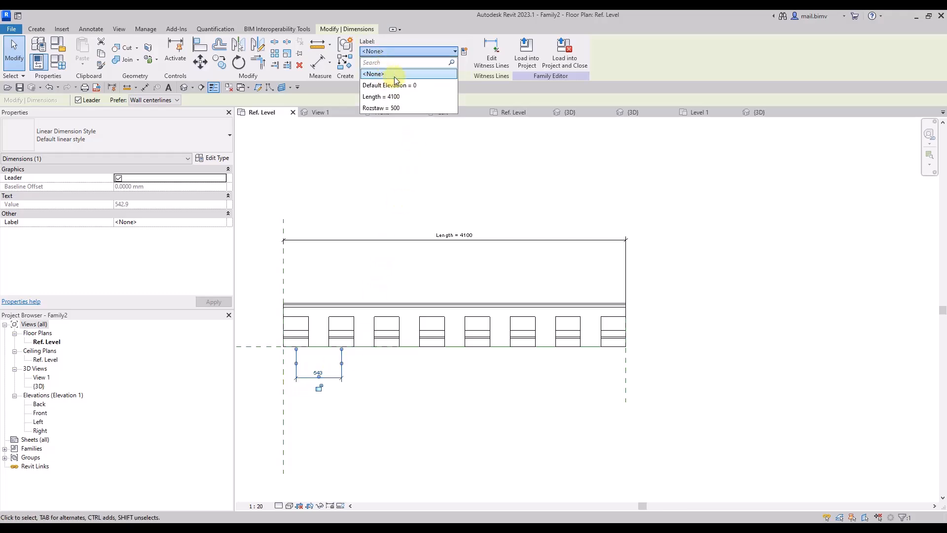
left_click(464, 52)
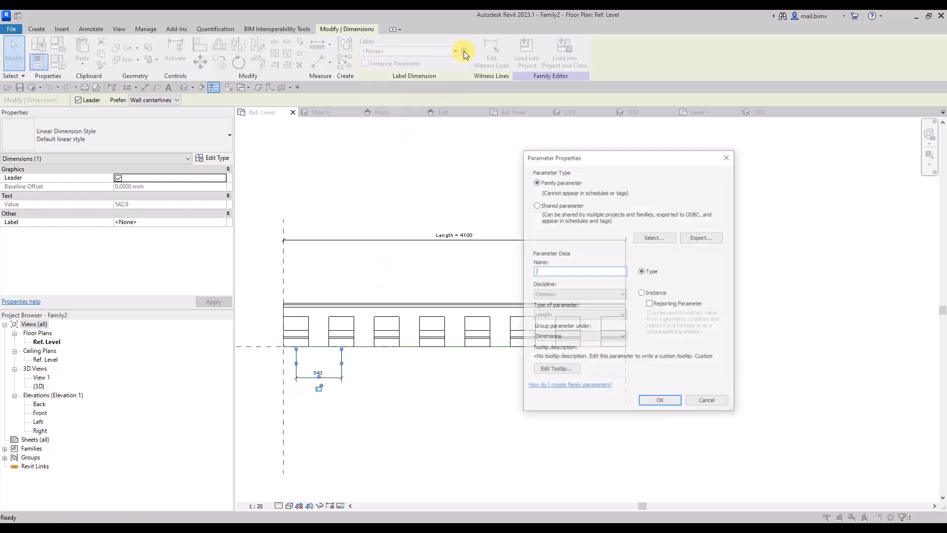
left_click(641, 293)
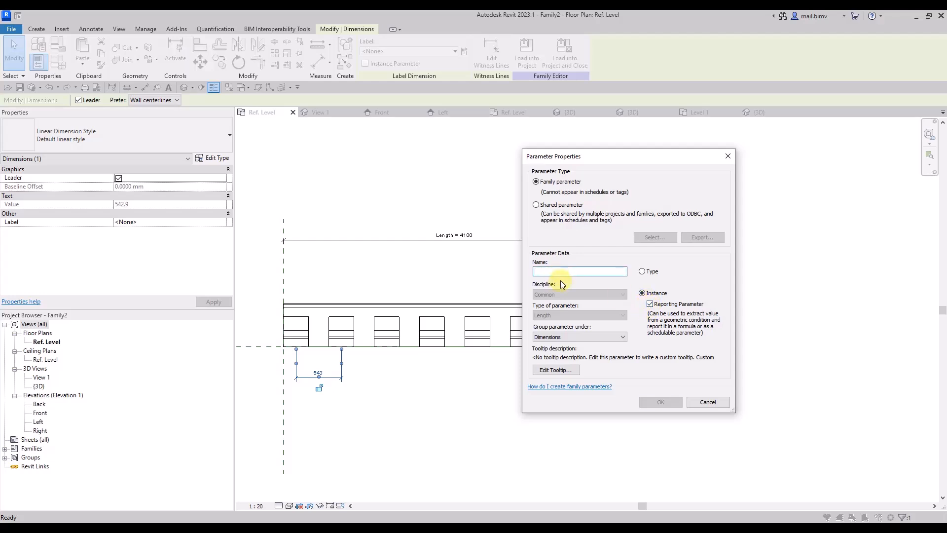
type("Rpoe")
type("rt")
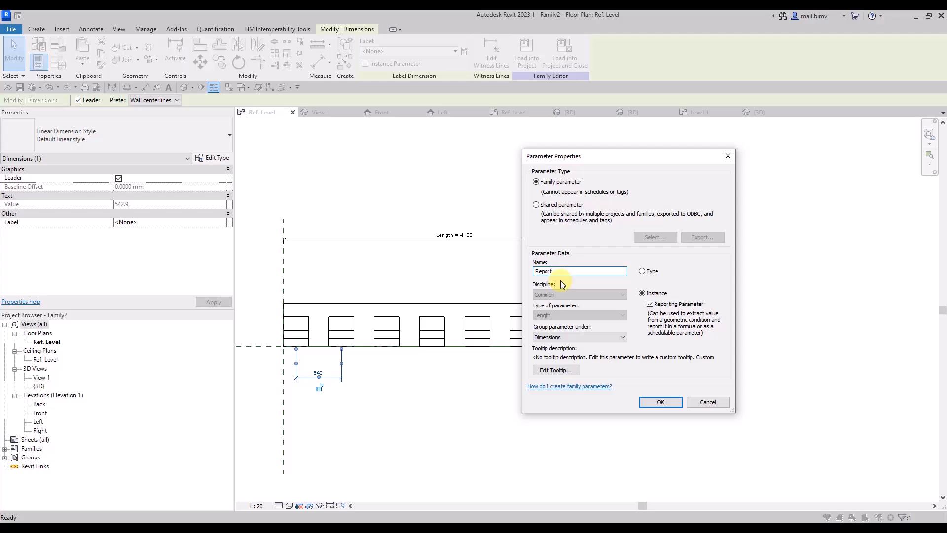
type("ing rozstaw")
left_click(660, 402)
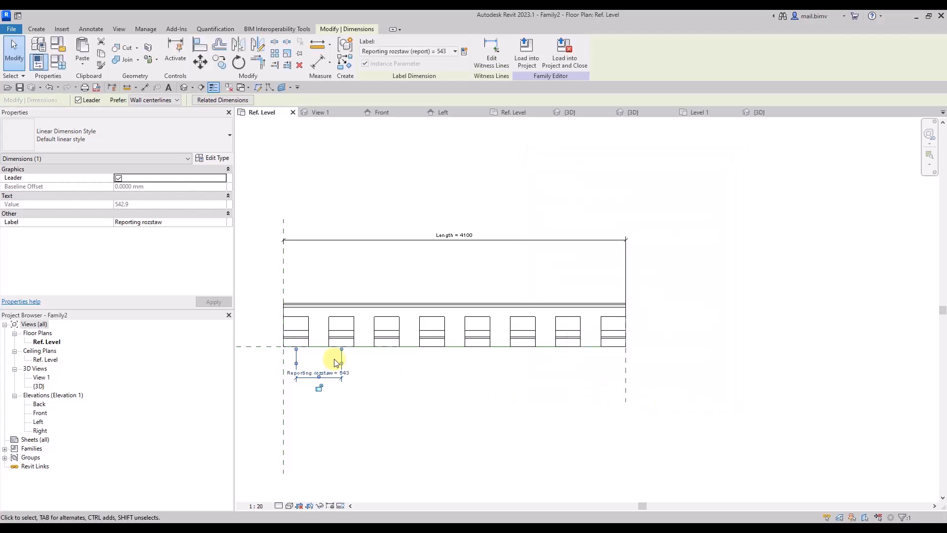
left_click(59, 67)
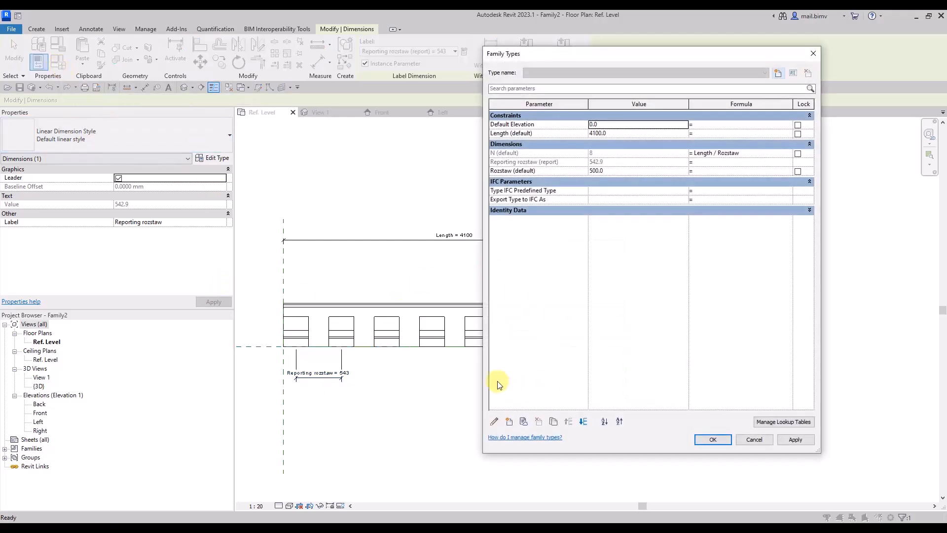
left_click(515, 163)
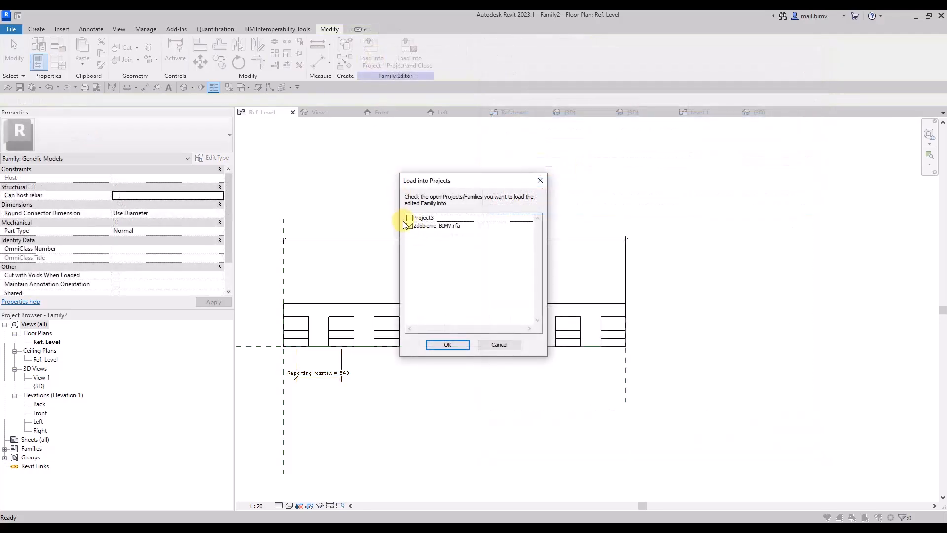
Load Family2 into Project3 only, overwriting the existing version, and review the wall cornice's Reporting rozstaw property.
left_click(410, 226)
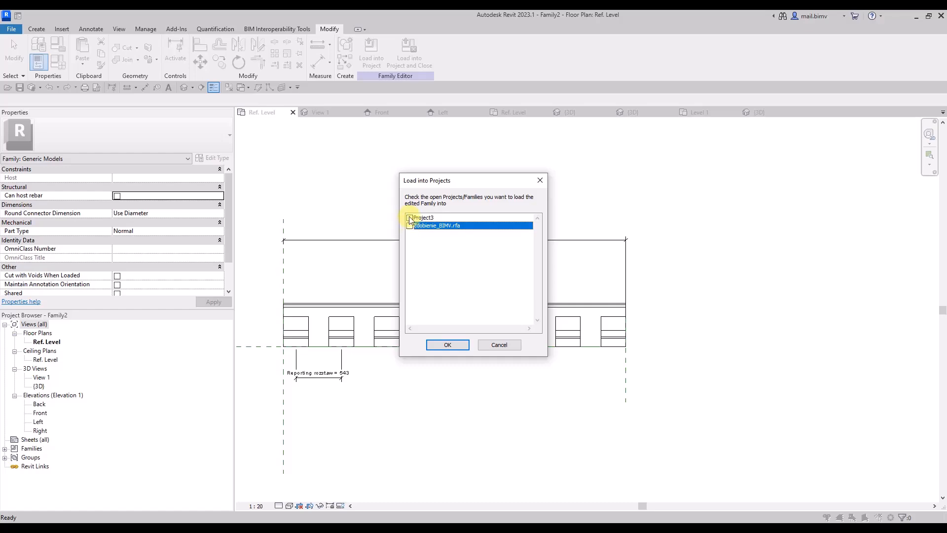
left_click(410, 218)
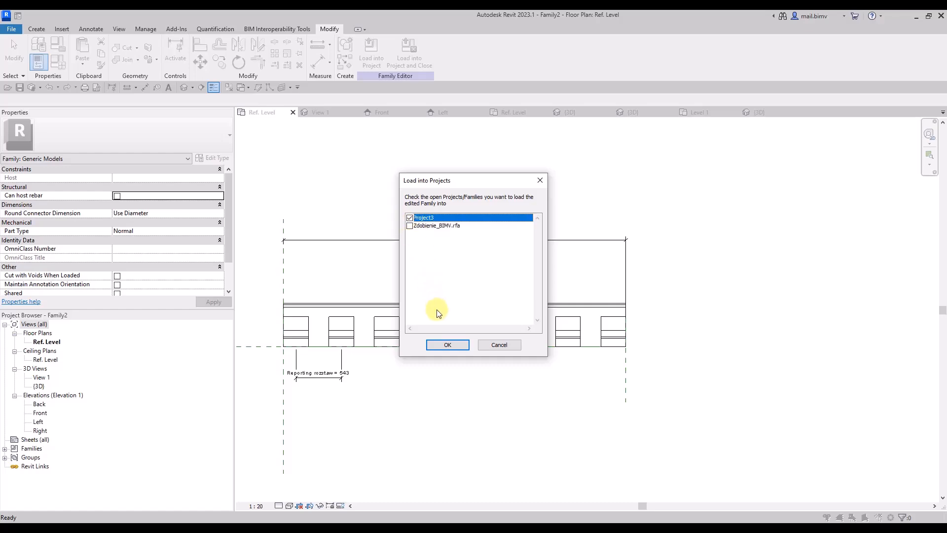
left_click(441, 345)
left_click(417, 245)
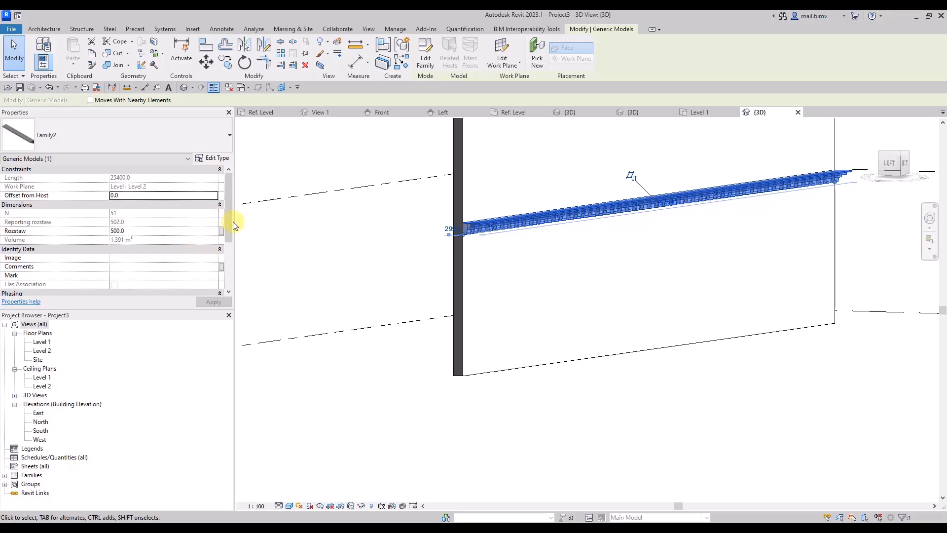
mouse_move(231, 223)
left_mouse_down()
mouse_move(222, 267)
mouse_move(223, 221)
left_mouse_up()
Switch to the project's Level 1 plan, close all inactive views, and return to Family2's Ref. Level plan.
left_click(708, 112)
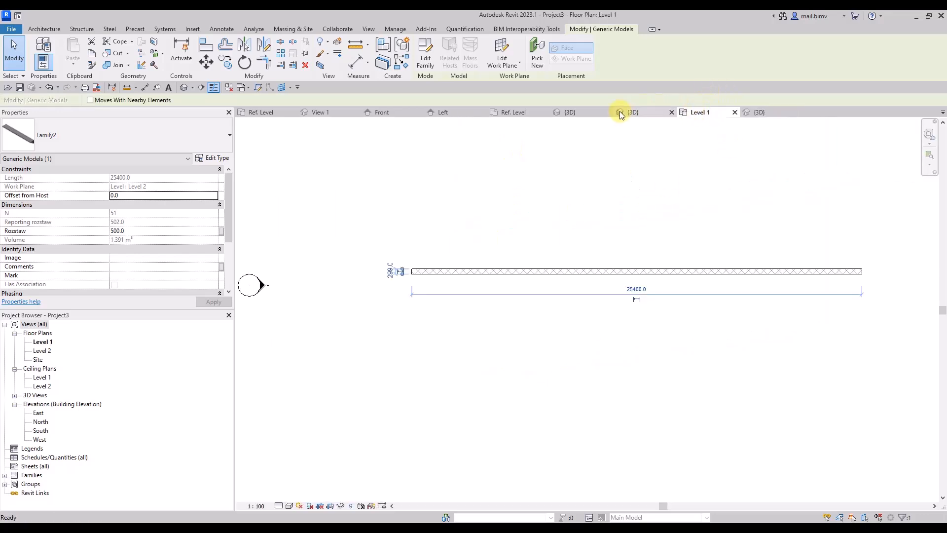
left_click(228, 88)
left_click(309, 111)
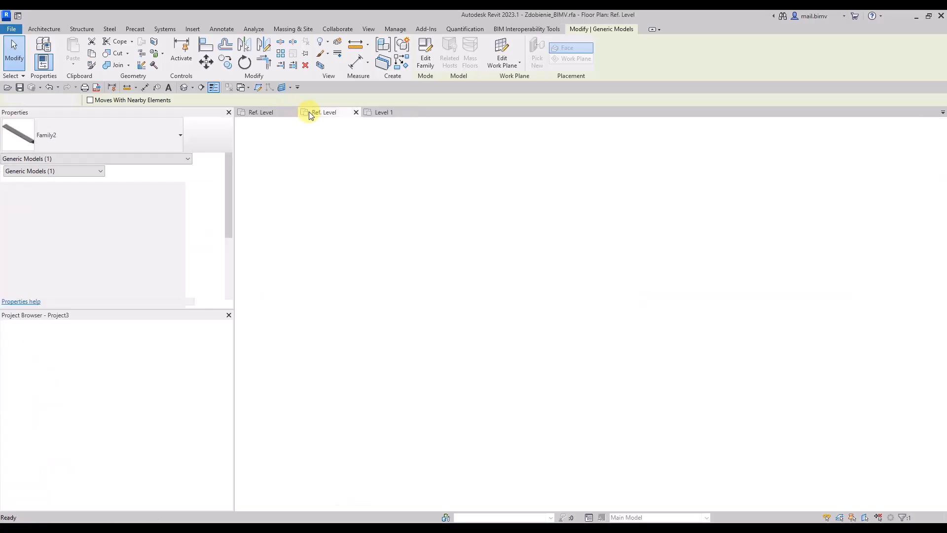
left_click(260, 112)
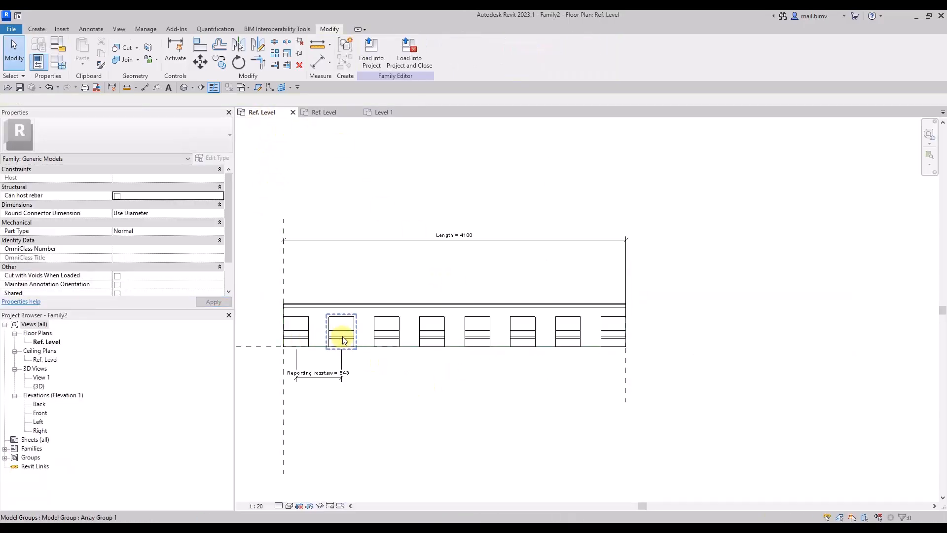
Delete all arrayed ornament groups in Family2 except the first one at the cornice's starting end.
left_click(355, 327)
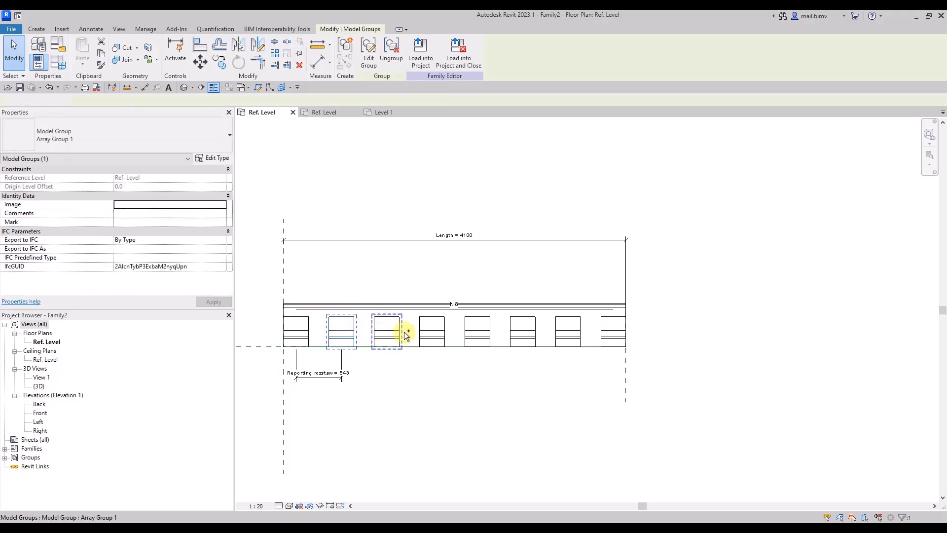
left_click(402, 332, "ctrl")
left_click(432, 332, "ctrl")
left_click(473, 332, "ctrl")
left_click(531, 337, "ctrl")
left_click(567, 333, "ctrl")
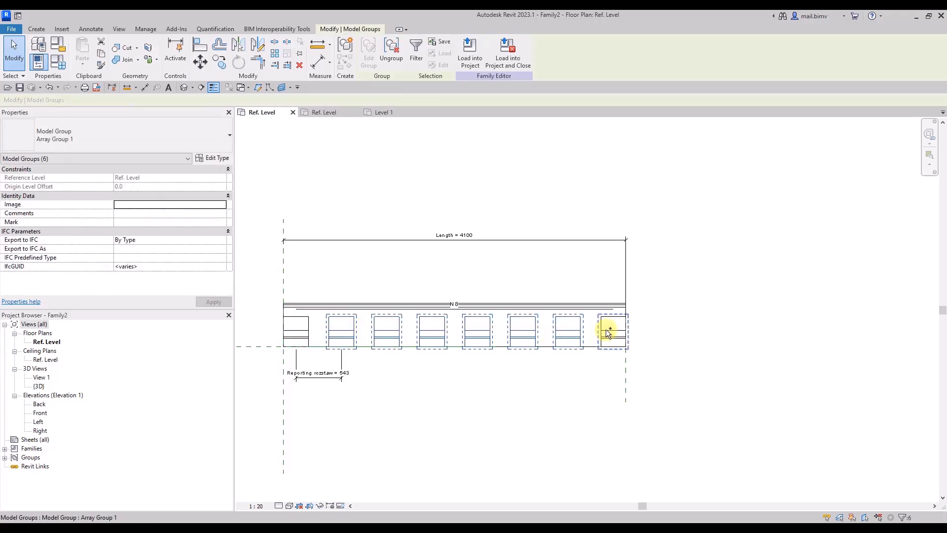
key("Delete")
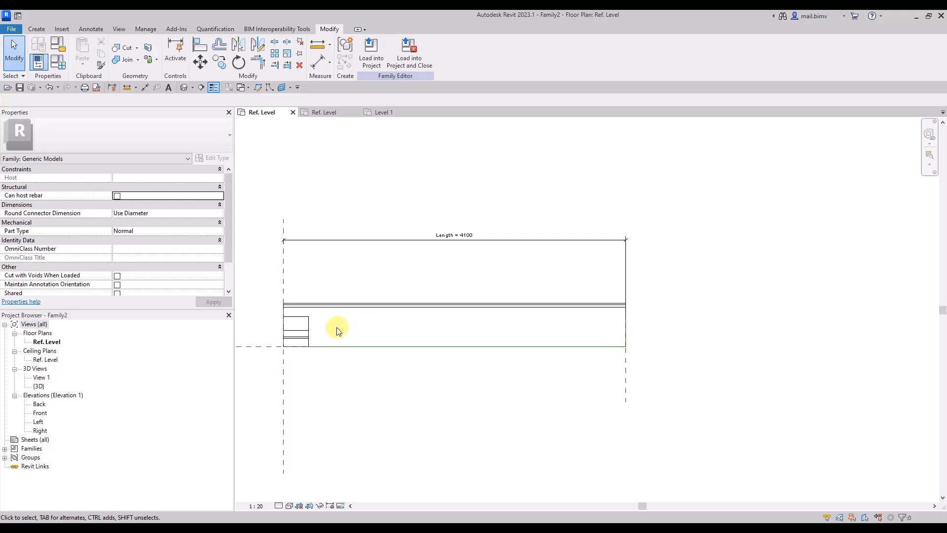
Ungroup the remaining ornament and array it along the cornice as 10 grouped, associated items, with the 2nd placed 500 mm away.
left_click(310, 329)
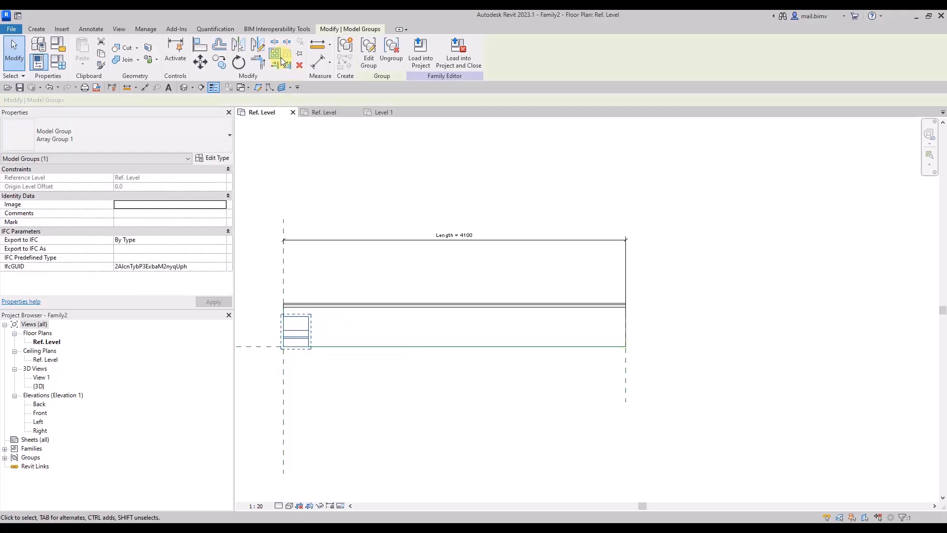
left_click(391, 50)
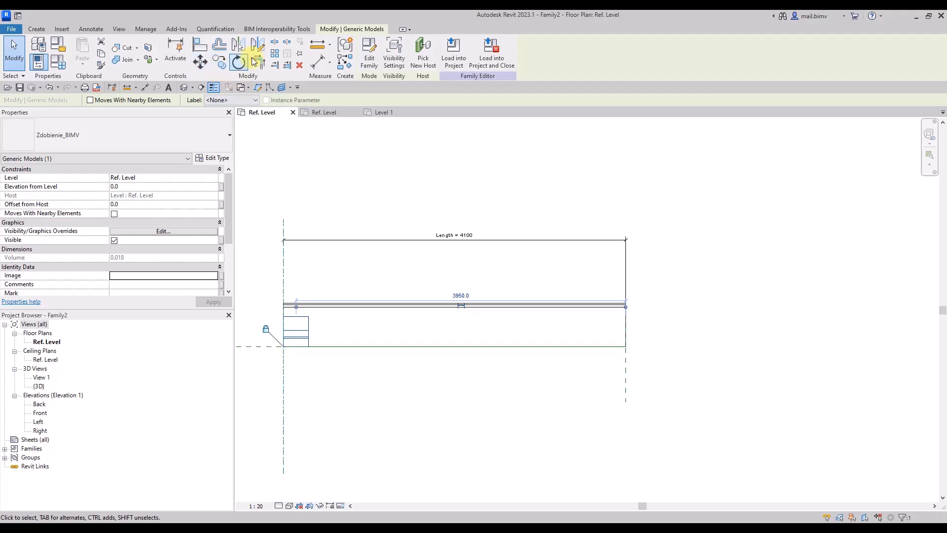
left_click(274, 54)
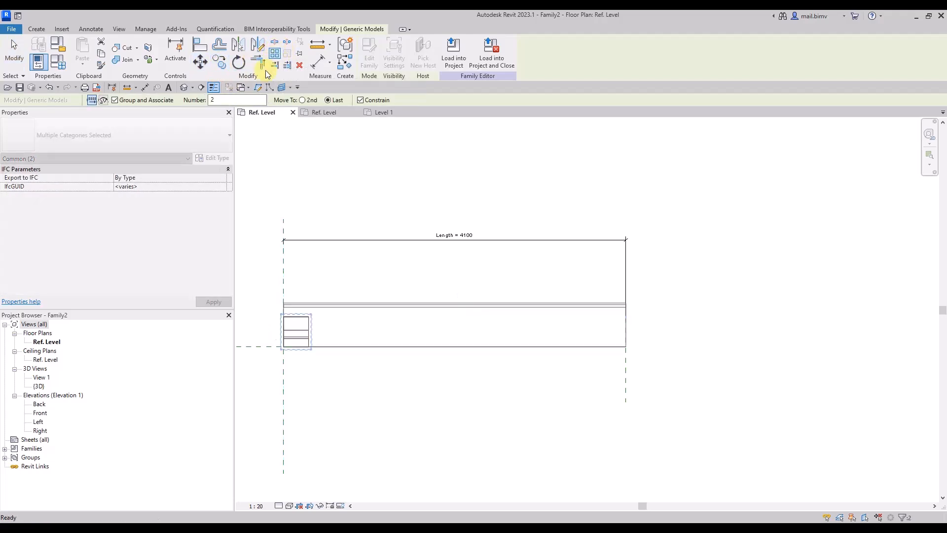
left_click(302, 101)
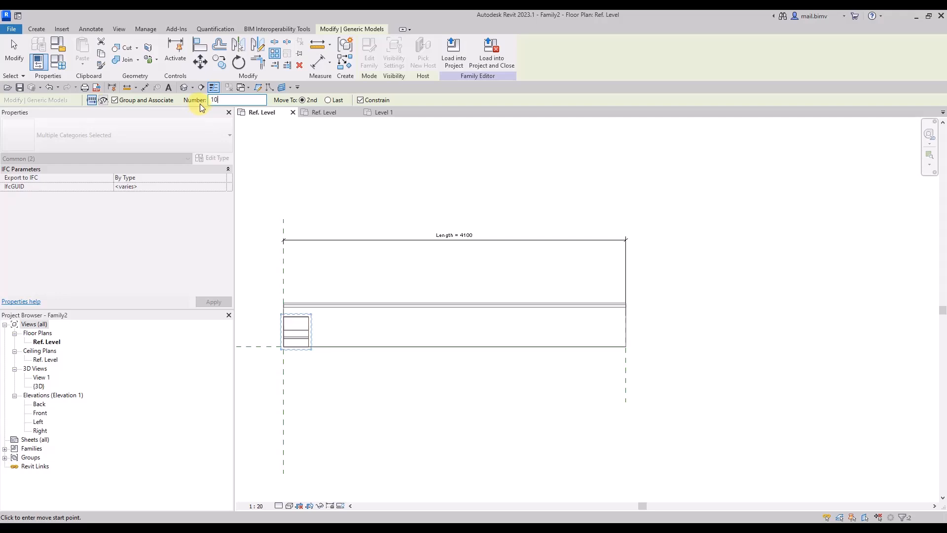
left_click(297, 347)
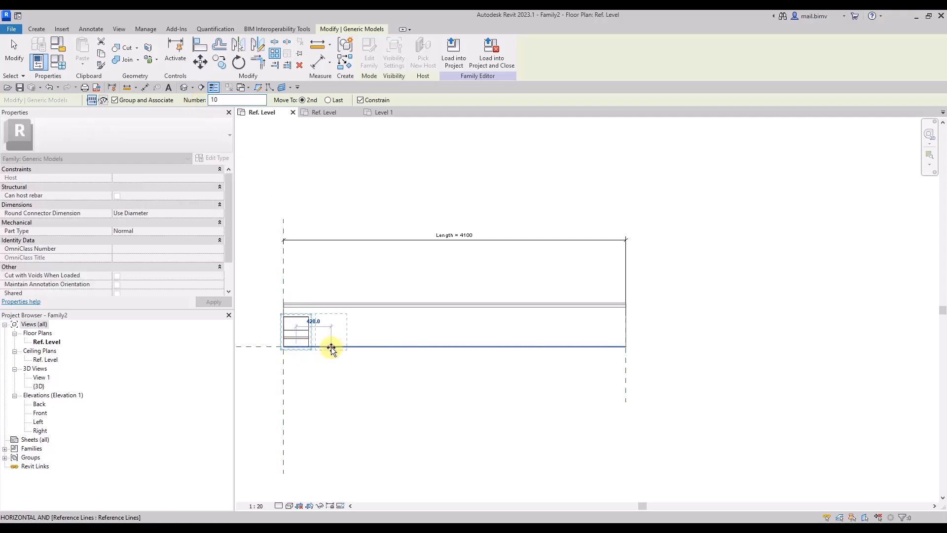
type("500")
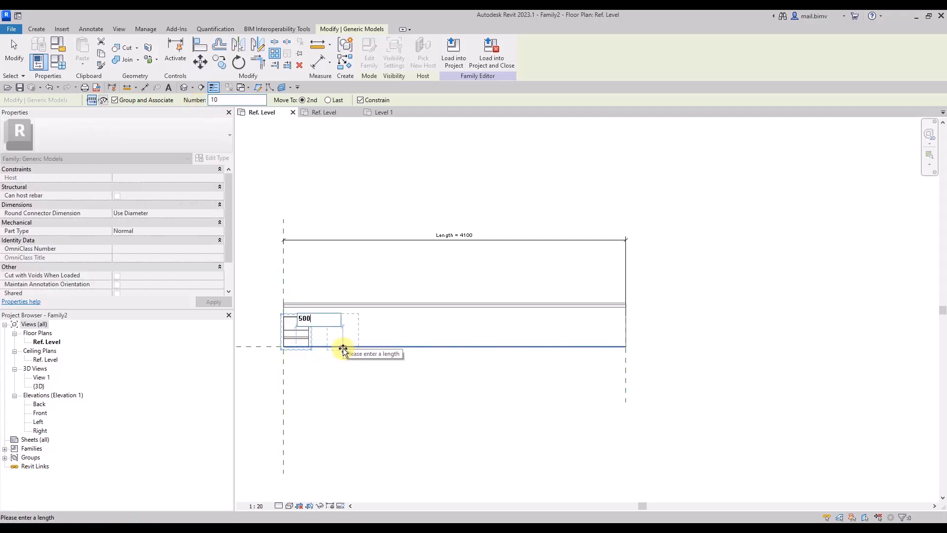
key("Return")
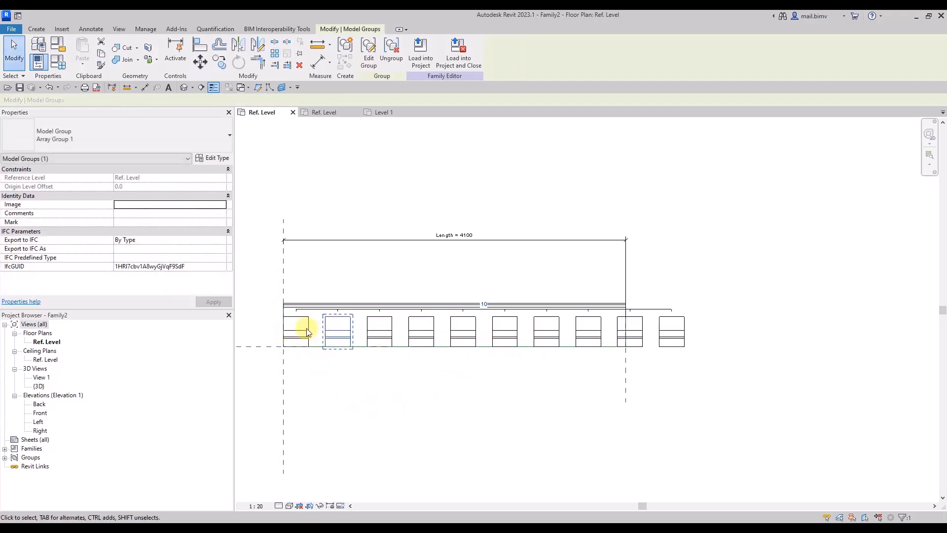
Check the new ornament array and dimension the centre-to-centre spacing between its first two ornaments below the cornice.
scroll(306, 331, "up", 3)
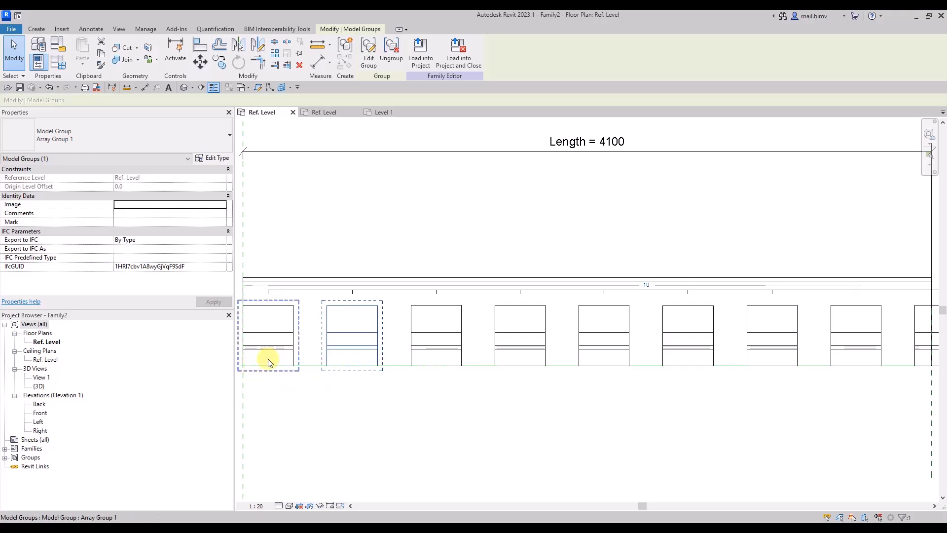
left_click(313, 288)
scroll(313, 288, "down", 3)
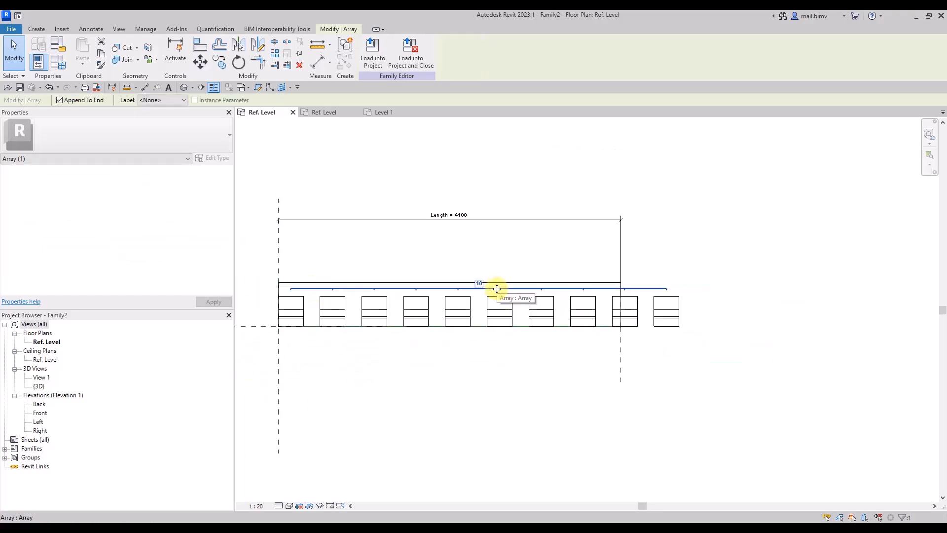
key("d")
key("i")
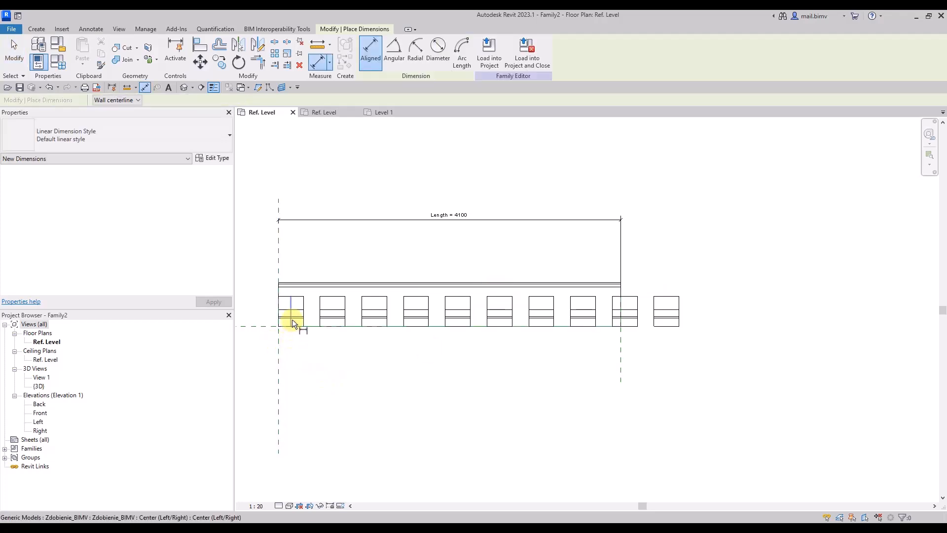
left_click(292, 319)
left_click(330, 322)
left_click(318, 352)
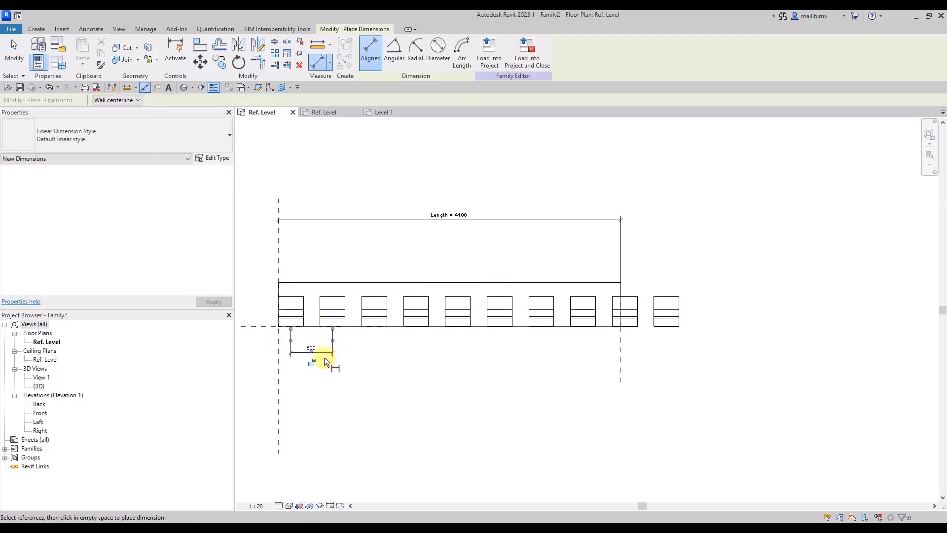
left_click(14, 49)
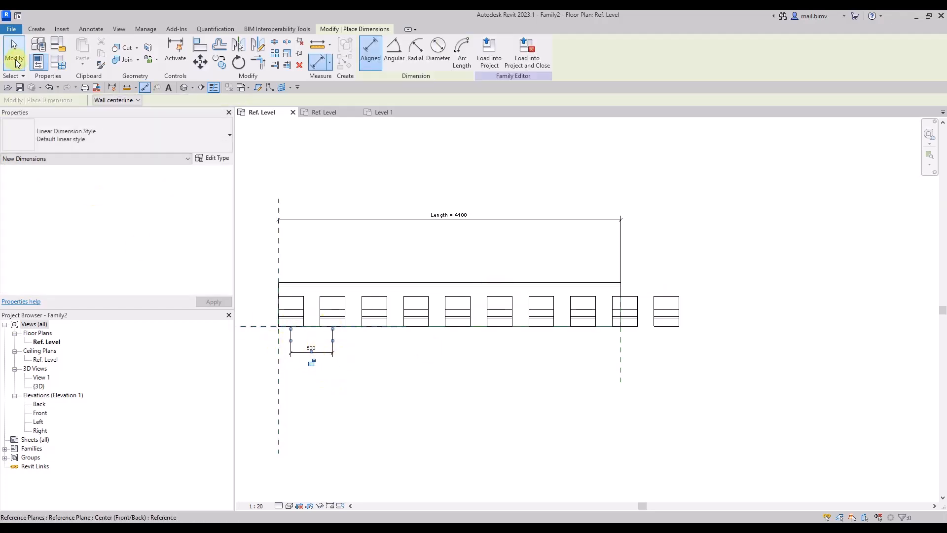
Label the spacing dimension between the first two ornaments with the Rozstaw parameter and accept the constraint warning.
left_click(321, 353)
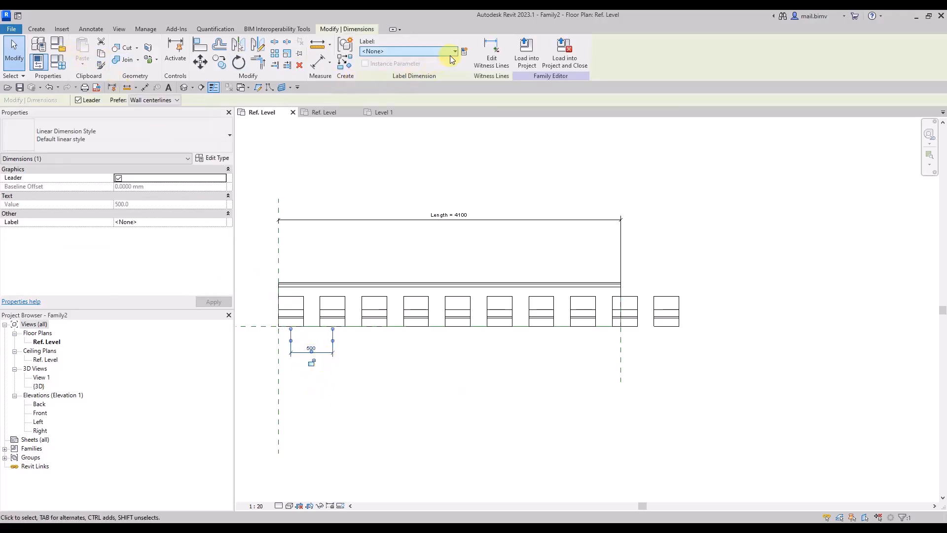
left_click(409, 51)
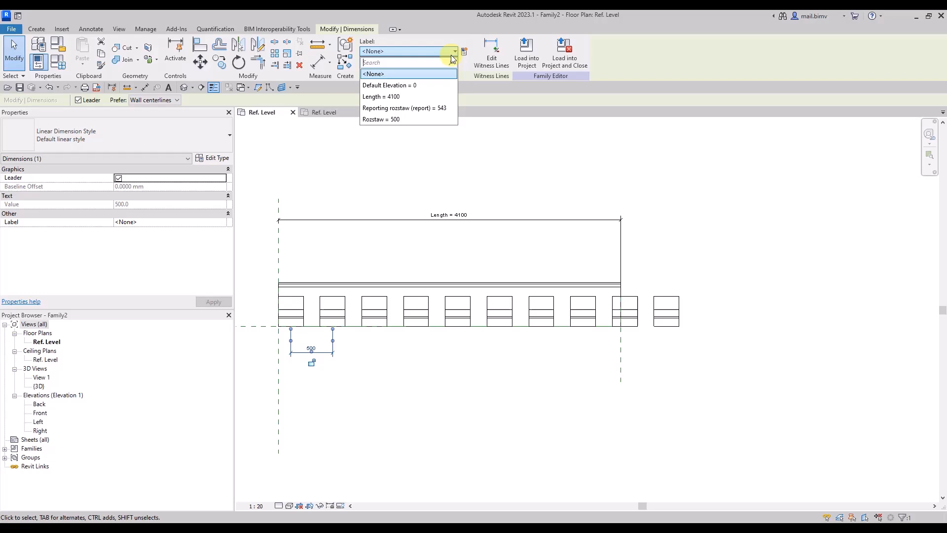
left_click(390, 124)
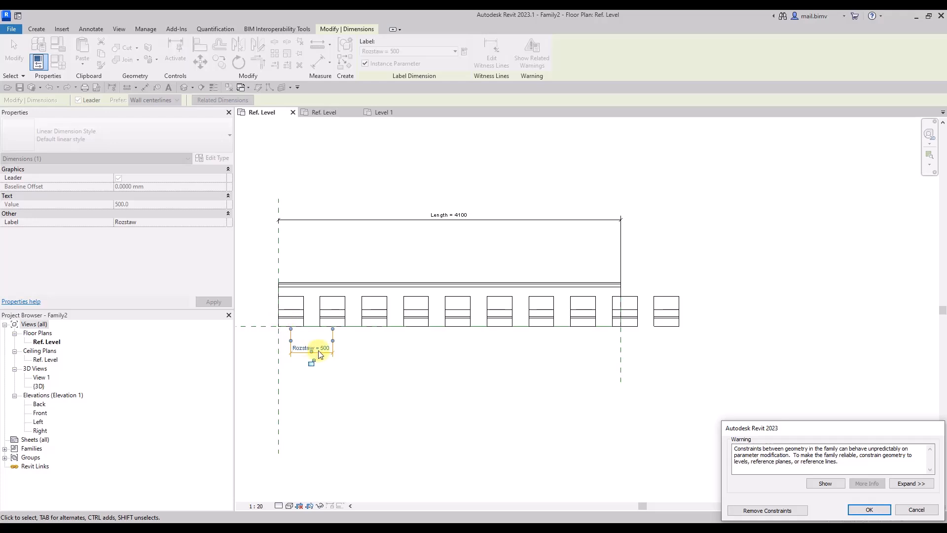
left_click(871, 513)
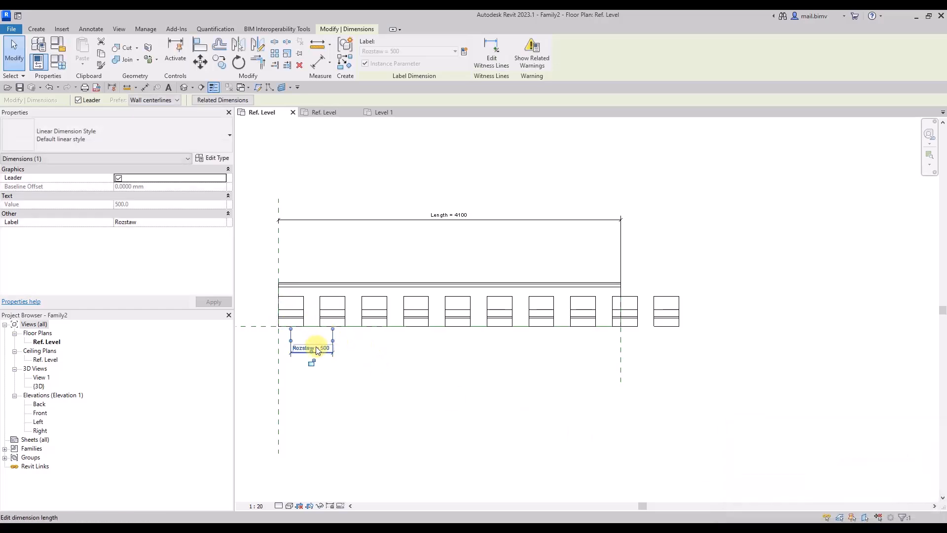
Test the array spacing in the family parameters by applying Rozstaw 700 and returning it to 500.
left_click(57, 62)
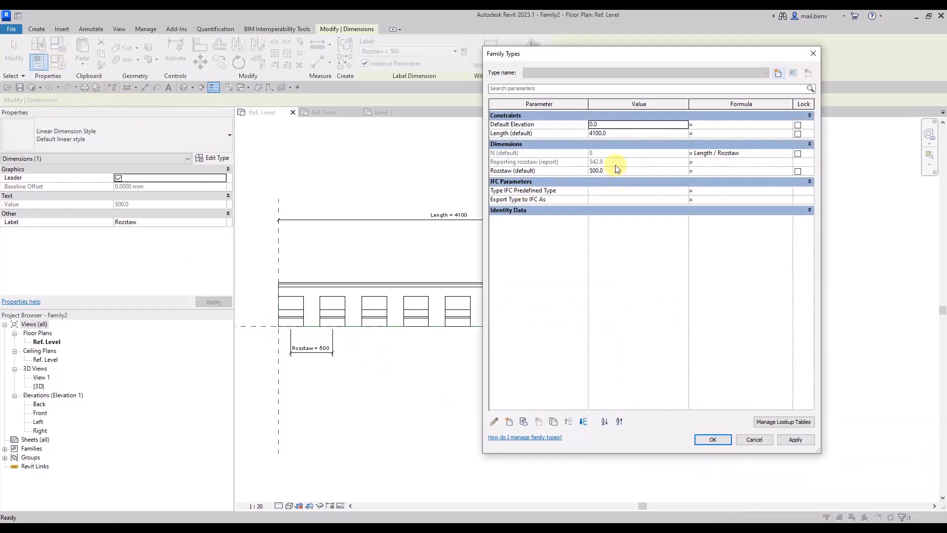
left_click(614, 171)
type("700")
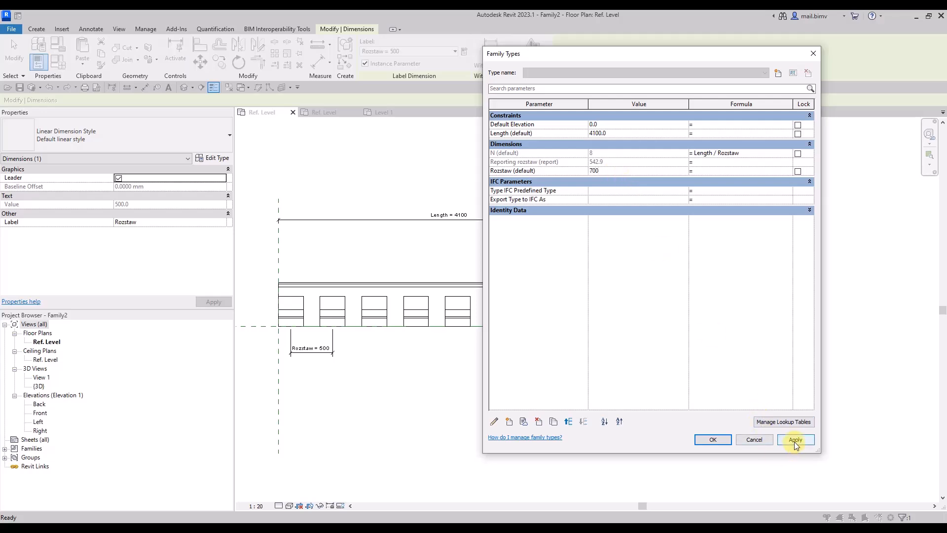
left_click(796, 440)
left_click_drag(619, 54, 197, 31)
left_click(193, 149)
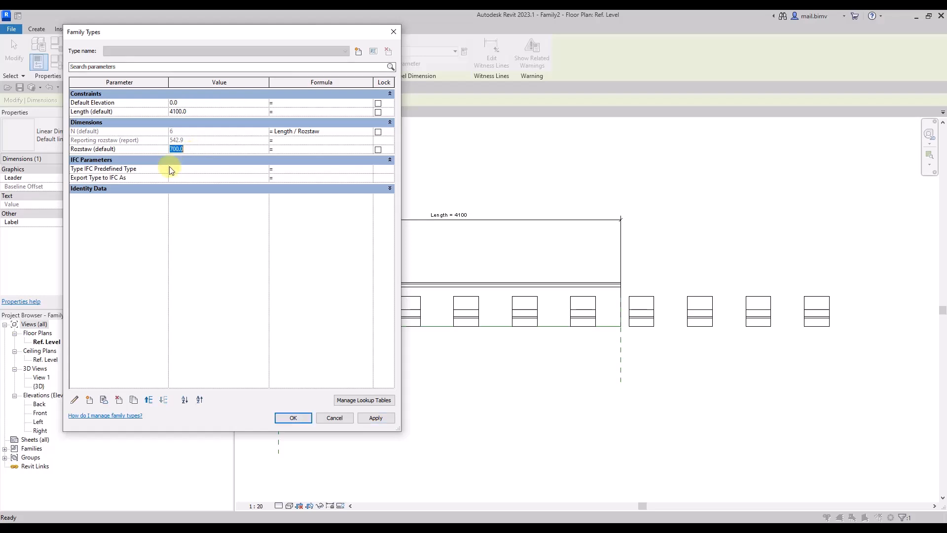
type("500")
left_click(378, 417)
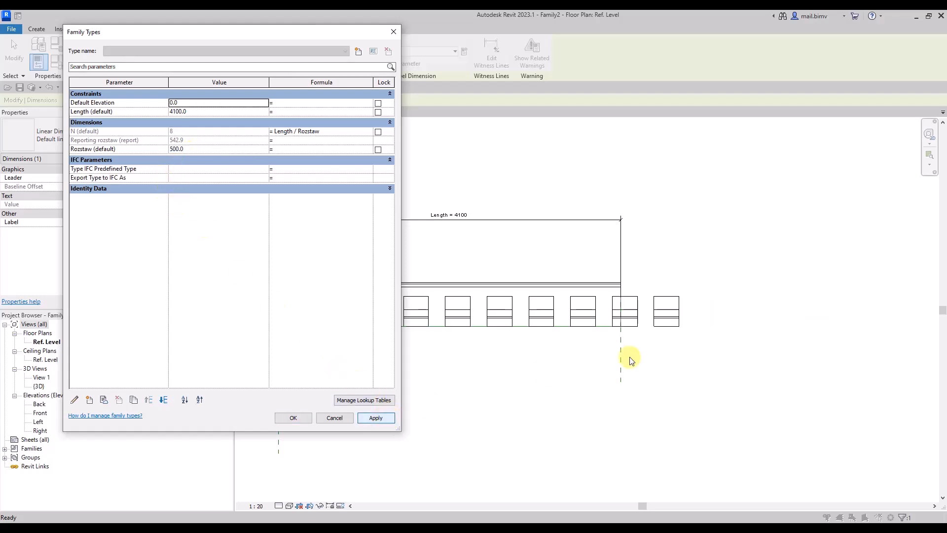
Test a tighter array spacing by applying Rozstaw 400, restore it to 500 and close the family parameters.
left_click(200, 153)
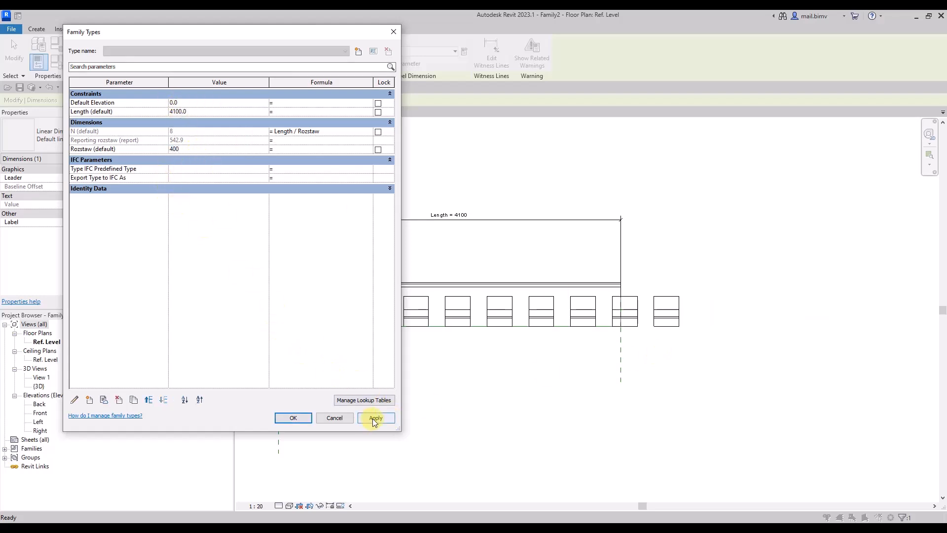
left_click(374, 418)
left_click(195, 151)
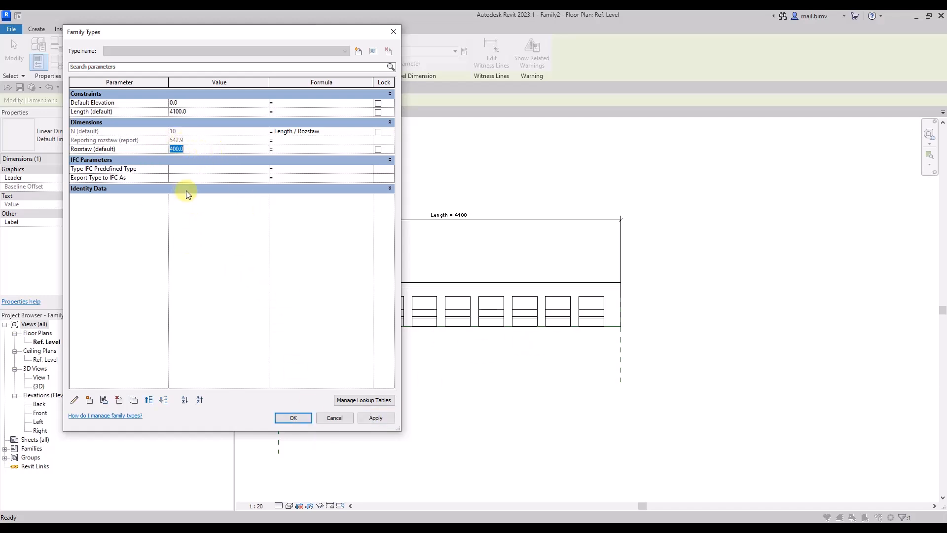
type("500")
left_click(375, 417)
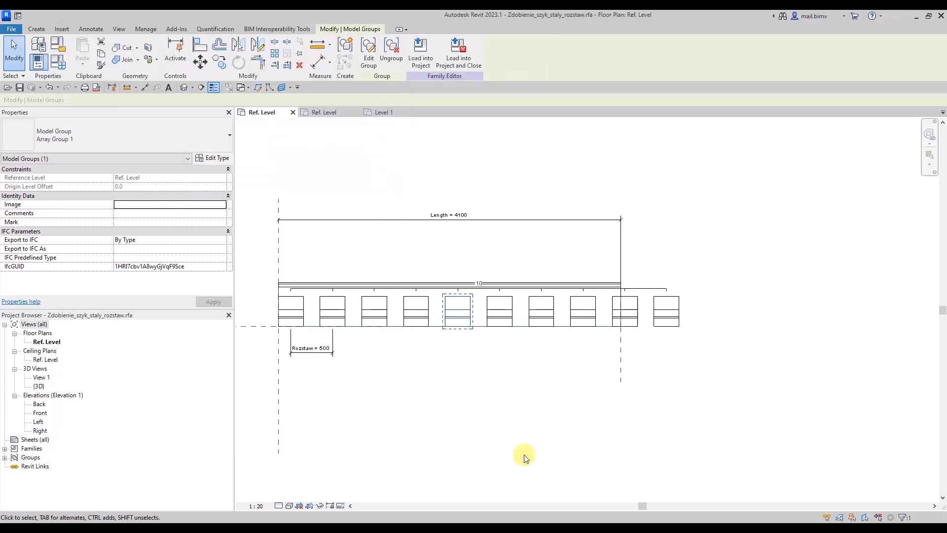
left_click(524, 456)
Label the ornament array's item count with the N = Length / Rozstaw parameter and check the family parameters.
left_click(653, 322)
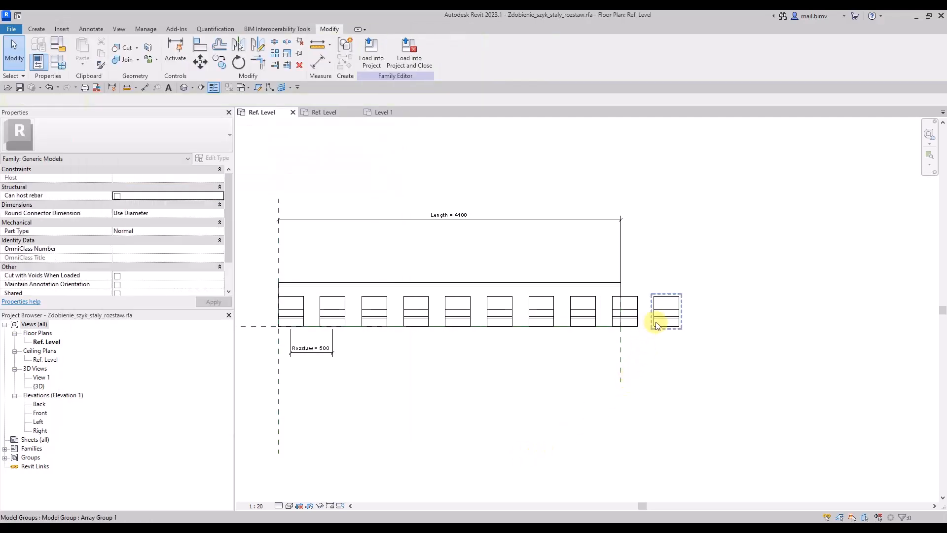
left_click(641, 289)
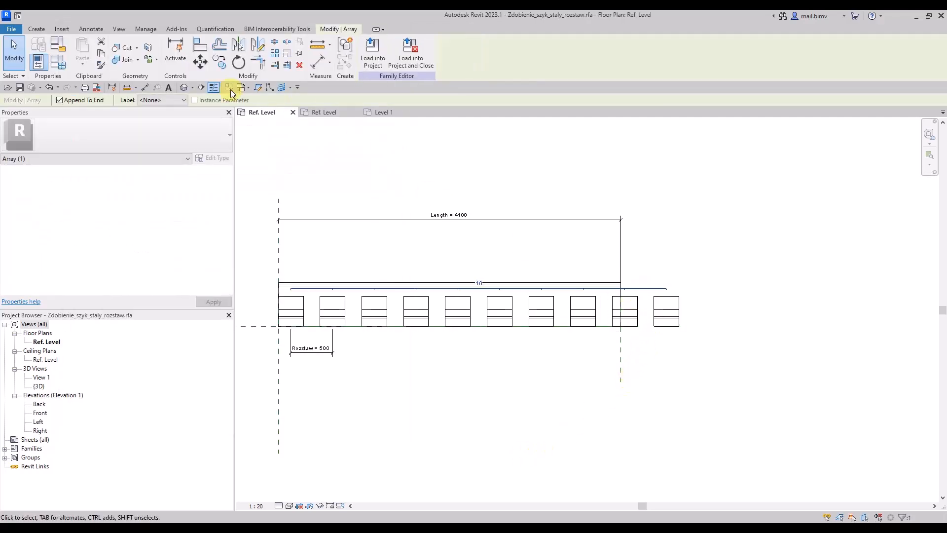
left_click(149, 101)
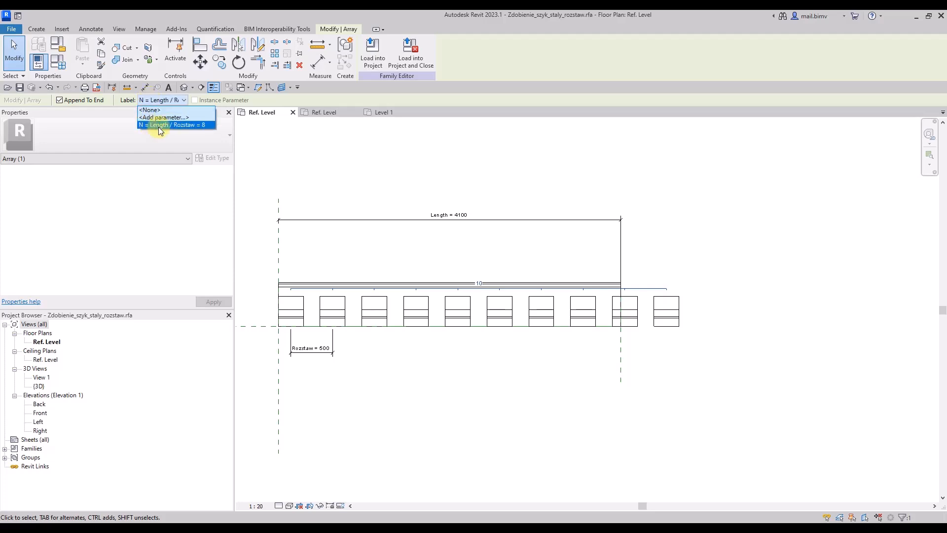
left_click(157, 124)
left_click(517, 393)
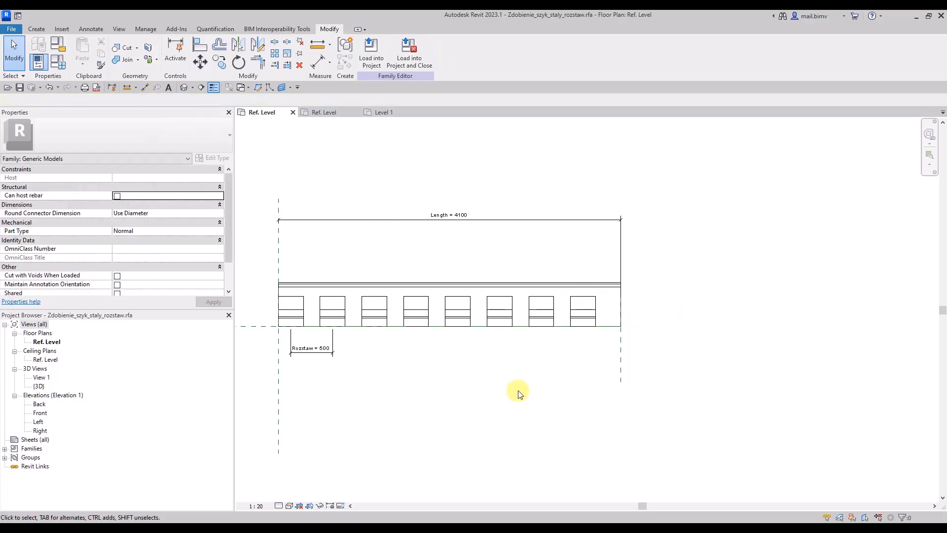
left_click(45, 52)
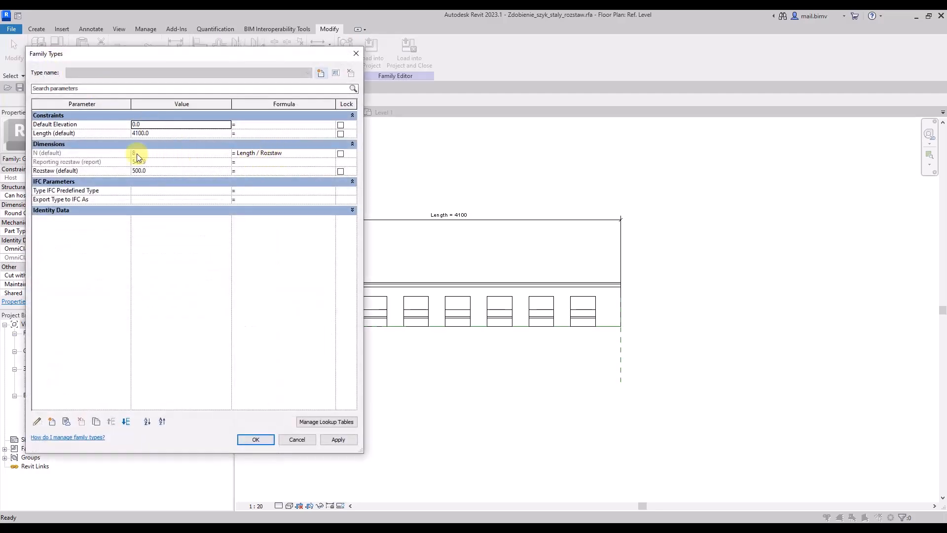
left_click(255, 439)
Stretch the cornice by moving the Right reference plane outwards until Length is 10100.
scroll(619, 386, "down", 4)
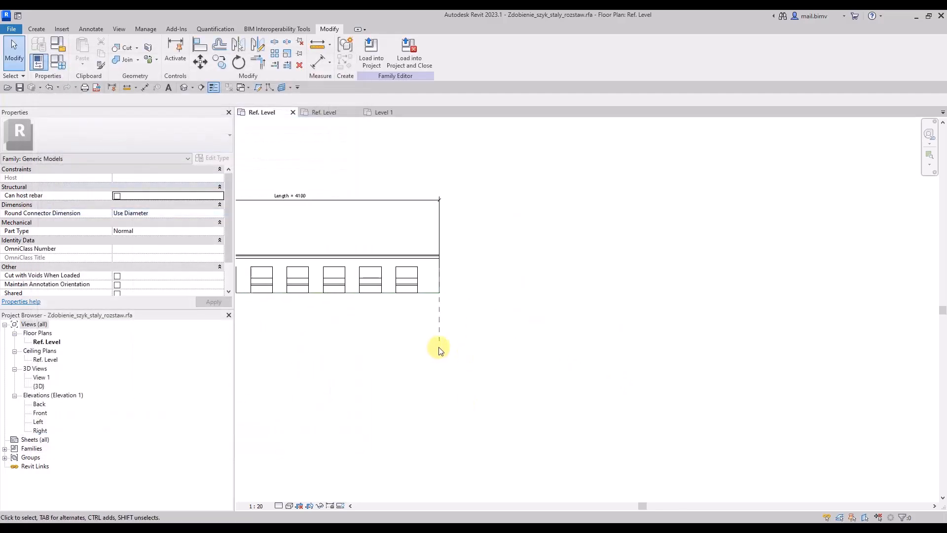
left_click(459, 318)
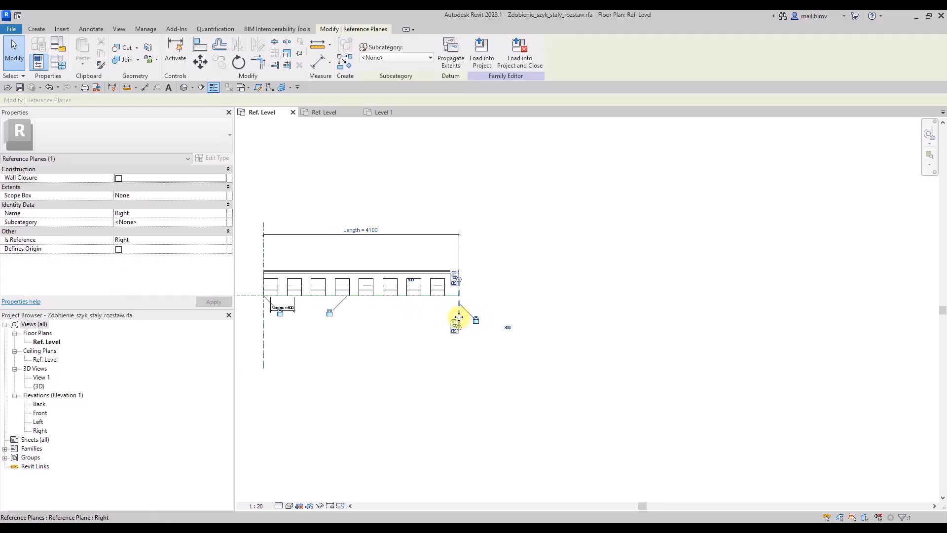
left_click_drag(589, 318, 590, 318)
middle_click_drag(592, 316, 477, 310)
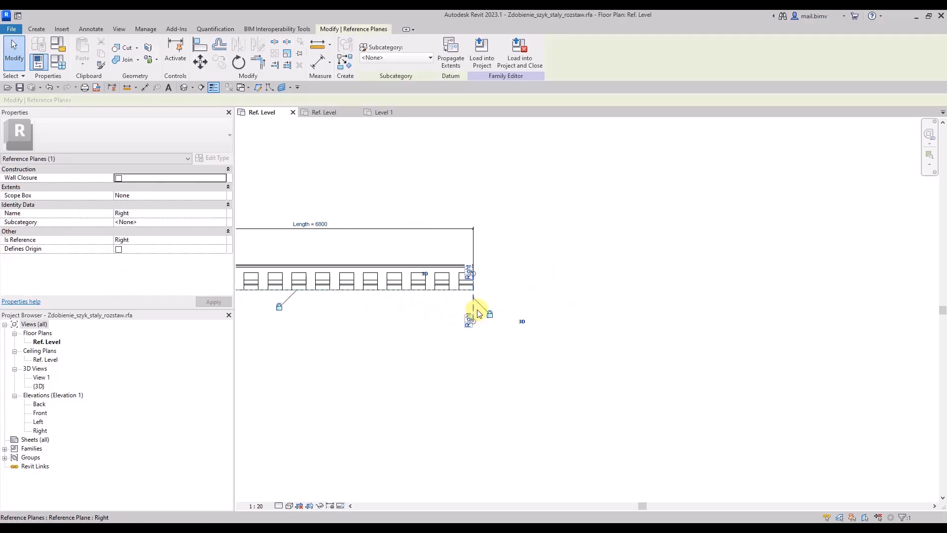
left_click_drag(474, 310, 558, 311)
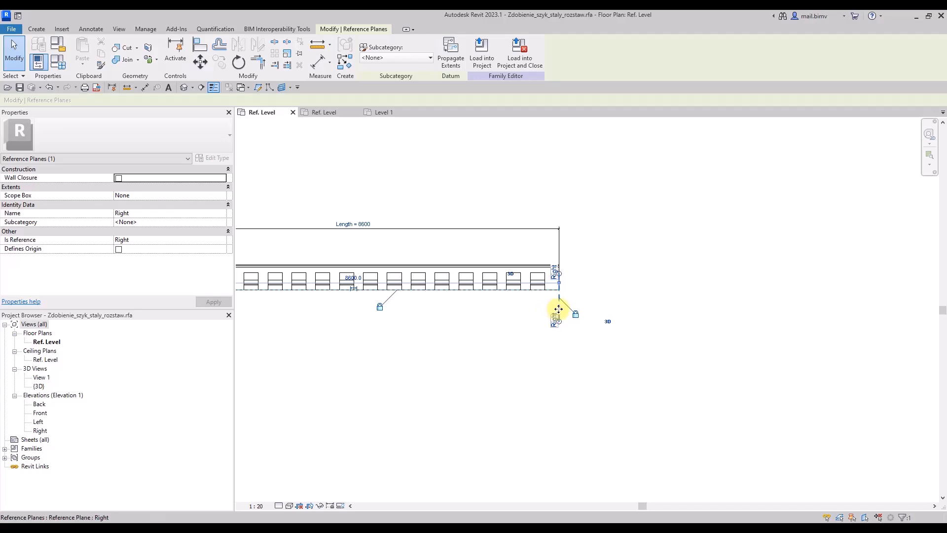
left_click_drag(630, 311, 630, 310)
Dimension the centre-to-centre spacing between the third and fourth ornaments below the cornice.
scroll(306, 332, "up", 5)
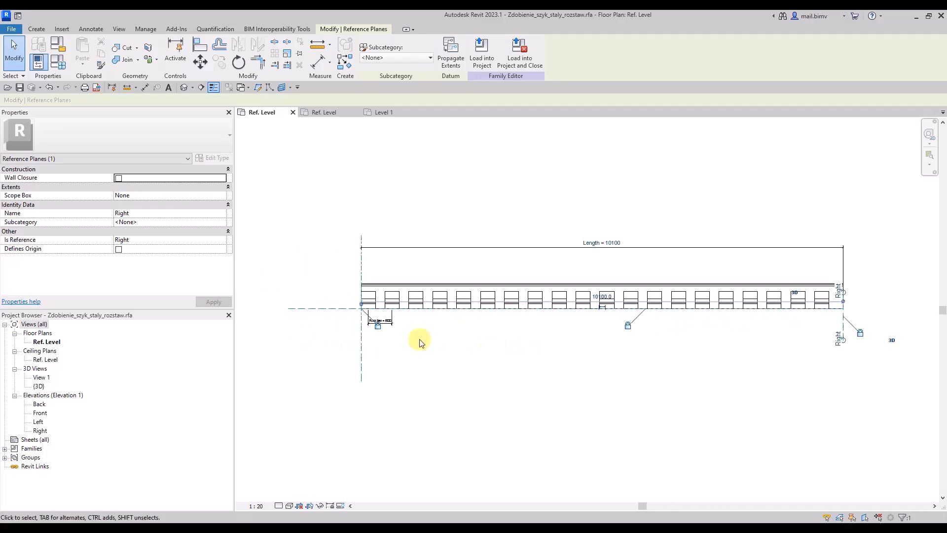
key("d")
key("i")
left_click(416, 272)
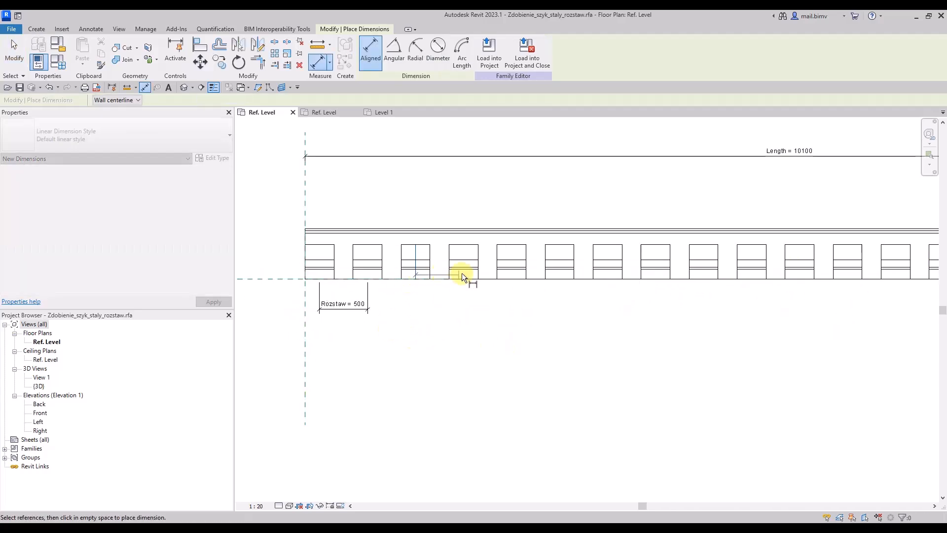
left_click(463, 274)
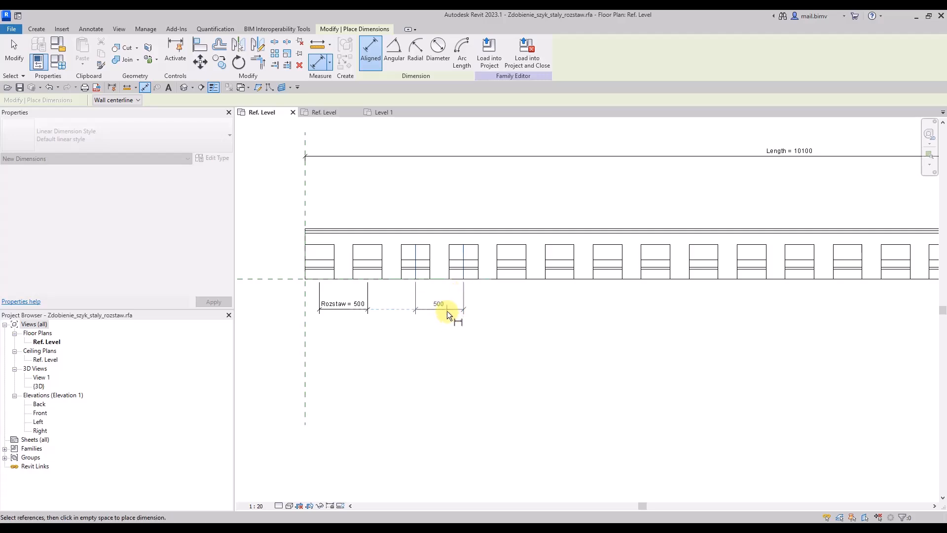
left_click(447, 311)
scroll(409, 381, "down", 5)
key("Escape")
key("Escape")
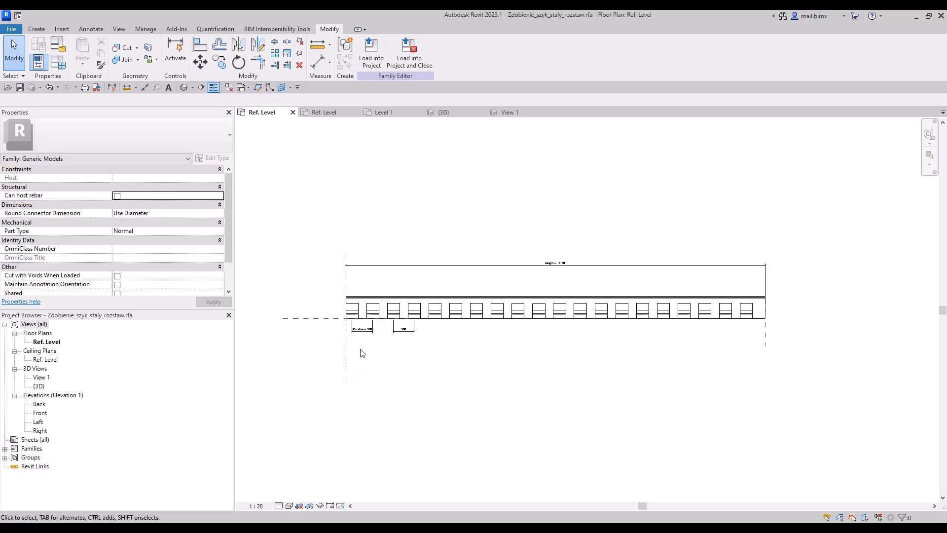
Draw a vertical reference plane about 340 mm inside the cornice's starting end and dimension its distance from the end plane.
scroll(357, 327, "up", 3)
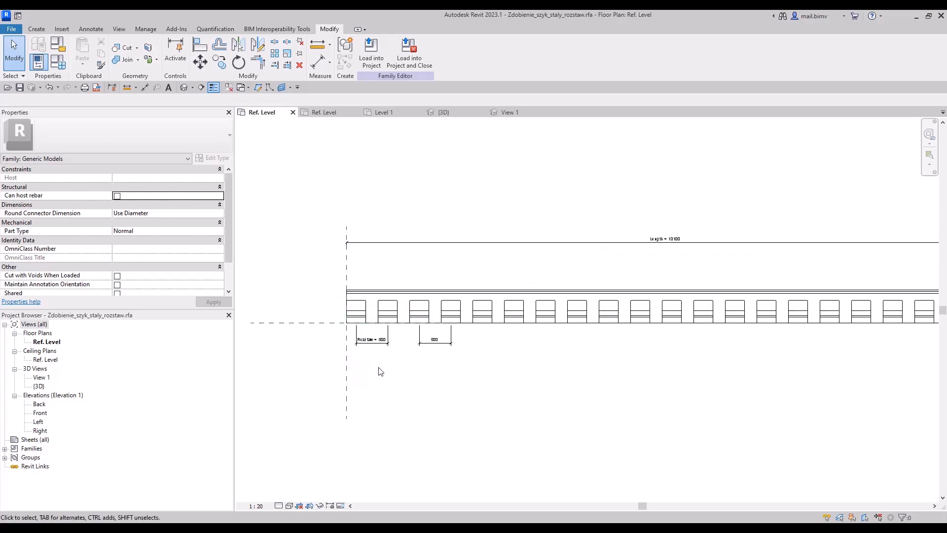
scroll(380, 370, "down", 2)
scroll(363, 341, "up", 2)
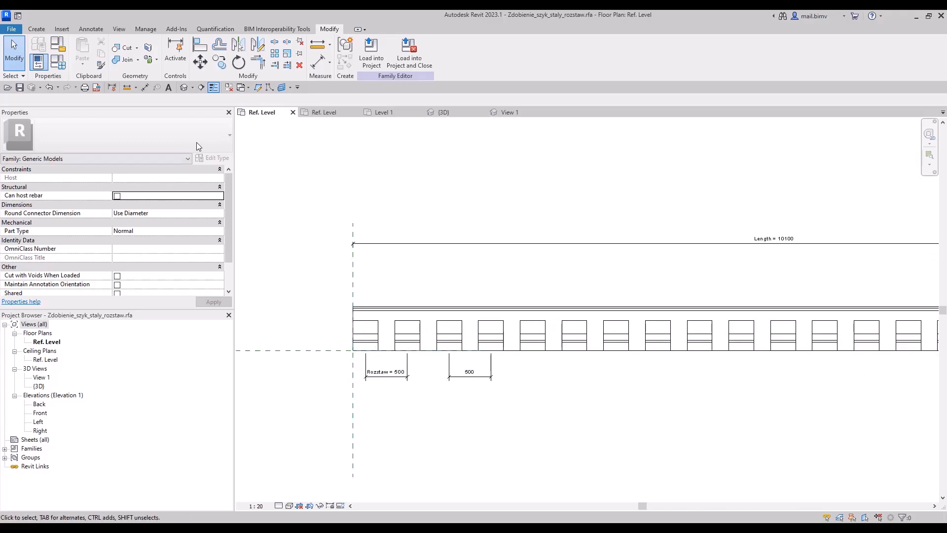
left_click(36, 29)
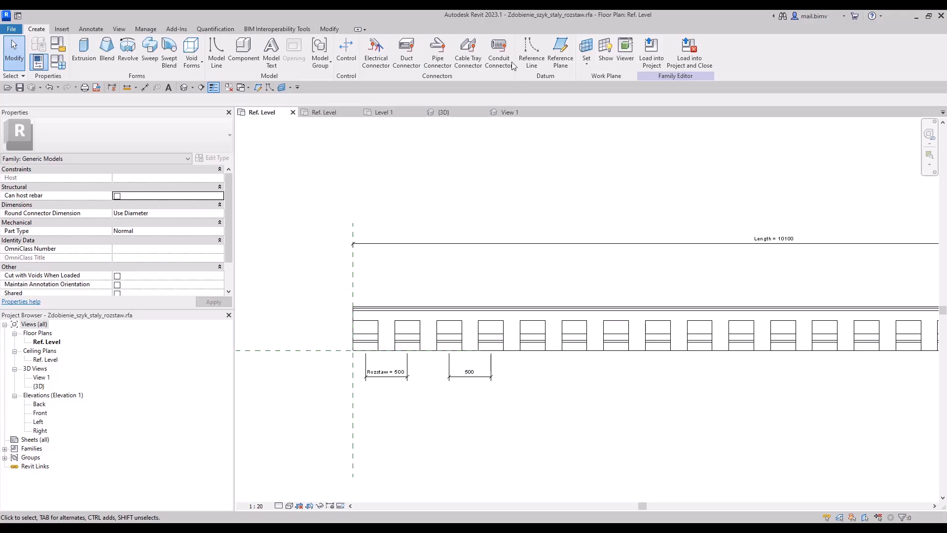
left_click(560, 51)
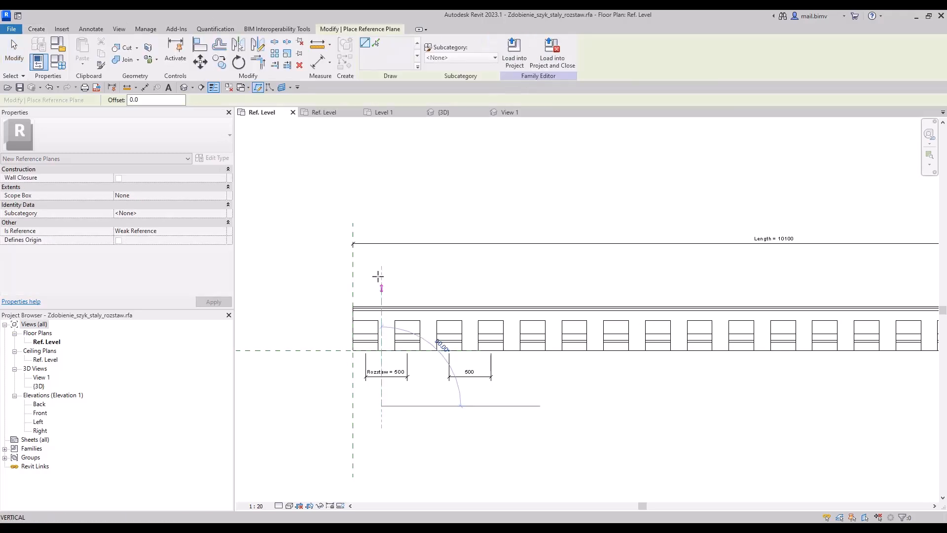
left_click(382, 255)
key("d")
key("i")
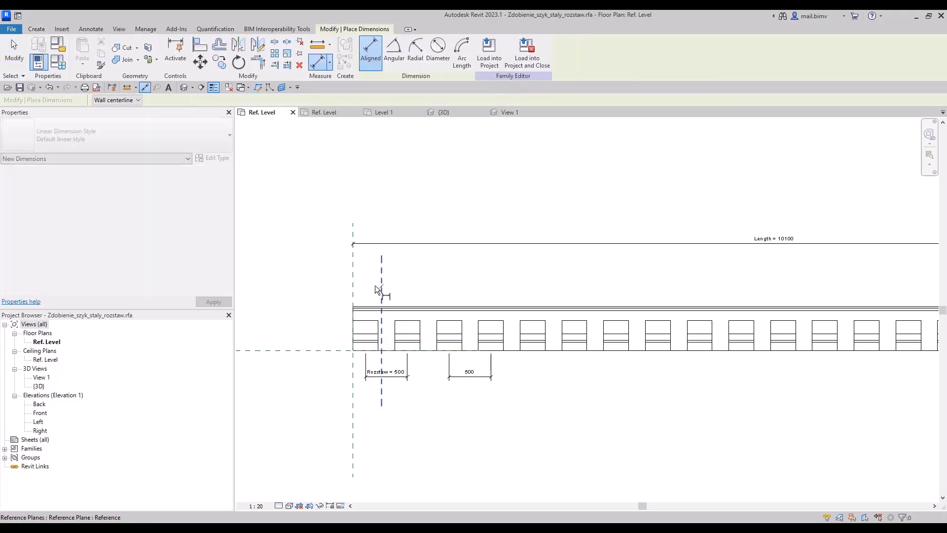
left_click(353, 286)
left_click(366, 283)
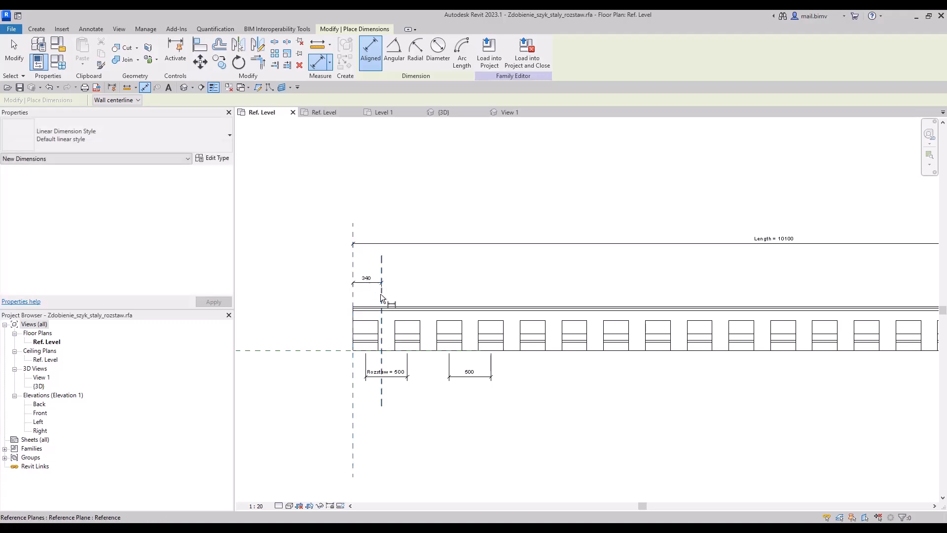
key("Escape")
Set the new reference plane's distance from the starting end to 120 mm and nudge it inwards to 160 mm.
left_click(381, 299)
scroll(380, 282, "up", 2)
left_click(365, 276)
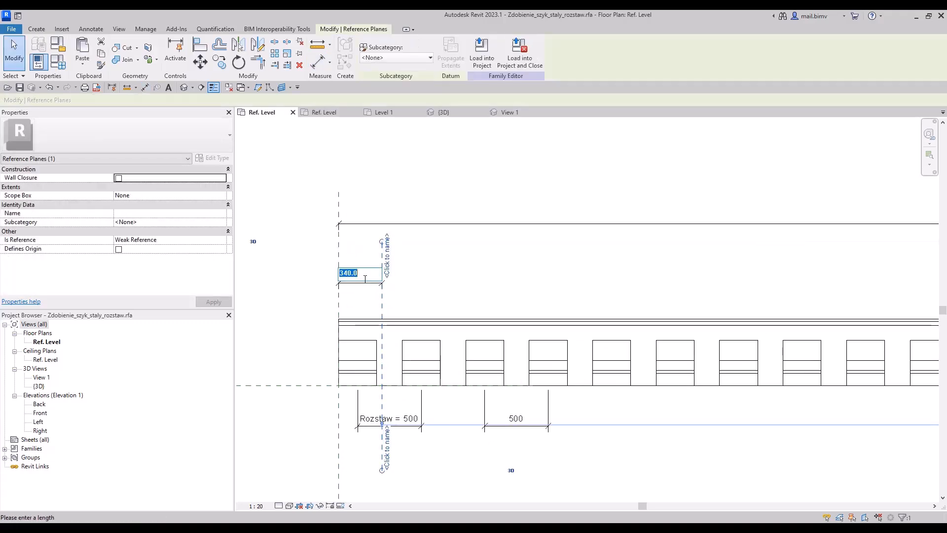
type("120")
key("Return")
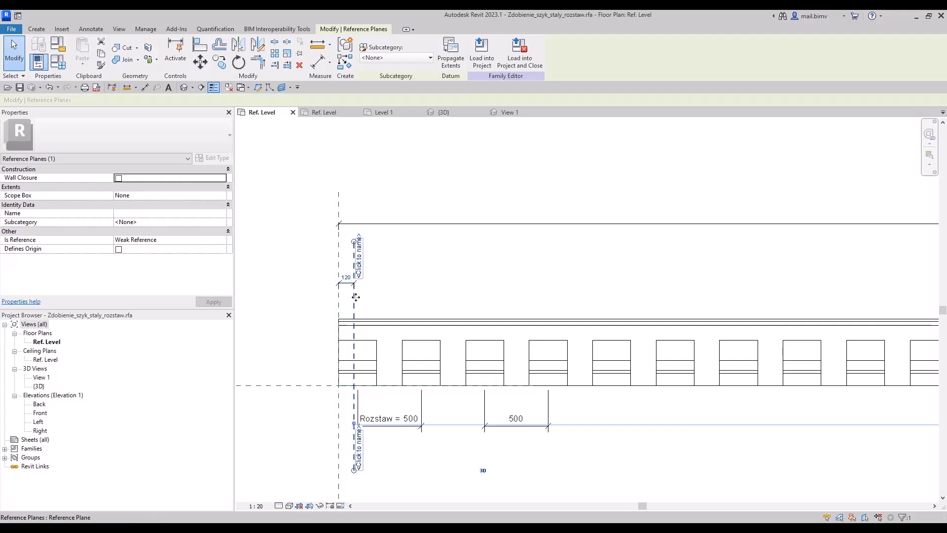
key("Right")
key("Right")
key("Right")
key("Right")
scroll(376, 284, "down", 2)
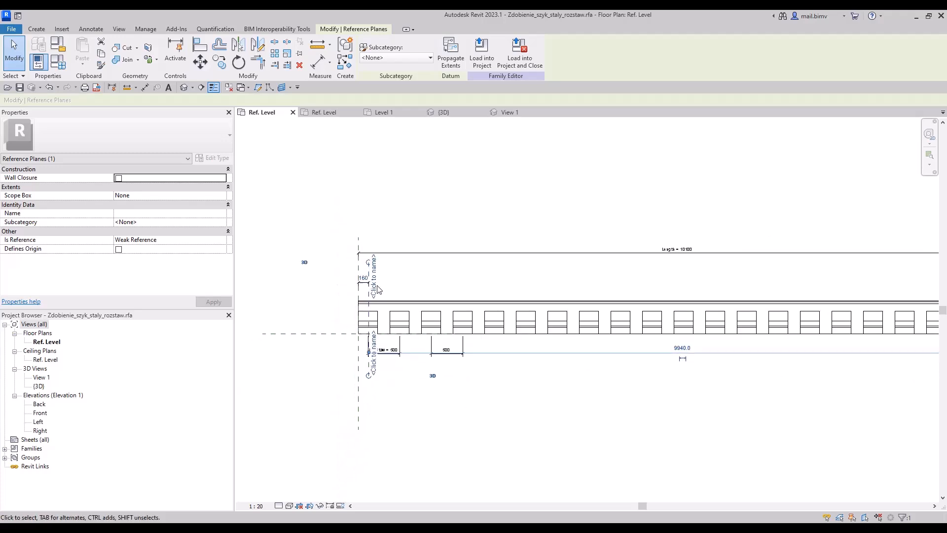
Align and lock the first ornament's centre to the reference plane 160 mm inside the starting end, removing the conflicting constraint.
left_click(360, 336)
scroll(360, 338, "up", 4)
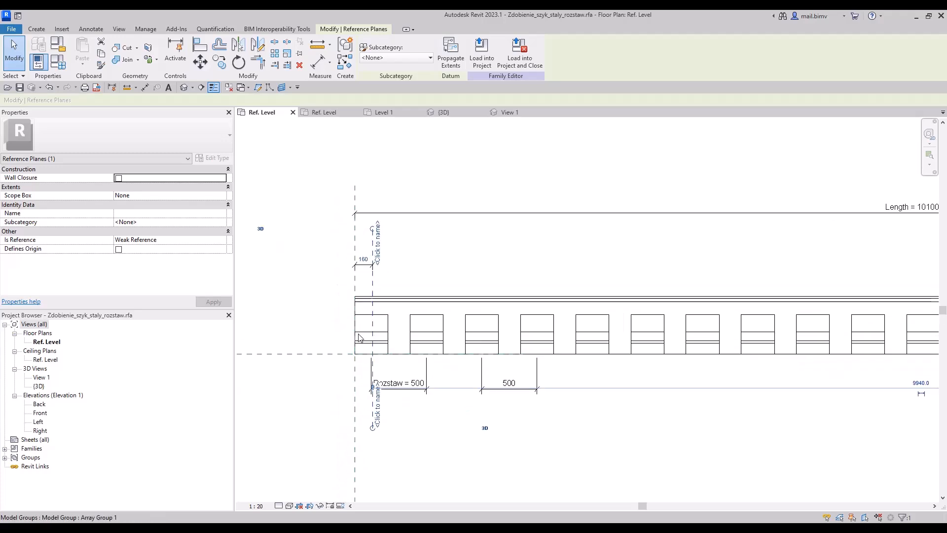
left_click(200, 49)
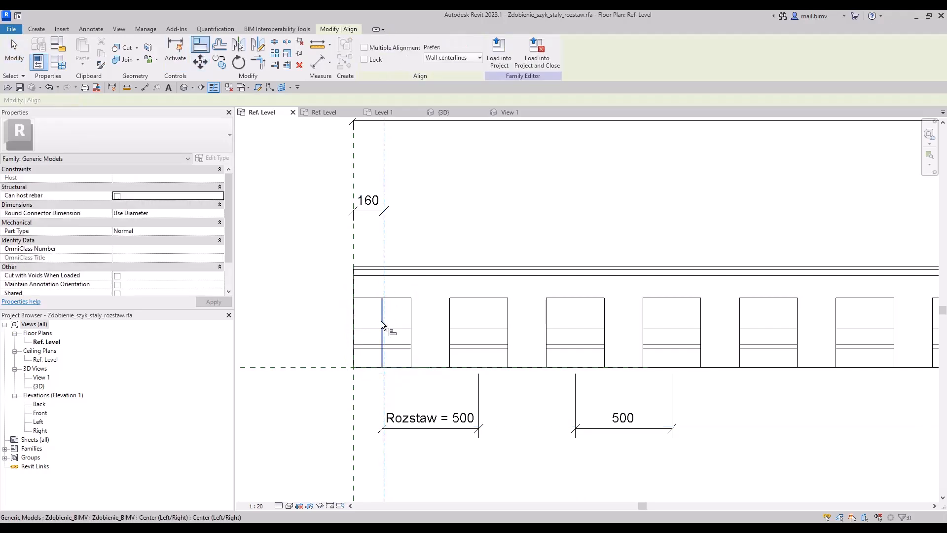
left_click(383, 326)
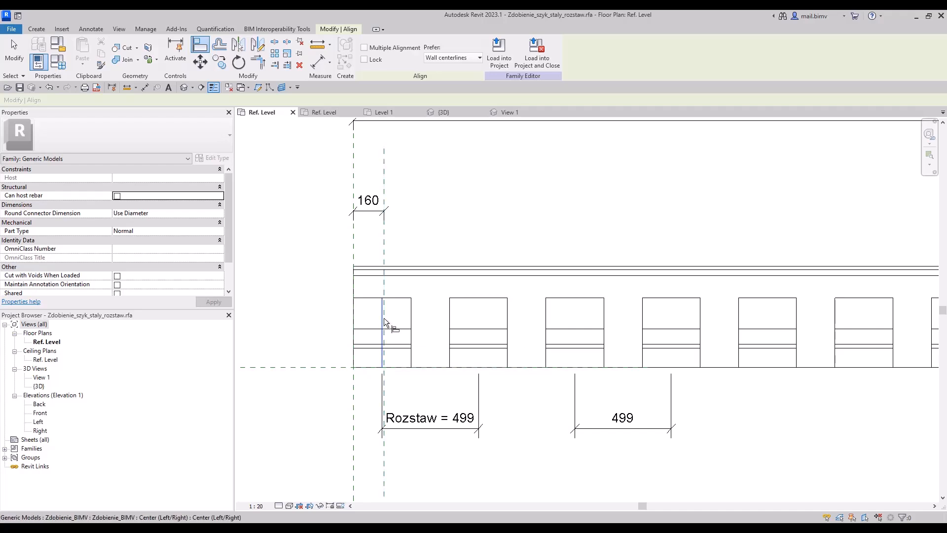
left_click(384, 322)
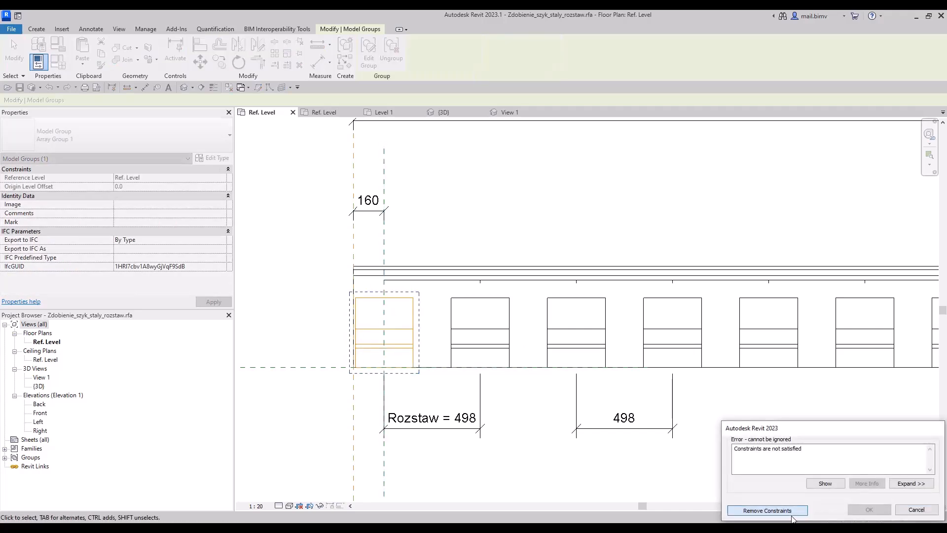
left_click(767, 513)
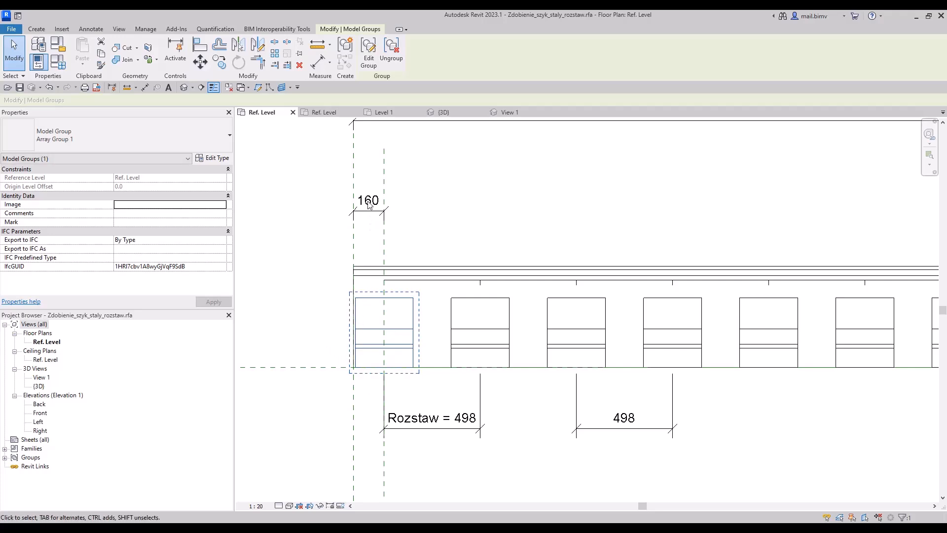
key("a")
key("l")
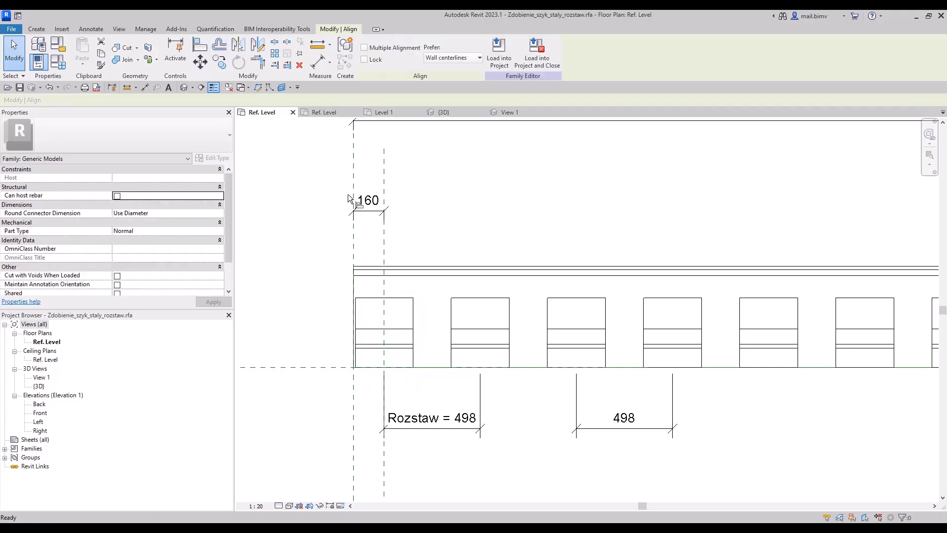
left_click(384, 236)
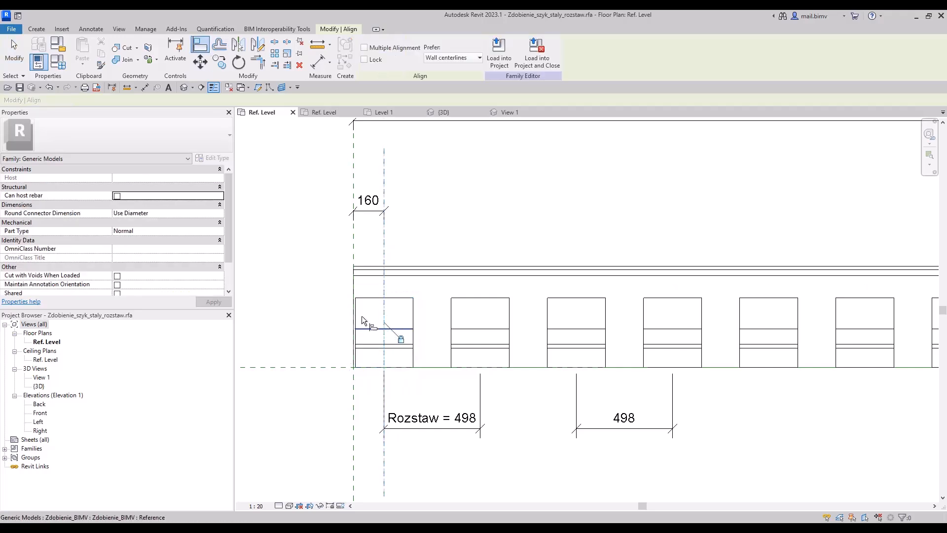
left_click(13, 58)
Nudge the first ornament's reference plane inwards until it is 270 mm from the cornice's starting end.
left_click(384, 171)
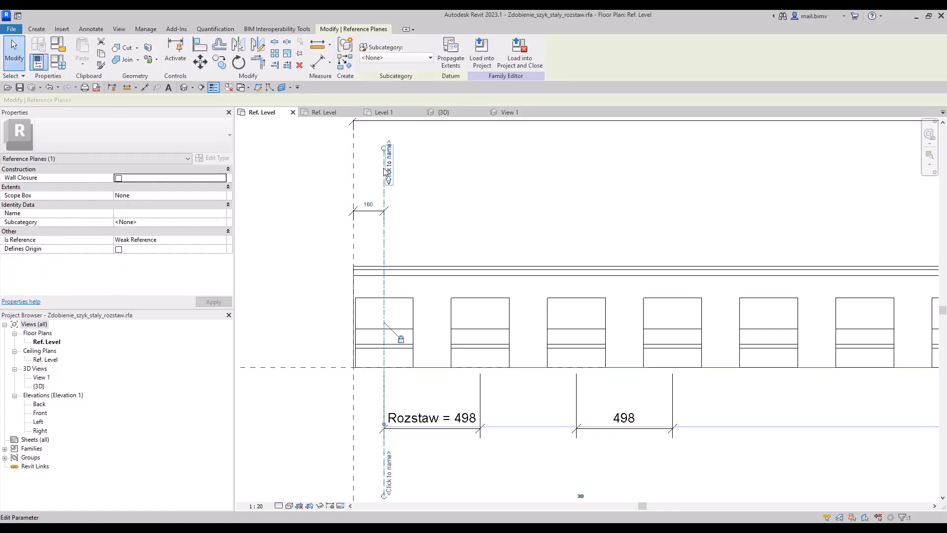
key("Right")
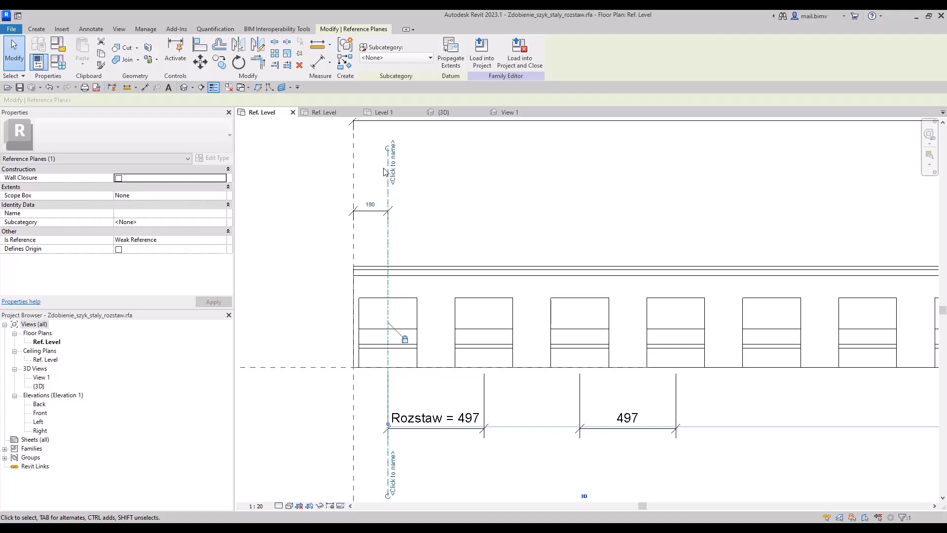
key("Right")
key("Right")
key("Right")
scroll(386, 173, "down", 5)
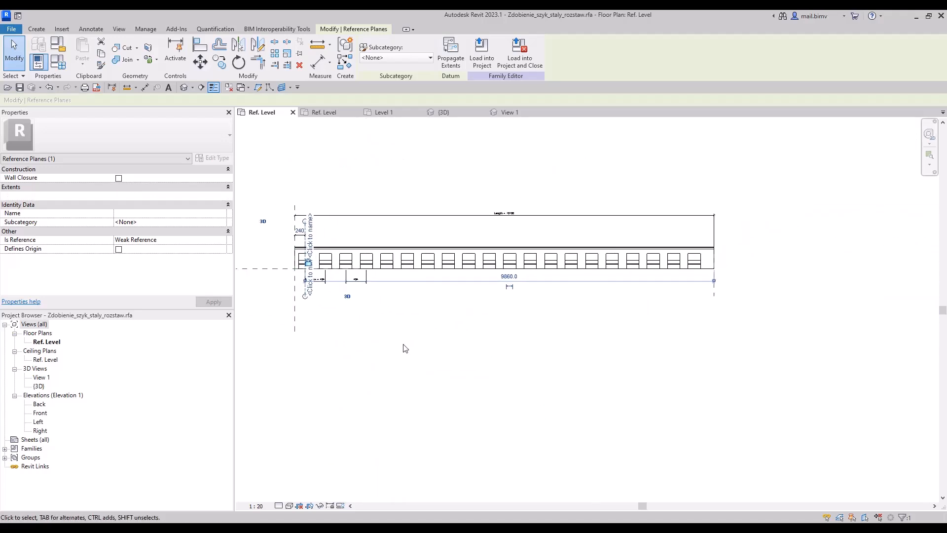
scroll(306, 212, "up", 4)
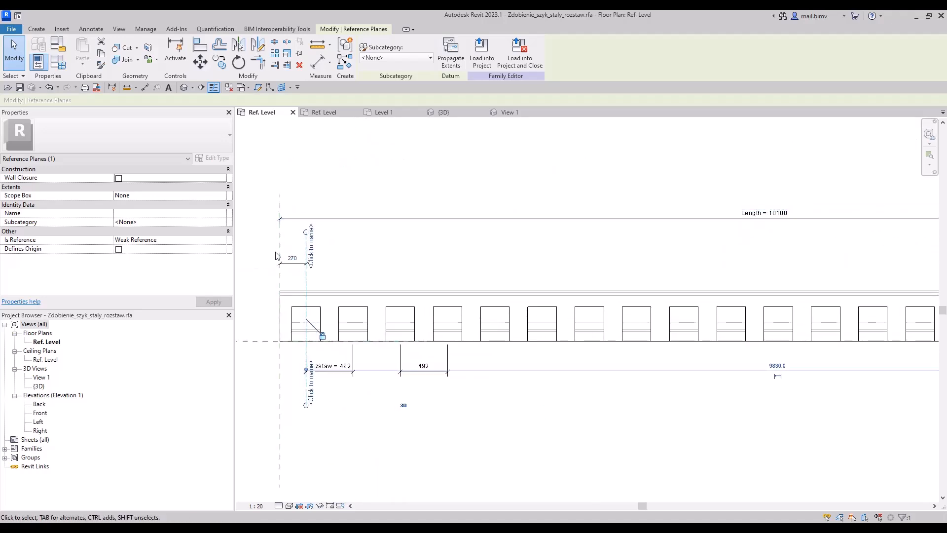
scroll(393, 381, "down", 3)
left_click(417, 357)
scroll(320, 242, "up", 2)
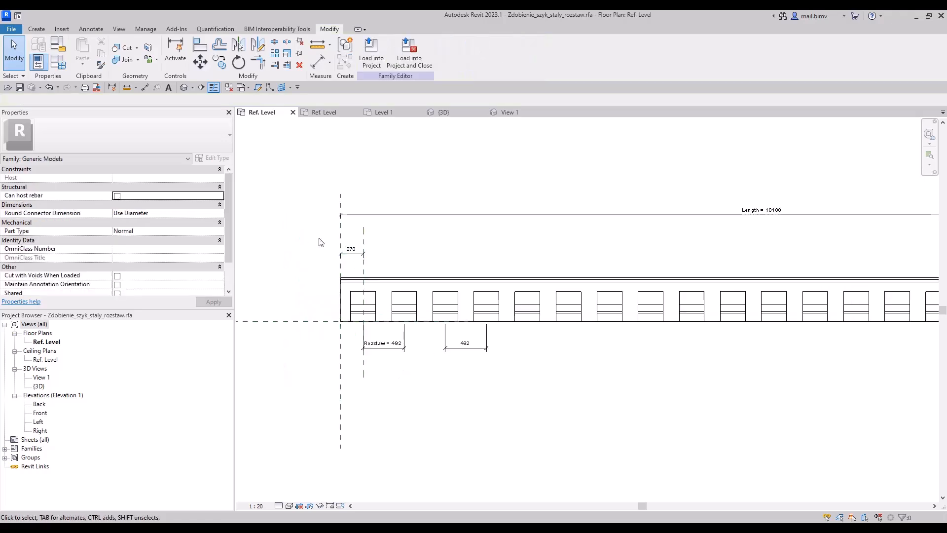
Try to set the formula of parameter N to Length / Rozstaw - 270.
middle_click_drag(645, 371, 321, 399)
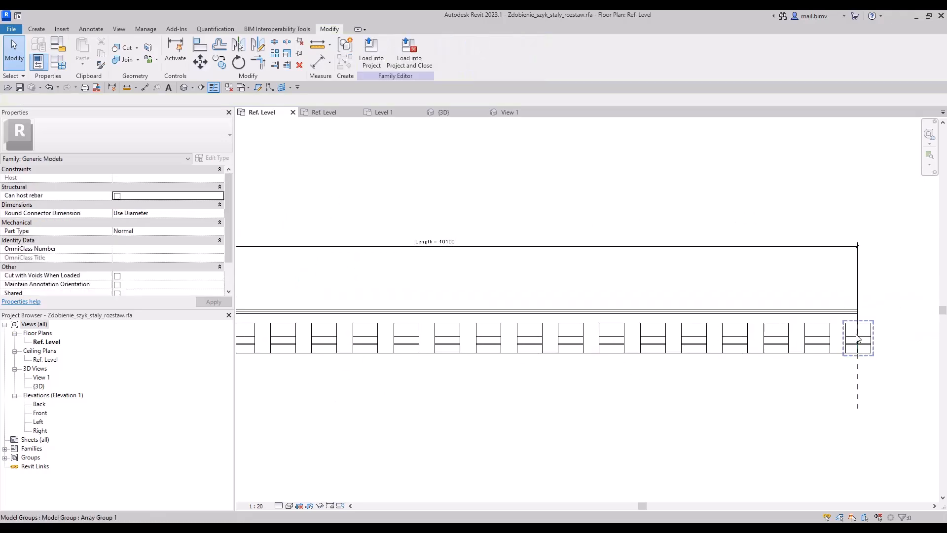
scroll(855, 340, "down", 2)
middle_click_drag(545, 377, 595, 375)
key("Escape")
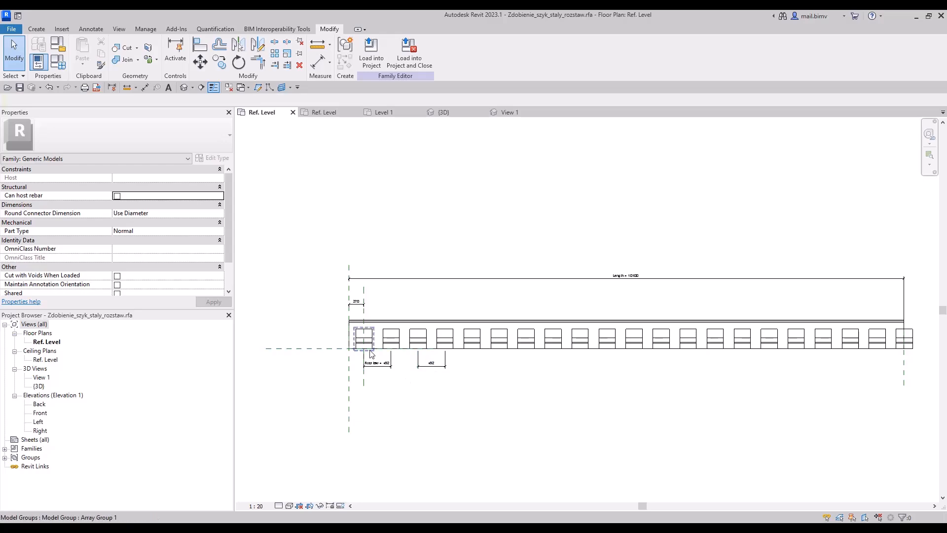
scroll(369, 352, "up", 2)
left_click(60, 63)
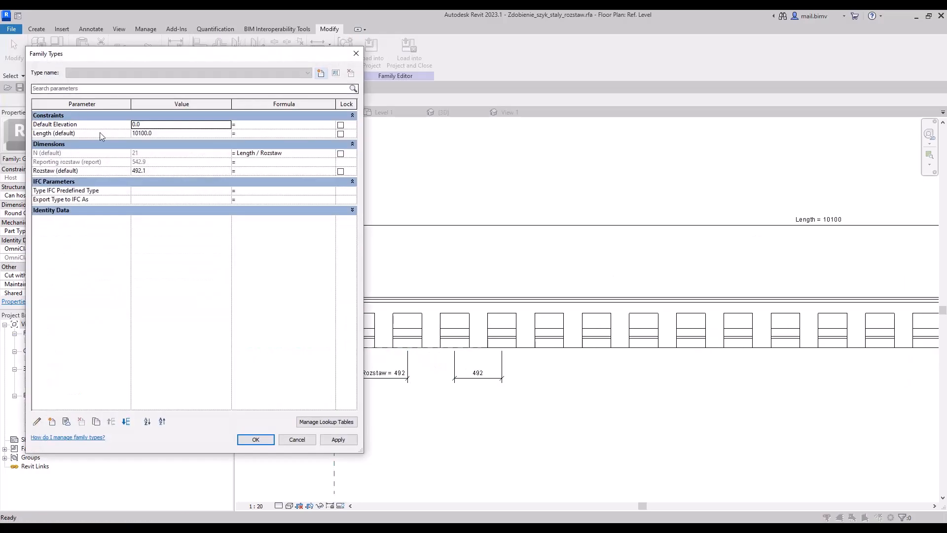
left_click(253, 152)
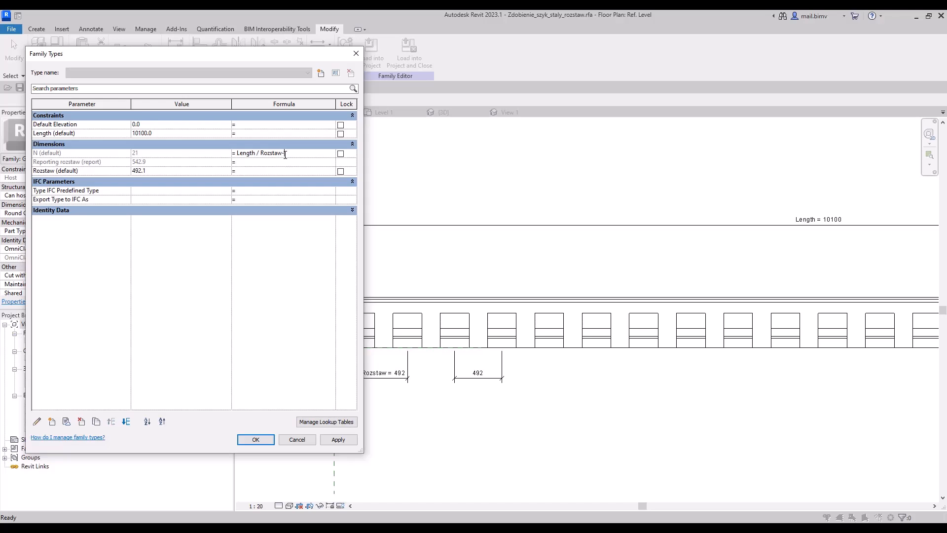
left_click_drag(274, 56, 320, 59)
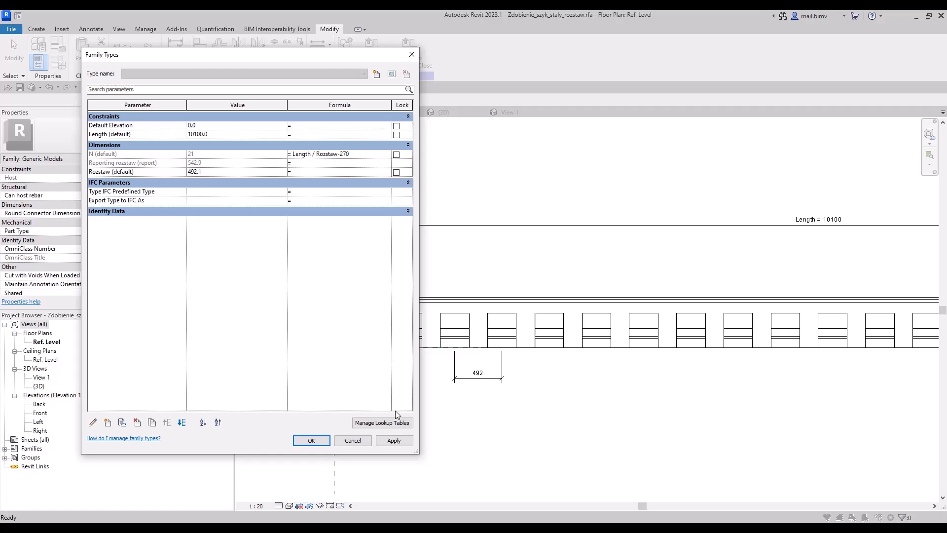
left_click(386, 443)
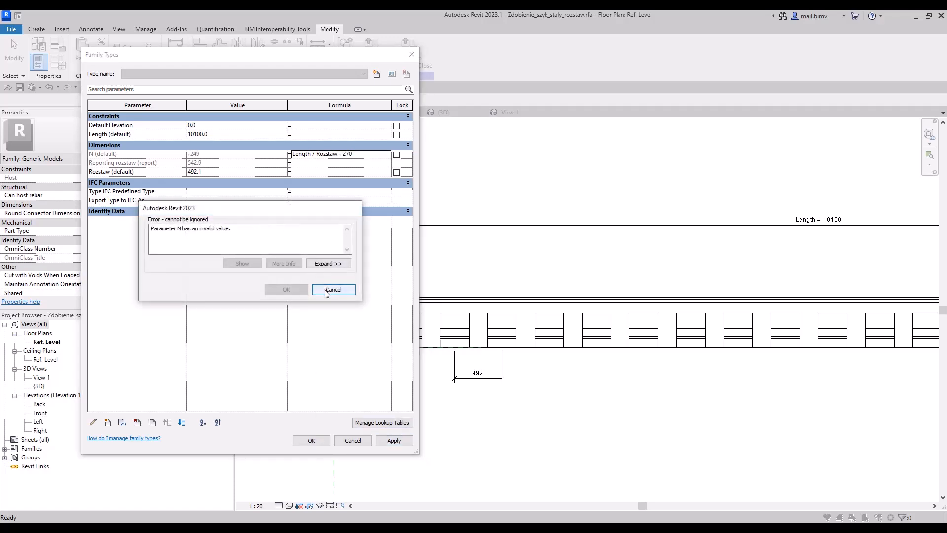
Rewrite the formula of N as (Length - 270) / Rozstaw, apply it and check the ornaments along the cornice.
left_click(326, 294)
left_click(341, 155)
double_click(343, 156)
key("BackSpace")
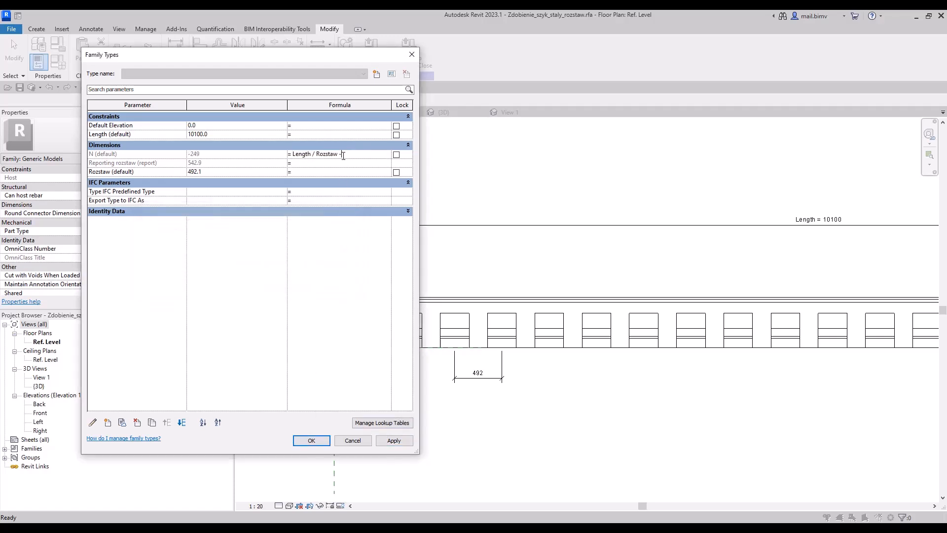
key("BackSpace")
type("-270)")
left_click(293, 154)
type("(")
left_click(393, 440)
left_click(311, 441)
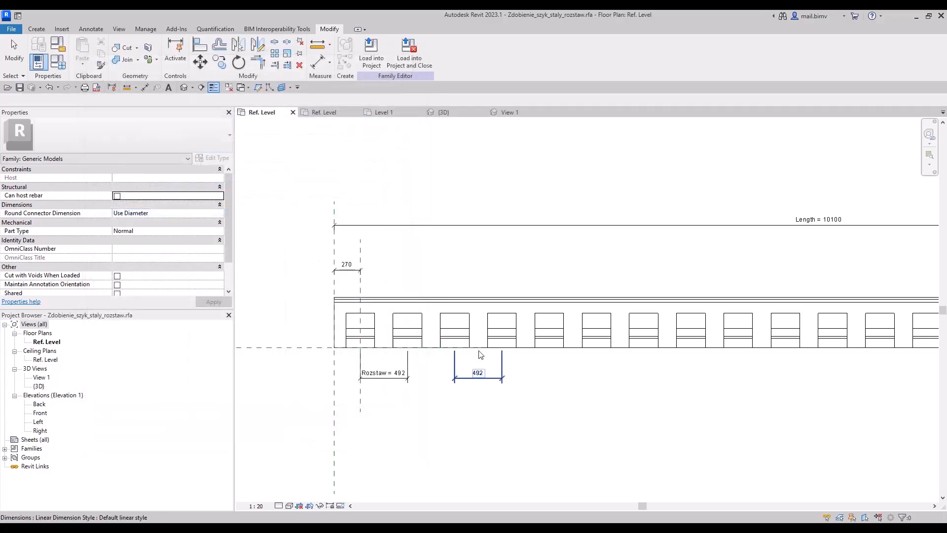
scroll(478, 351, "down", 3)
middle_click_drag(497, 353, 443, 343)
scroll(375, 310, "up", 3)
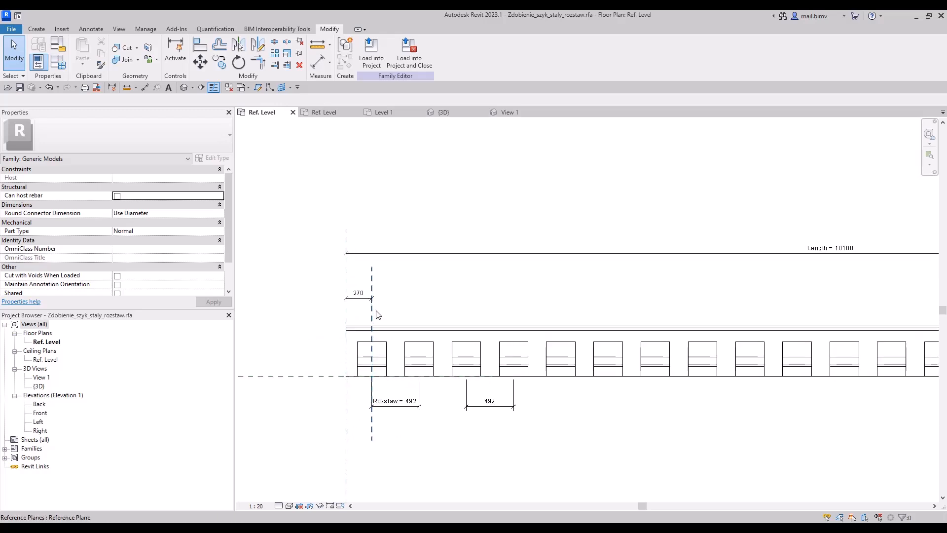
scroll(397, 418, "down", 4)
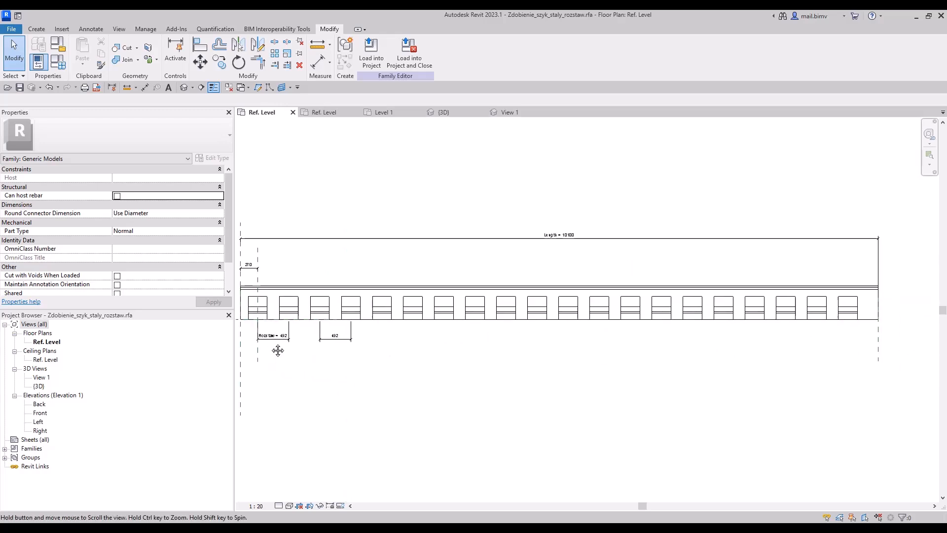